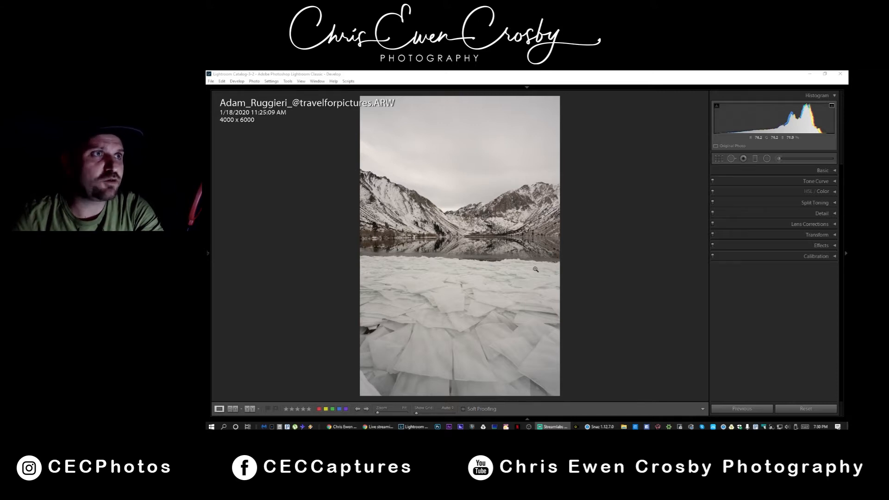
Step: Reset the photo's develop settings and hide the photo info overlay
click(800, 410)
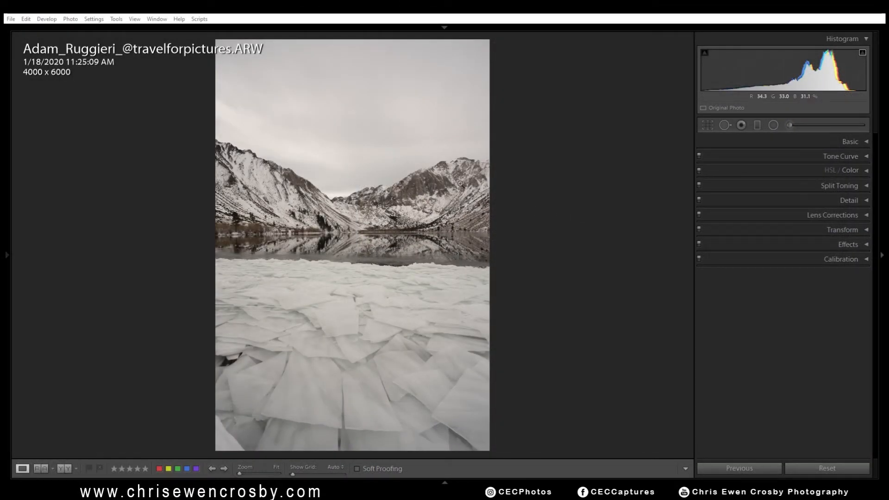
click(571, 187)
key(i)
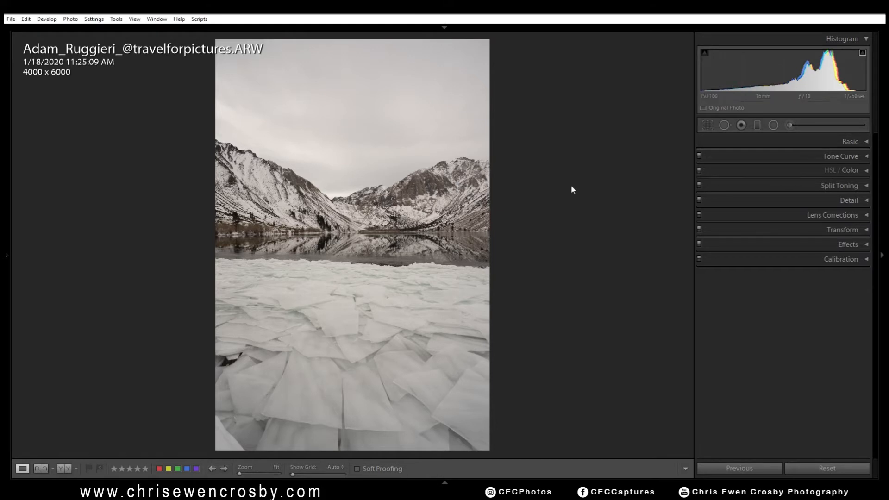
key(i)
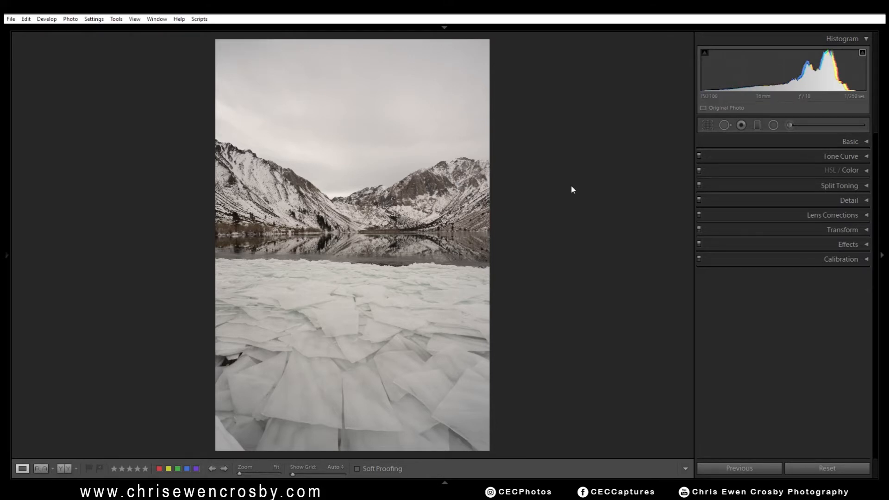
Step: Enable chromatic aberration removal and lens profile corrections, and compare the photo with and without the lens corrections
click(811, 215)
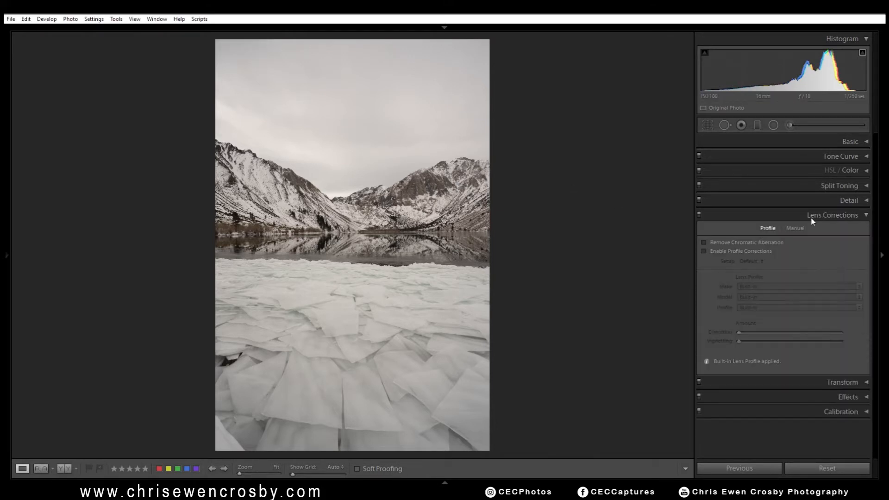
click(741, 252)
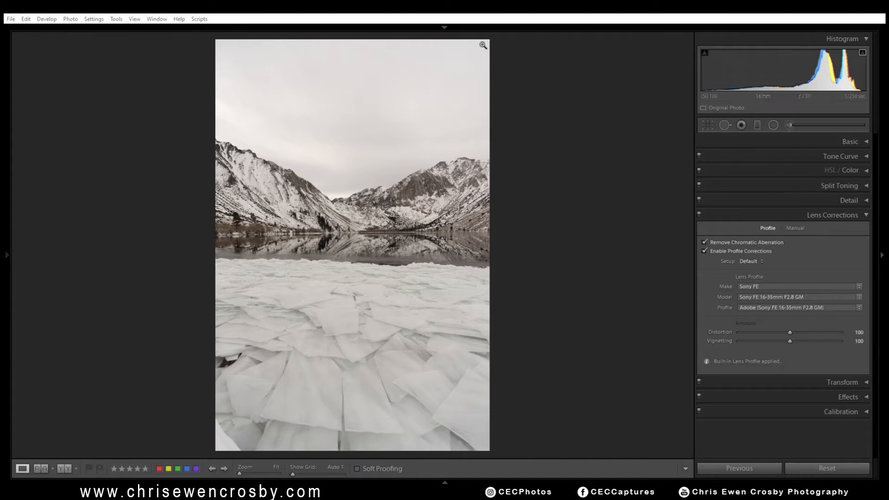
click(699, 215)
click(699, 214)
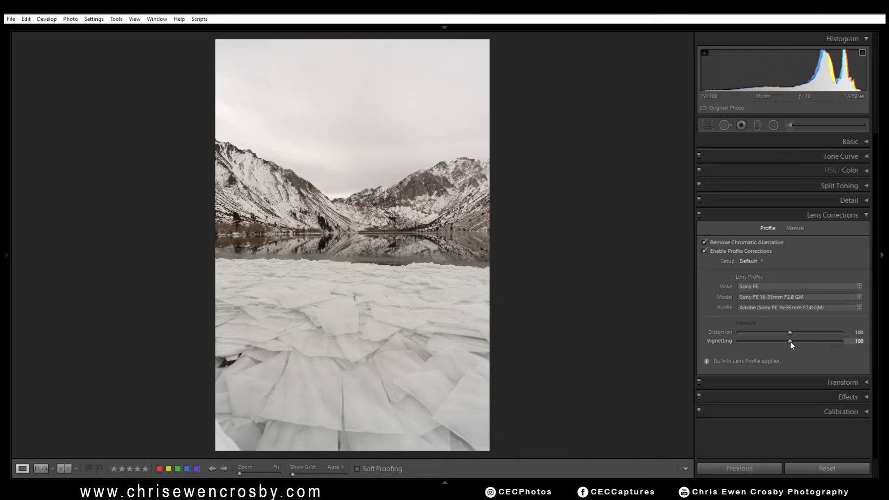
Step: Try the lens profile's vignetting amount at 90 and restore its default
drag(791, 342, 785, 342)
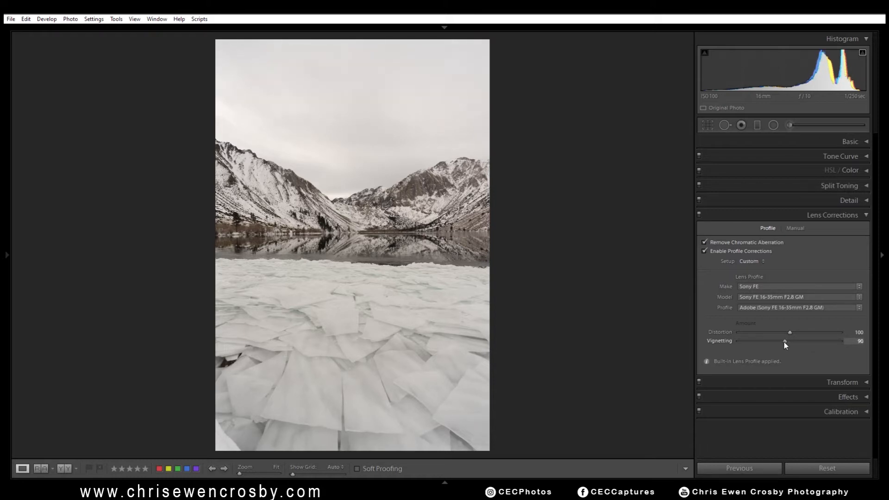
double_click(783, 342)
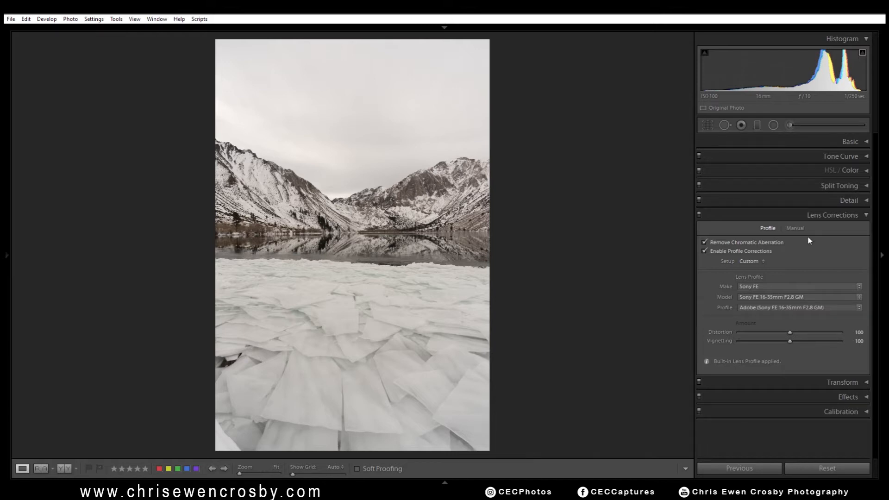
click(839, 215)
Step: Examine the ice sheets and the mountains at high magnification to judge sharpness and noise before adjusting the detail settings
click(847, 201)
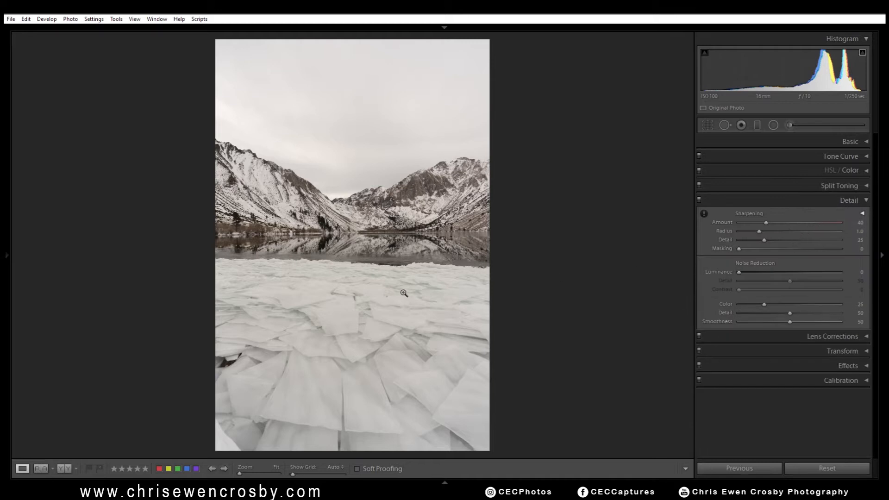
click(363, 326)
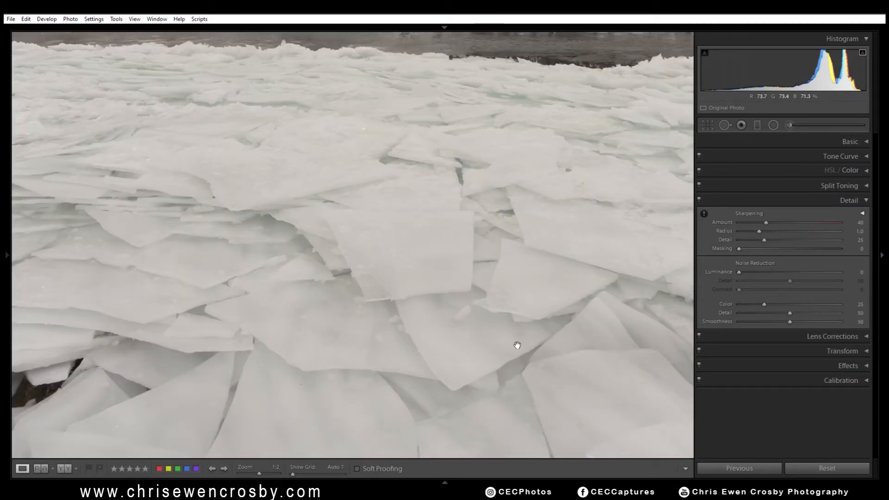
drag(260, 473, 264, 471)
drag(416, 366, 521, 232)
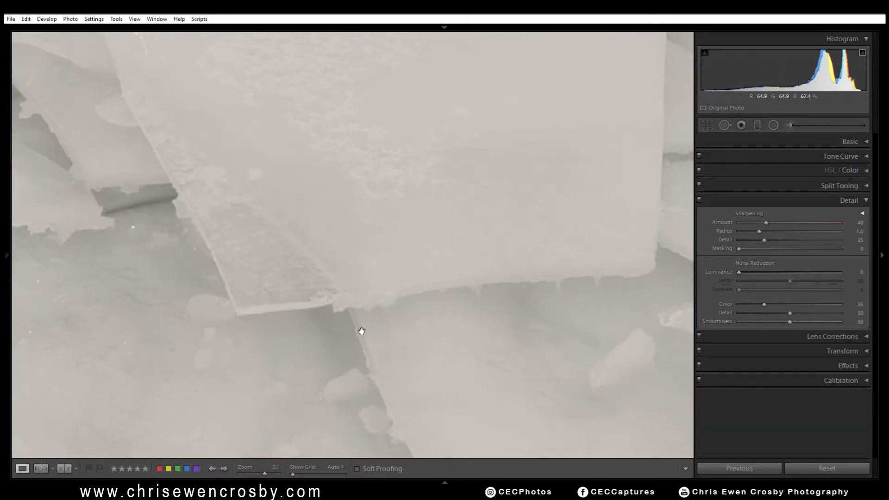
click(328, 310)
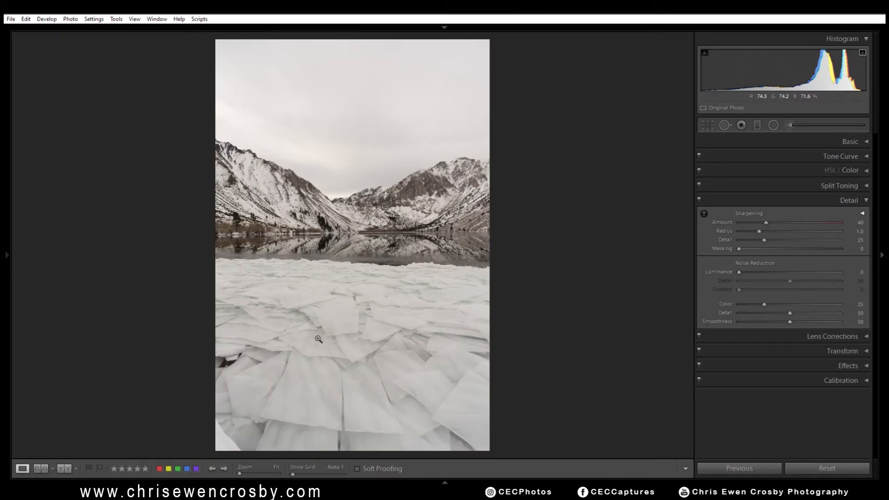
click(353, 199)
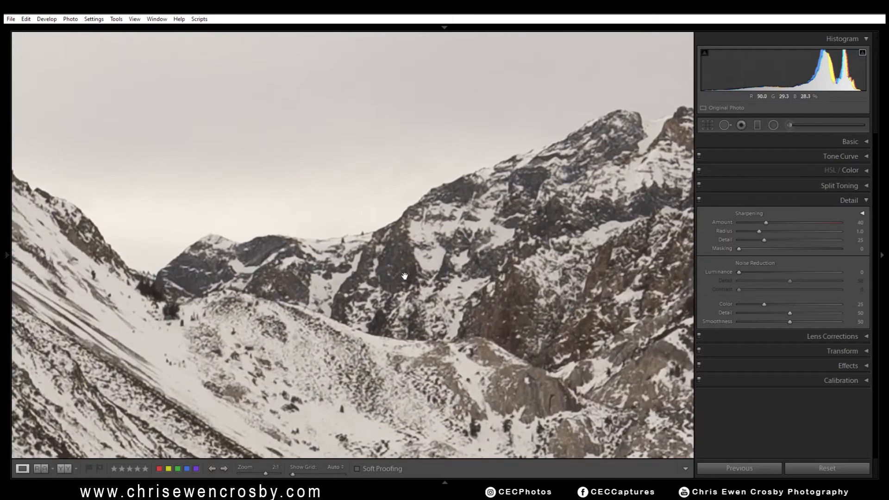
click(470, 388)
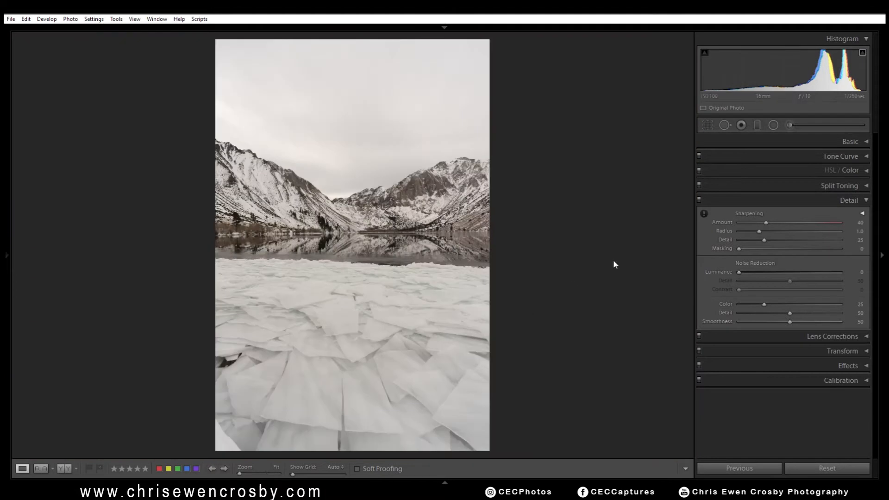
click(361, 319)
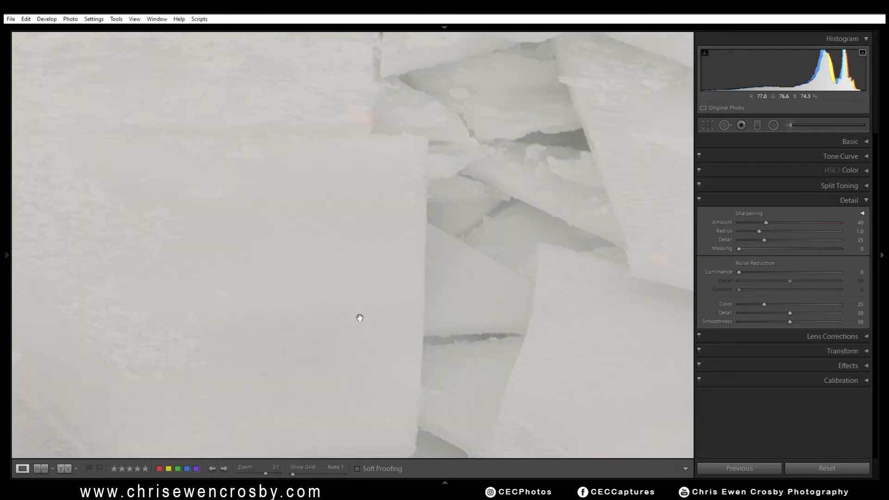
drag(550, 264, 507, 437)
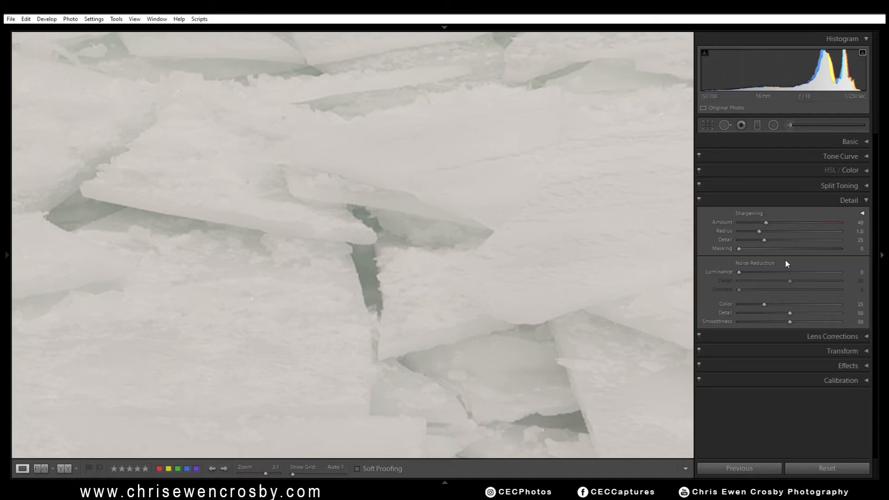
Step: Set the sharpening amount and the color noise reduction to 0
drag(765, 223, 736, 223)
drag(763, 304, 702, 307)
click(581, 260)
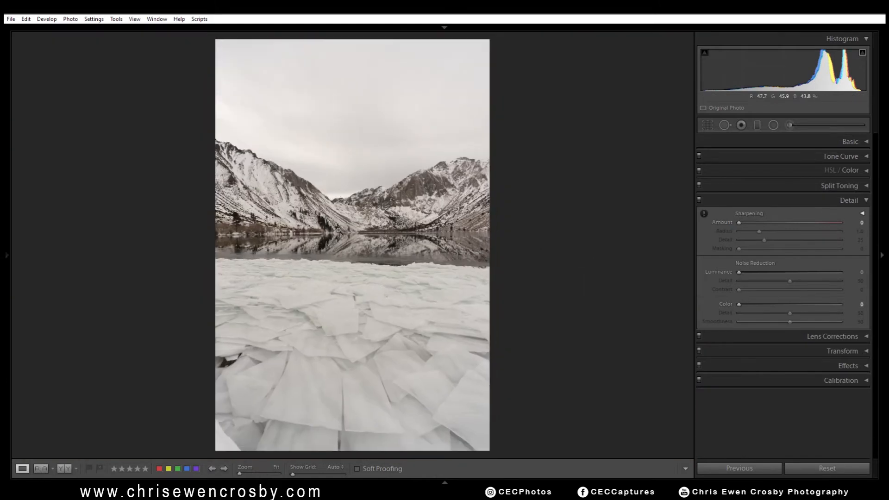
Step: Set the color noise reduction to 10, judging it on the trees and snowy slope at 8:1 magnification
click(317, 225)
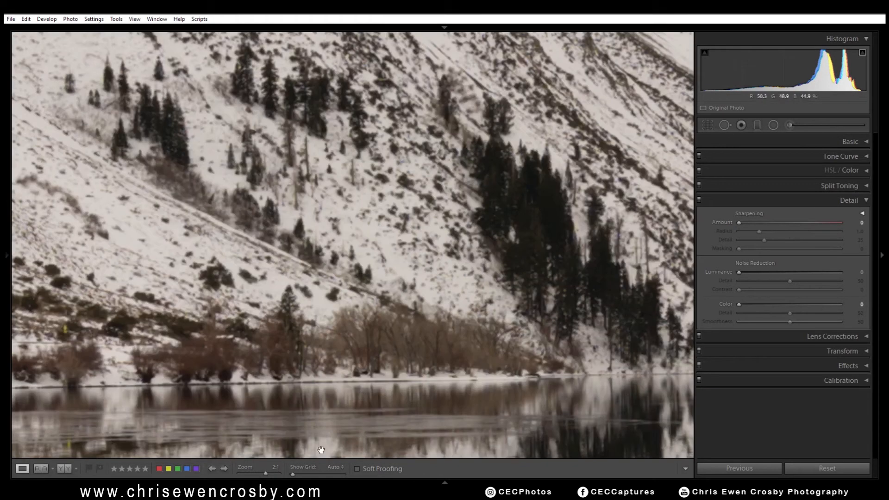
drag(266, 473, 275, 475)
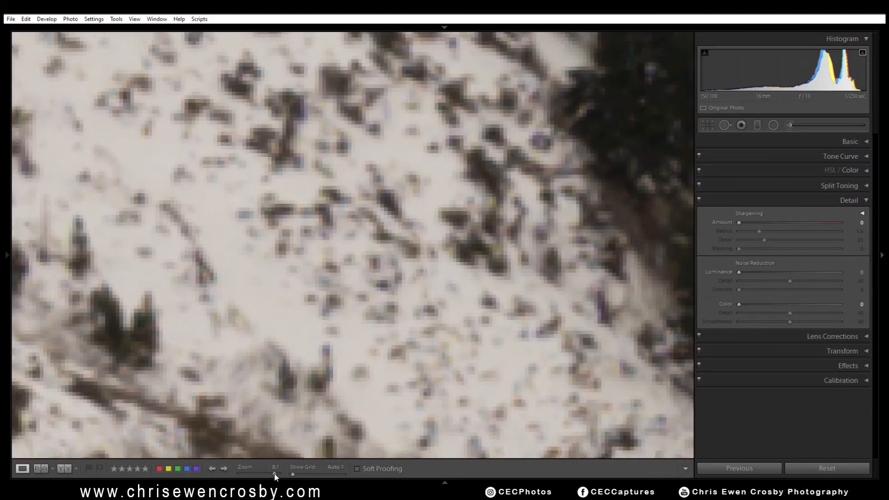
drag(560, 365, 372, 431)
drag(456, 289, 485, 375)
drag(428, 220, 482, 254)
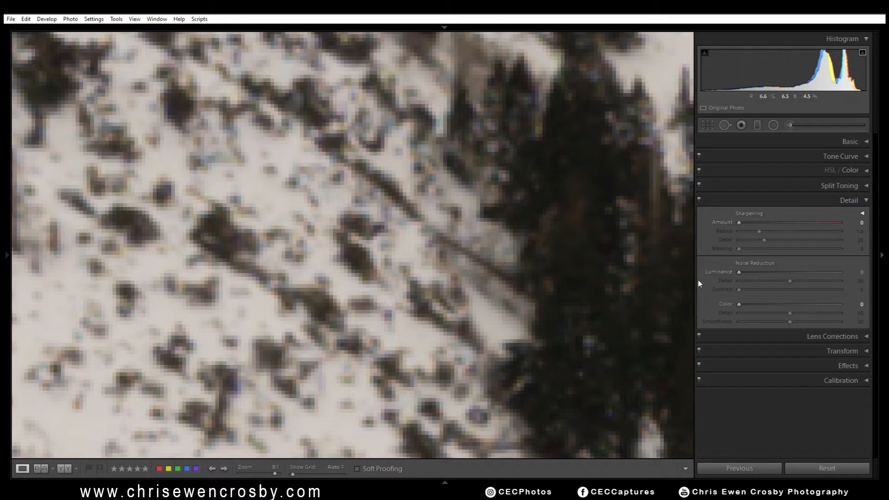
drag(738, 304, 748, 309)
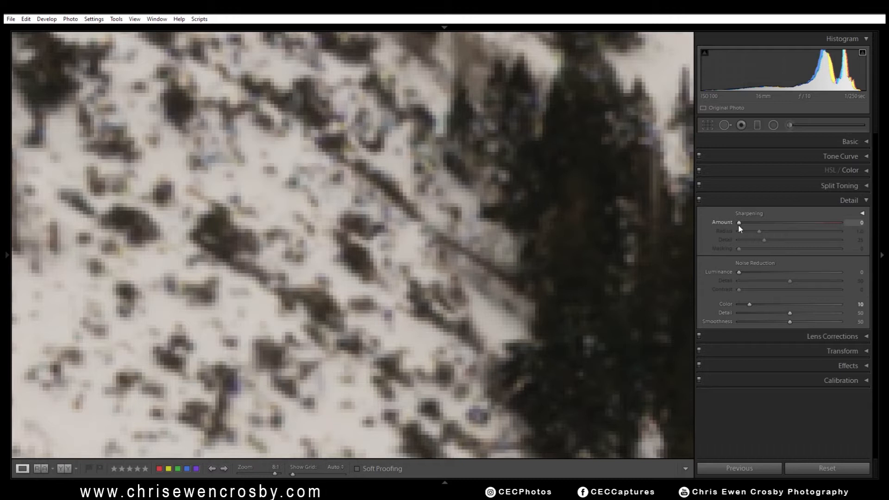
click(631, 277)
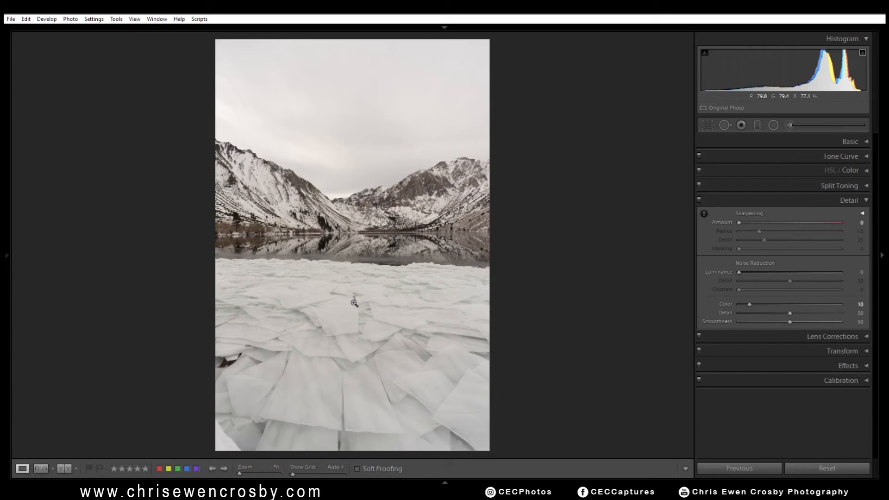
Step: Examine the edges and surface texture of the ice sheets at several magnifications to find an area for judging sharpening
click(313, 322)
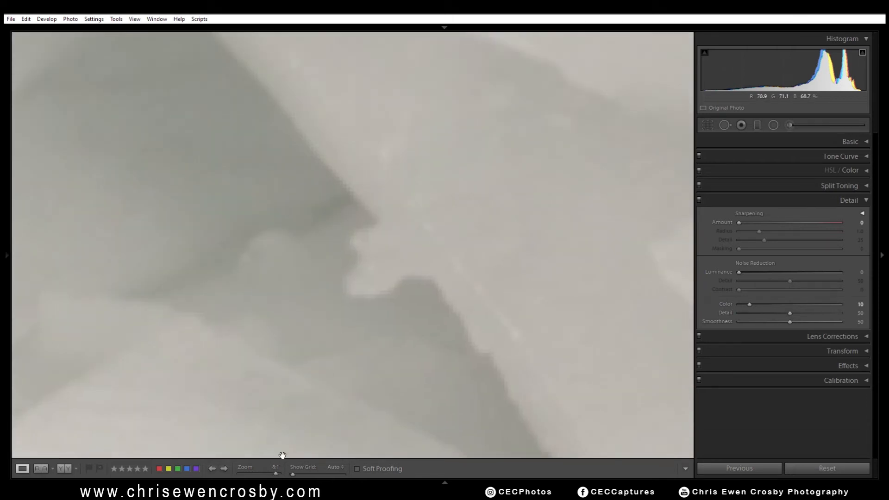
click(267, 473)
drag(264, 473, 260, 473)
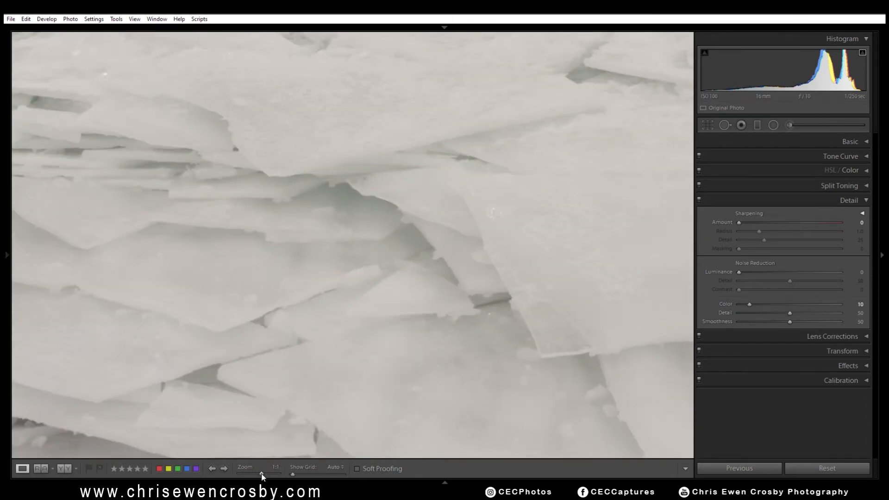
click(416, 374)
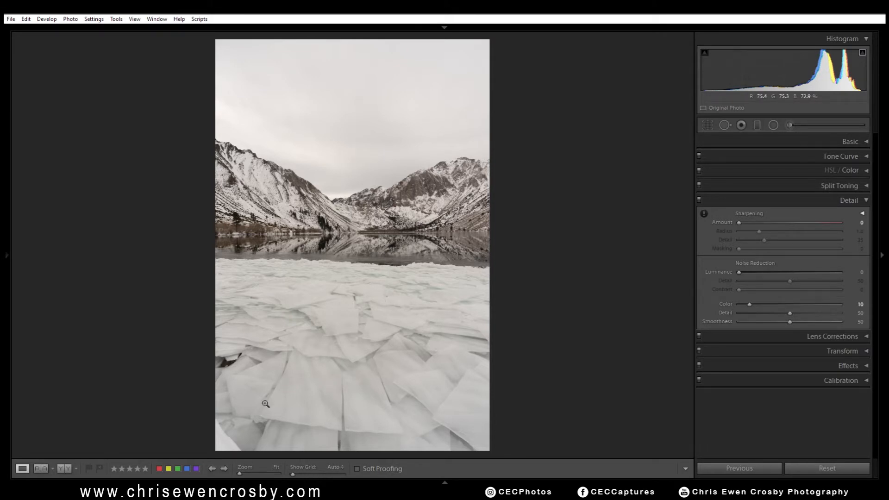
click(354, 293)
click(268, 473)
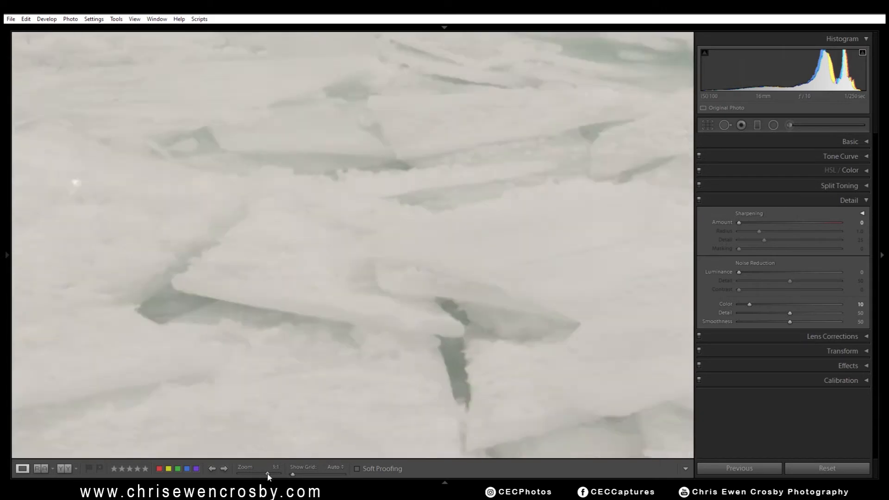
drag(324, 429, 428, 177)
click(435, 283)
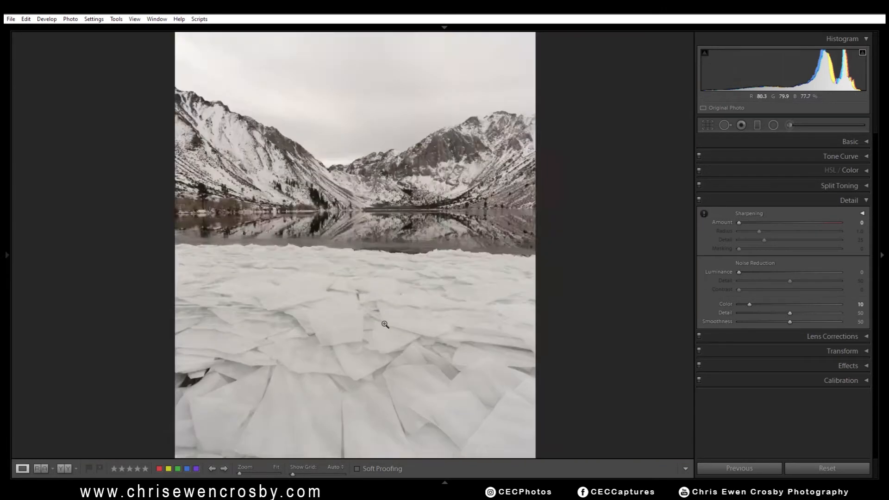
click(280, 325)
drag(515, 343, 459, 479)
drag(582, 281, 509, 422)
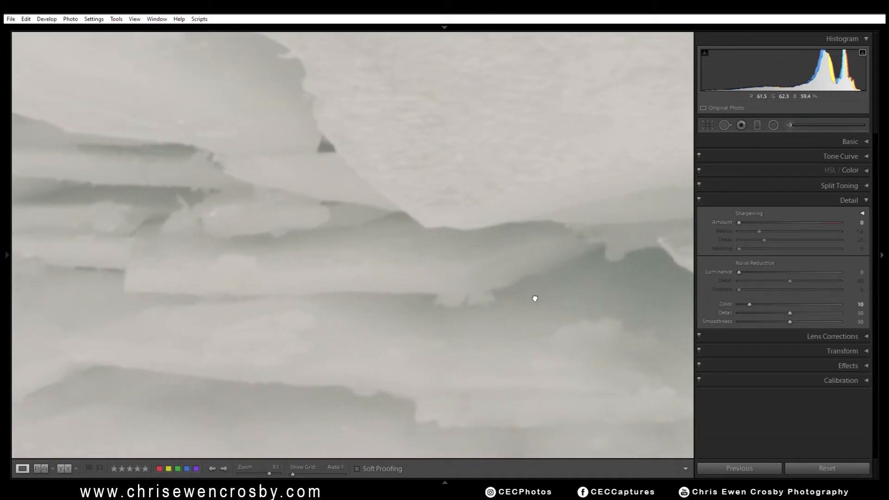
drag(529, 270, 480, 319)
drag(566, 299, 479, 273)
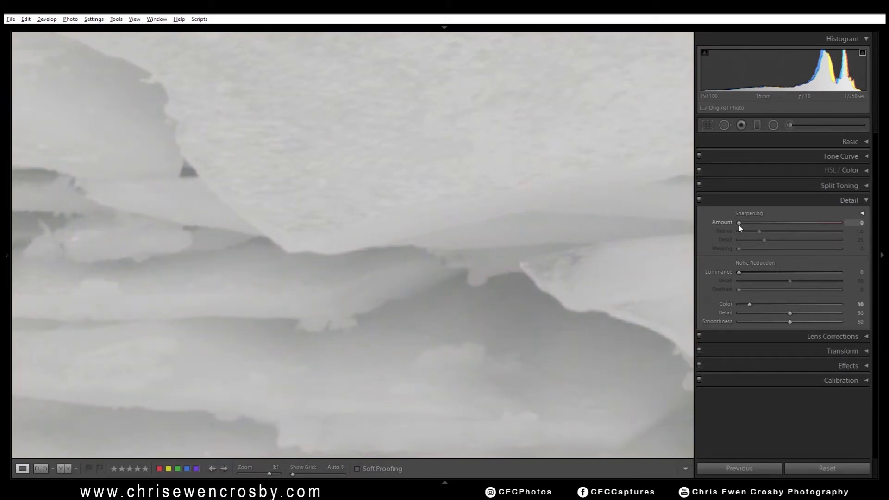
Step: Set the sharpening amount to 43 while previewing the ice edges in grayscale
drag(738, 224, 756, 226)
drag(758, 228, 760, 231)
drag(763, 230, 763, 231)
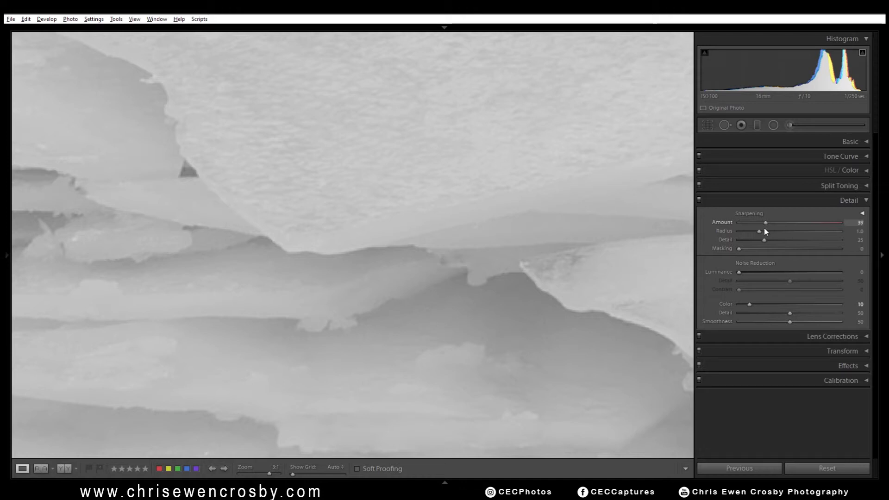
drag(764, 231, 771, 232)
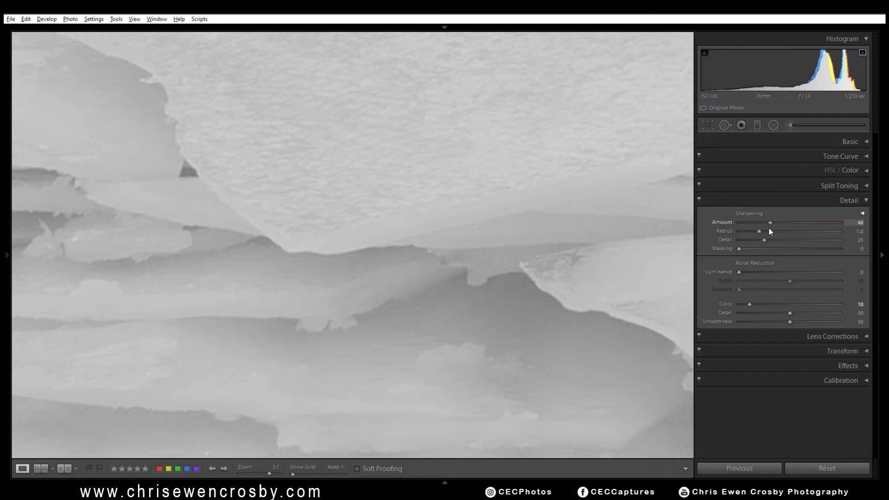
drag(766, 230, 766, 230)
Step: Set the sharpening radius to 0.7 while previewing the edge mask on the ice
drag(759, 231, 714, 244)
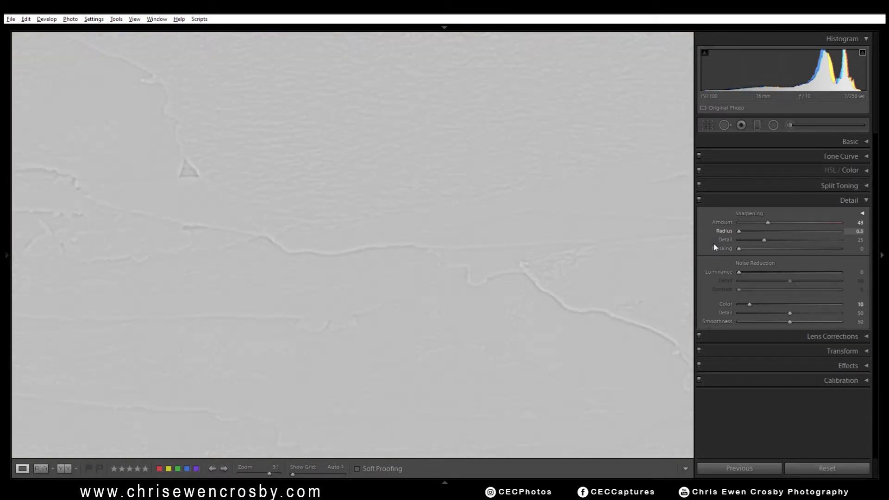
drag(837, 248, 750, 266)
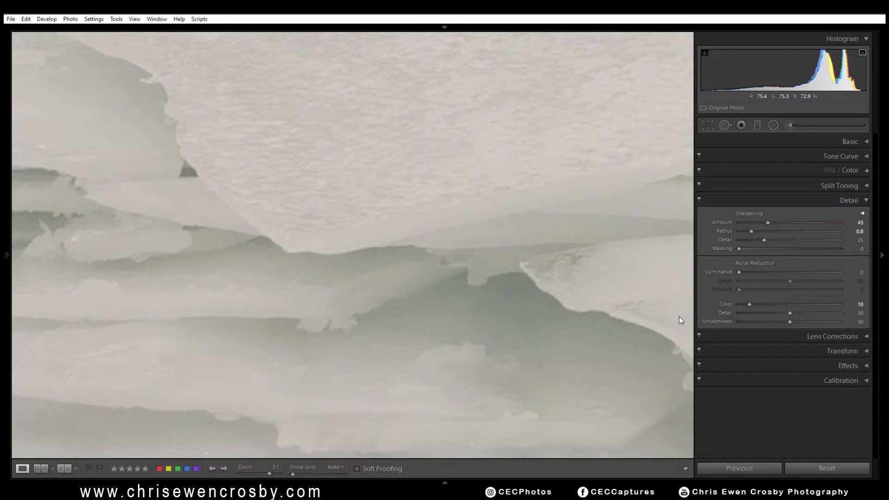
drag(753, 233, 753, 233)
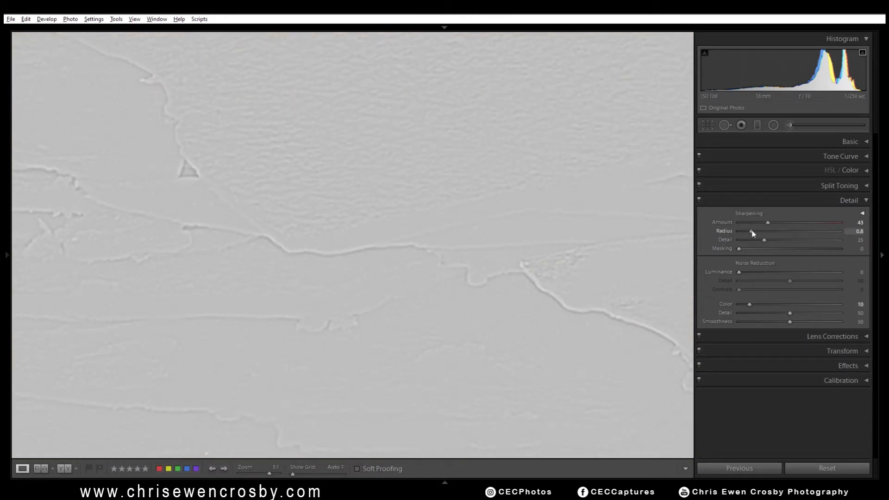
drag(721, 237, 749, 236)
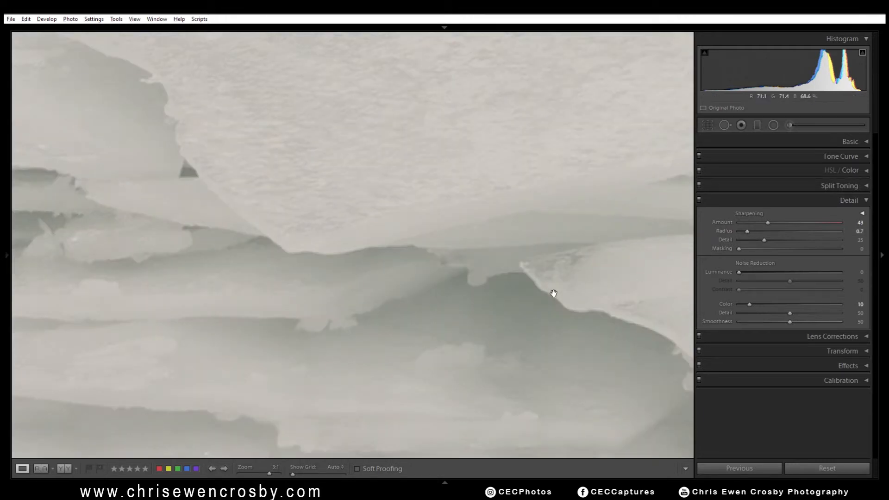
Step: Set the sharpening detail to 58, comparing with the maximum value while previewing the ice texture in grayscale
drag(765, 242, 866, 241)
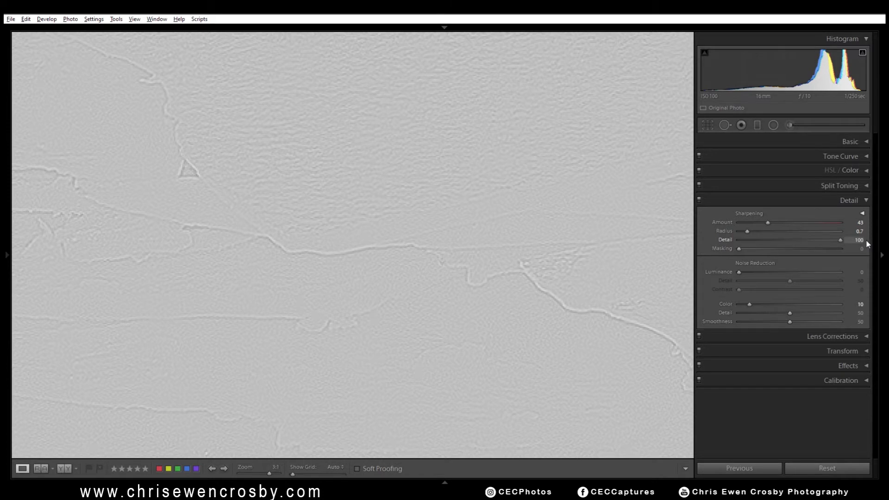
drag(867, 244, 867, 243)
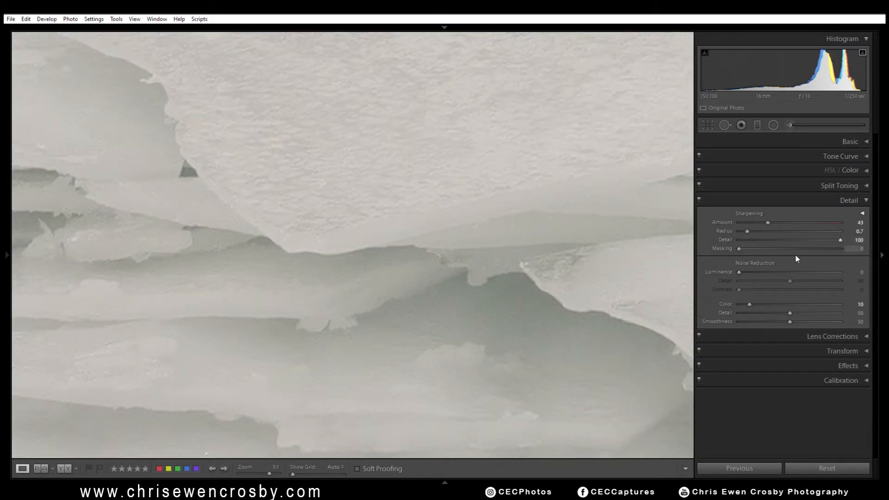
click(804, 241)
drag(804, 243, 802, 242)
mouse_move(792, 240)
alt+mouse_down()
mouse_move(764, 246)
mouse_move(786, 246)
alt+mouse_up()
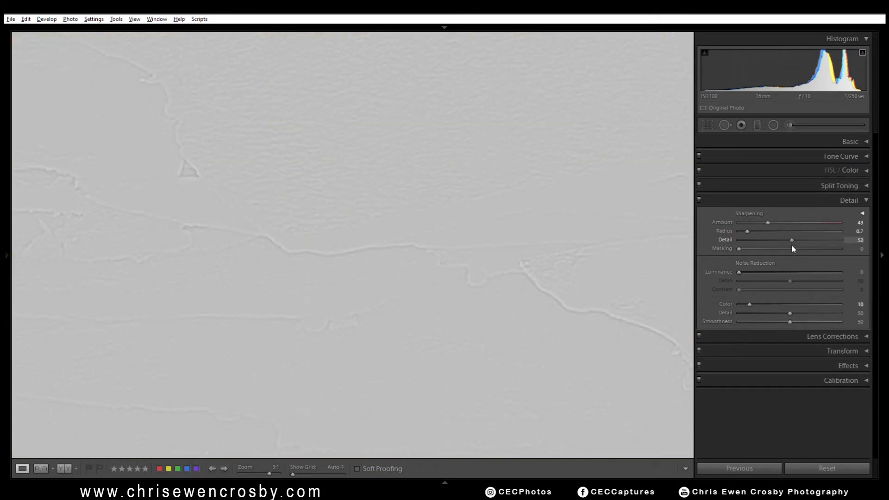
alt+drag(798, 246, 798, 246)
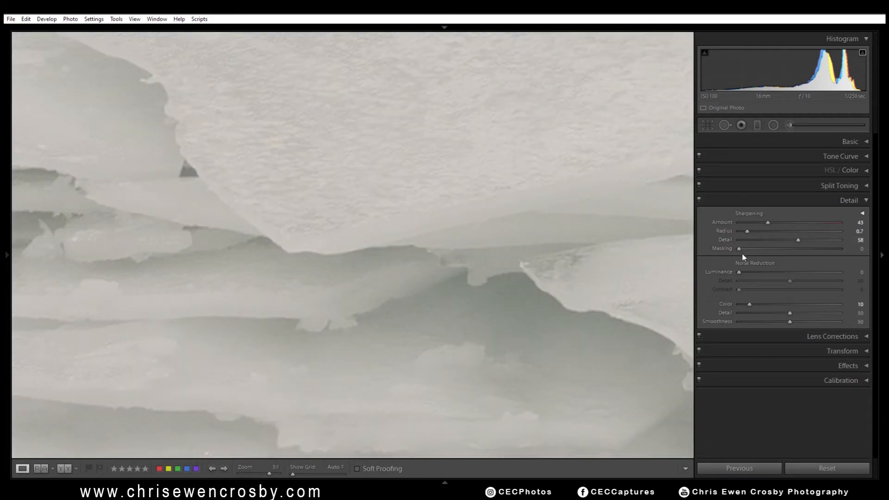
Step: Set the sharpening masking to 26 while previewing the black-and-white mask on the whole photo
key(ctrl+minus)
key(ctrl+minus)
key(ctrl+minus)
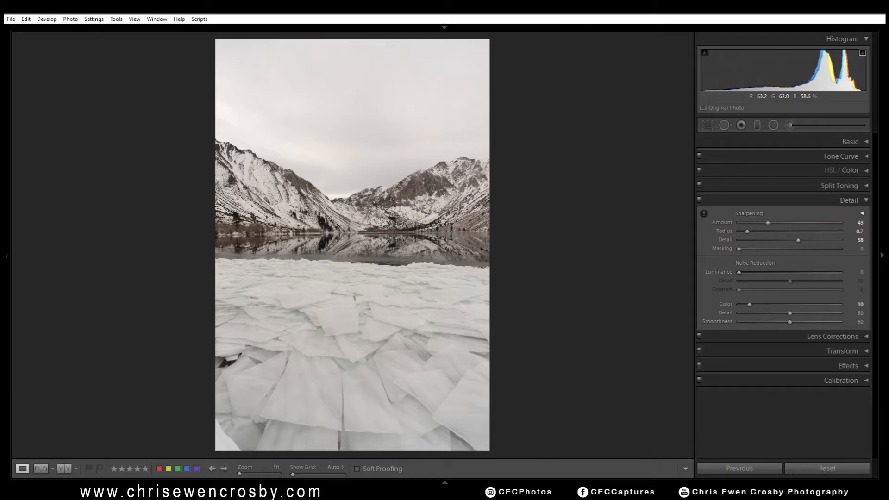
drag(735, 250, 759, 264)
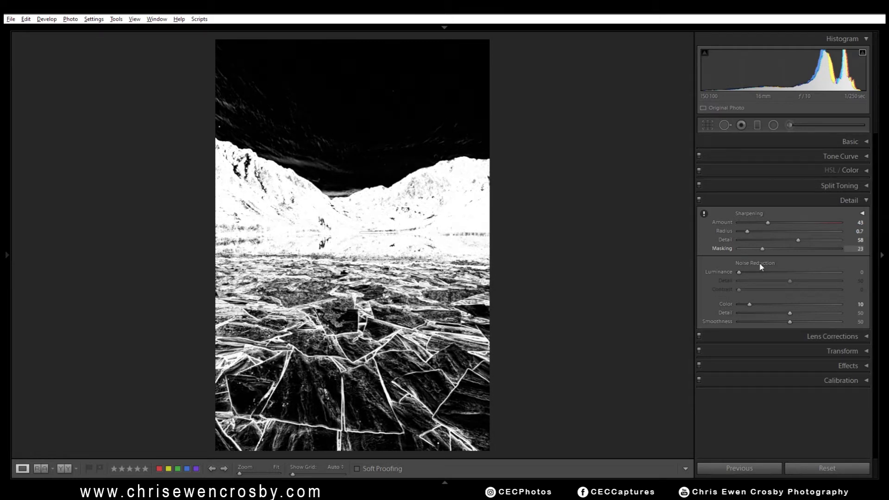
drag(761, 267, 764, 266)
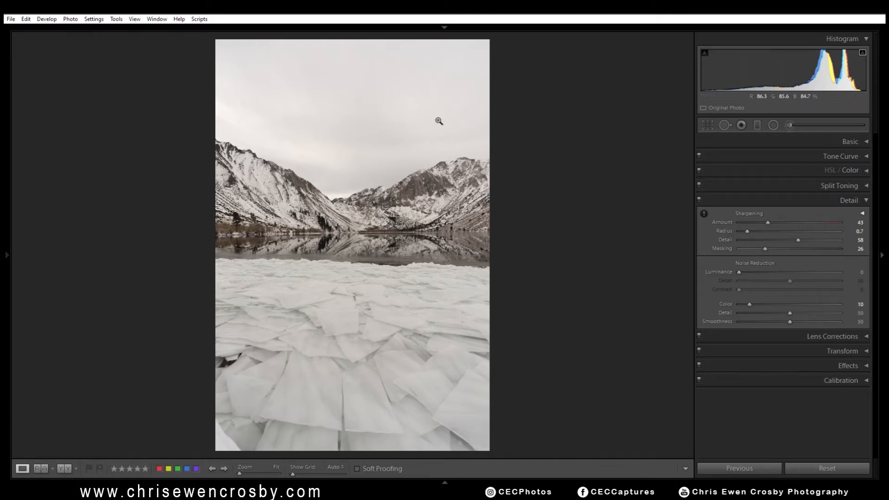
alt+click(765, 249)
Step: Inspect the sky, lake reflection and shoreline trees up close, comparing the image with and without the detail adjustments at 8:1 magnification
click(357, 143)
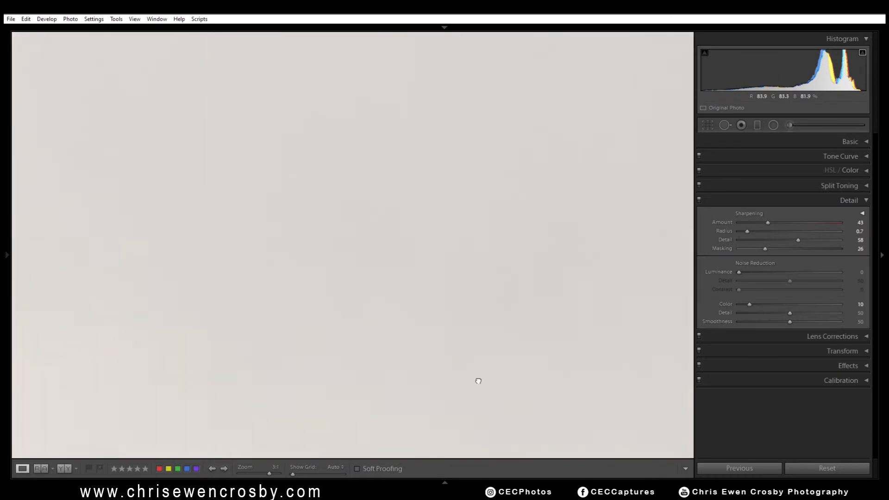
click(411, 245)
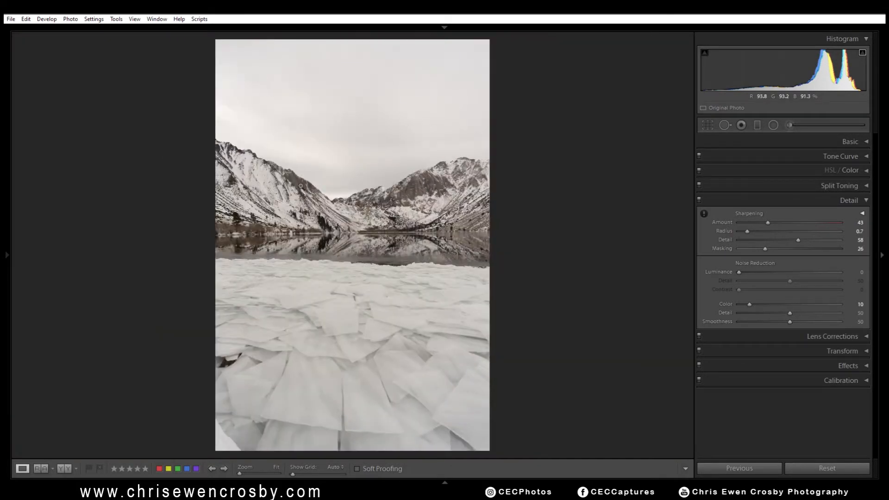
click(303, 248)
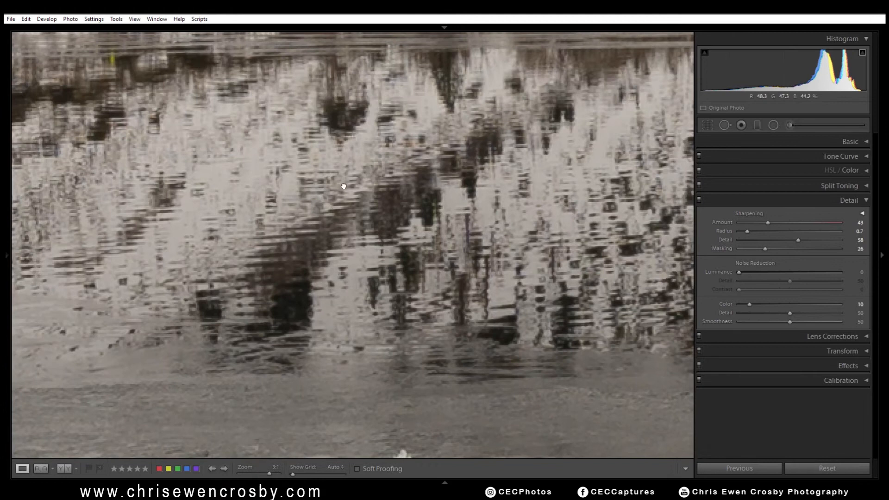
drag(343, 186, 452, 370)
drag(403, 228, 392, 307)
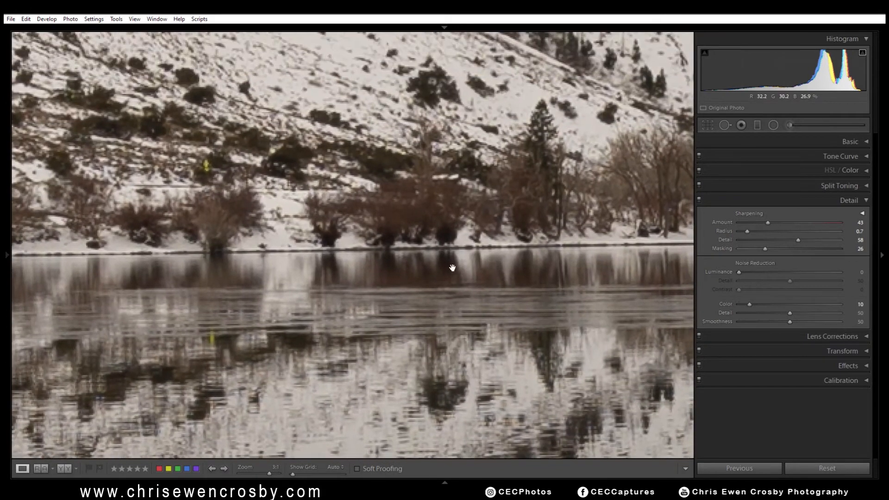
drag(269, 474, 276, 474)
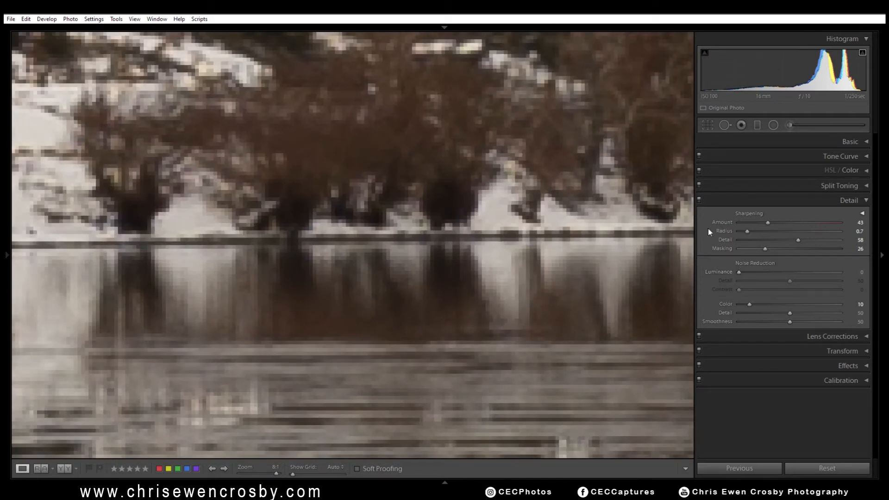
click(699, 201)
click(700, 201)
click(699, 201)
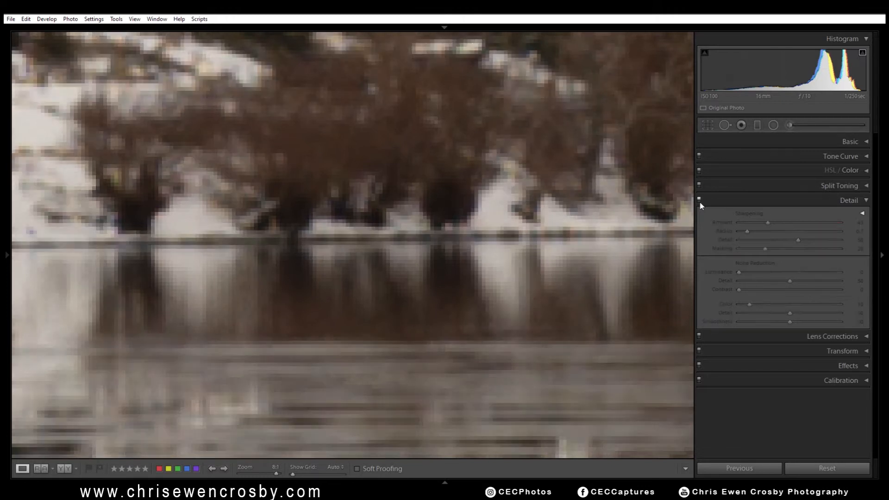
click(700, 201)
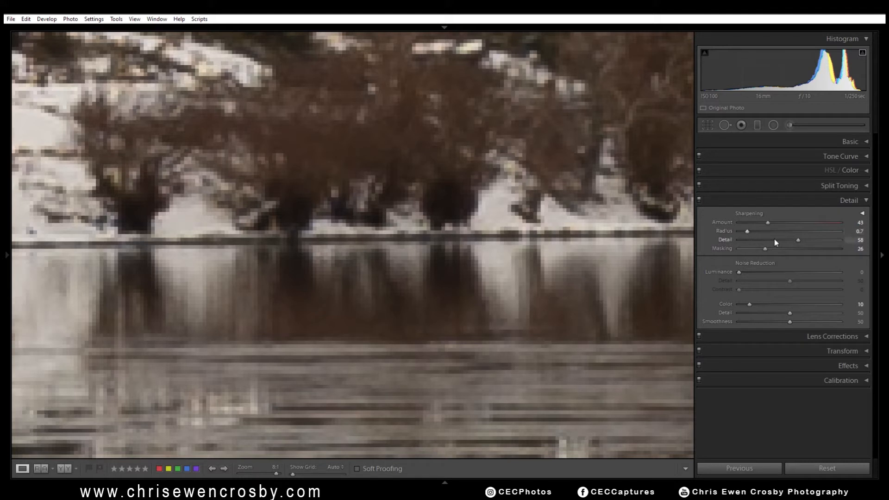
Step: Set the sharpening detail to 43, the masking to 38 and the luminance noise reduction to 6
drag(783, 240, 783, 240)
drag(766, 249, 779, 250)
drag(739, 273, 746, 274)
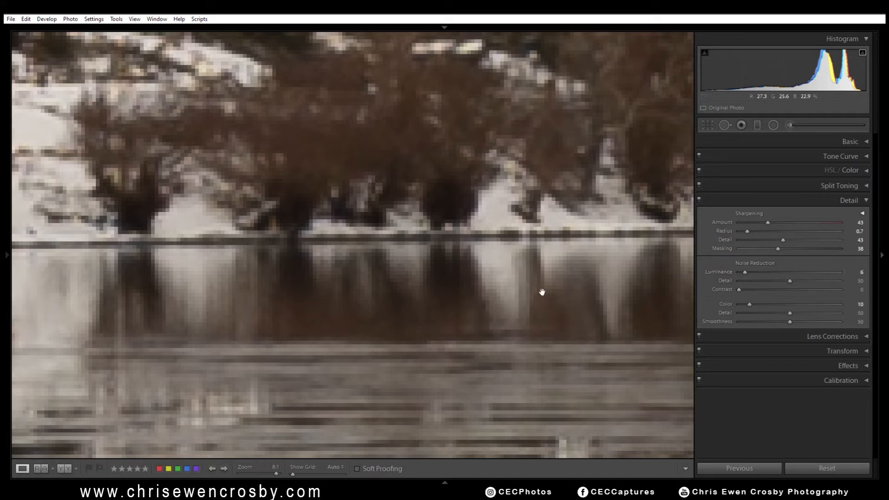
click(599, 279)
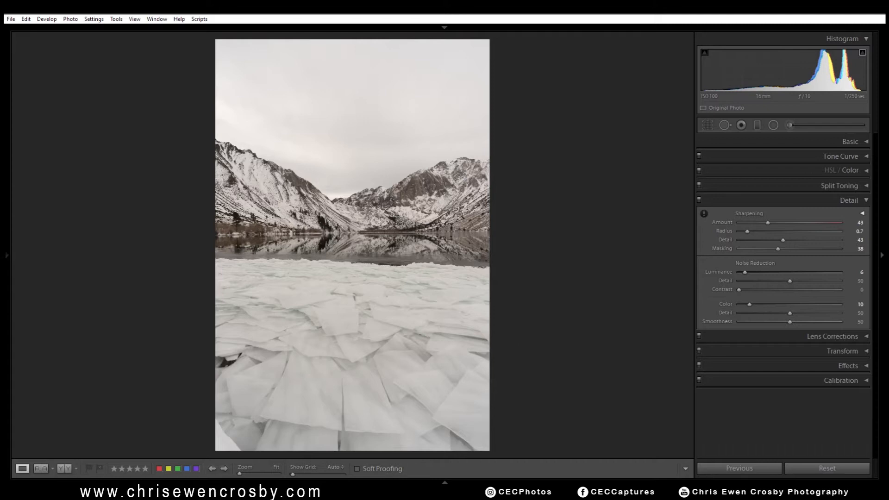
click(422, 177)
click(426, 224)
Step: Exaggerate the colors with vibrance and saturation at +100 and set the white balance temperature to 6751
click(847, 201)
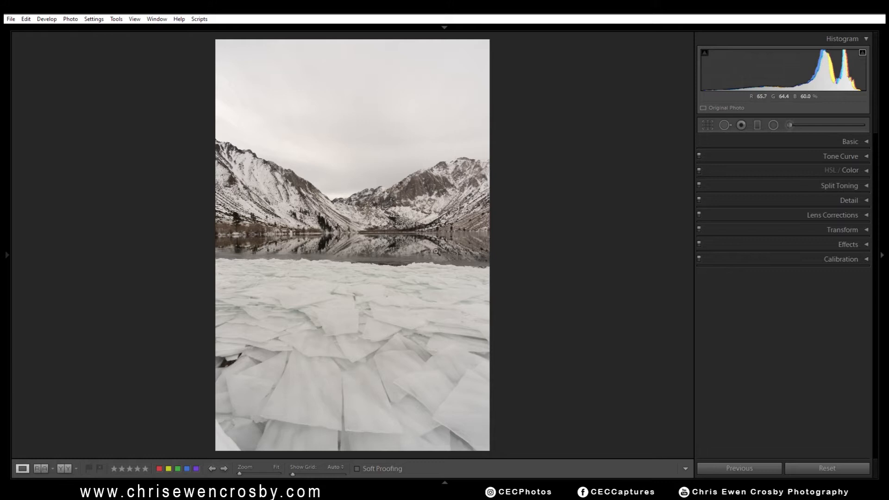
click(854, 143)
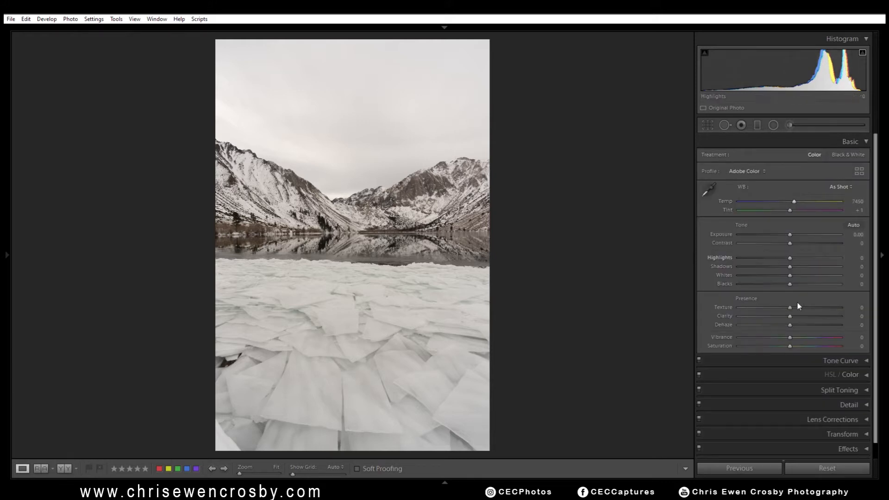
drag(789, 337, 860, 346)
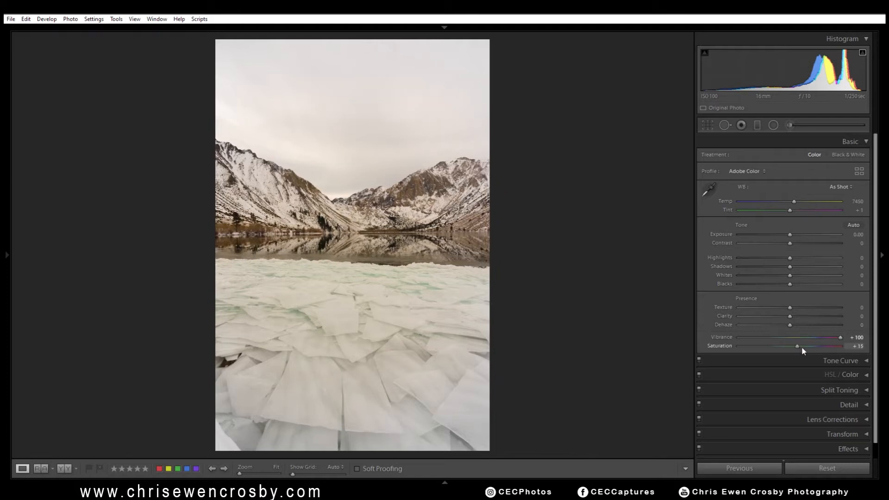
drag(793, 346, 859, 350)
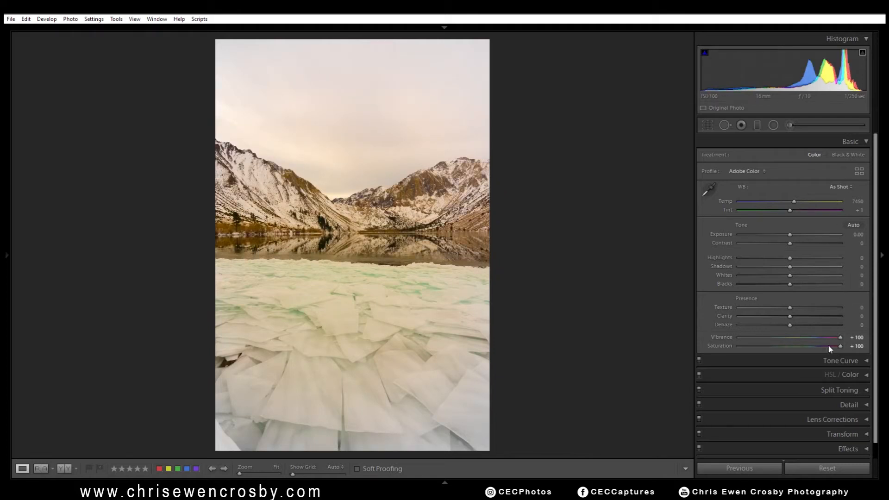
drag(794, 201, 788, 201)
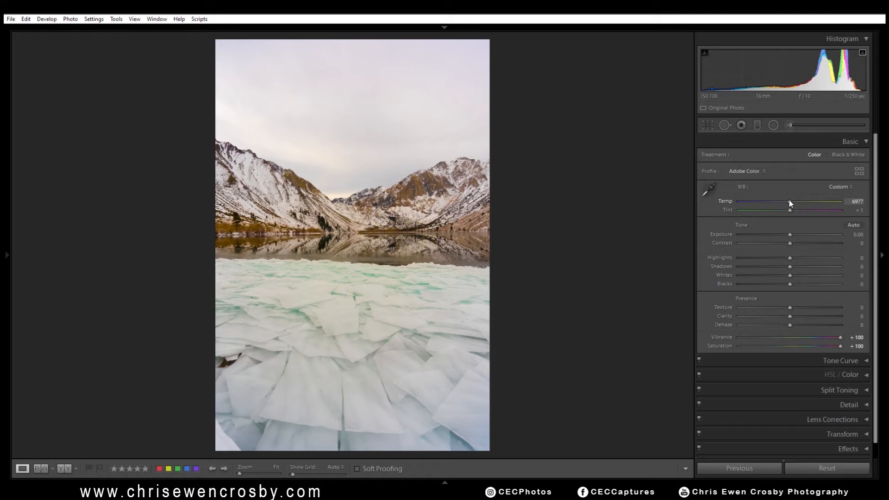
drag(789, 202, 786, 201)
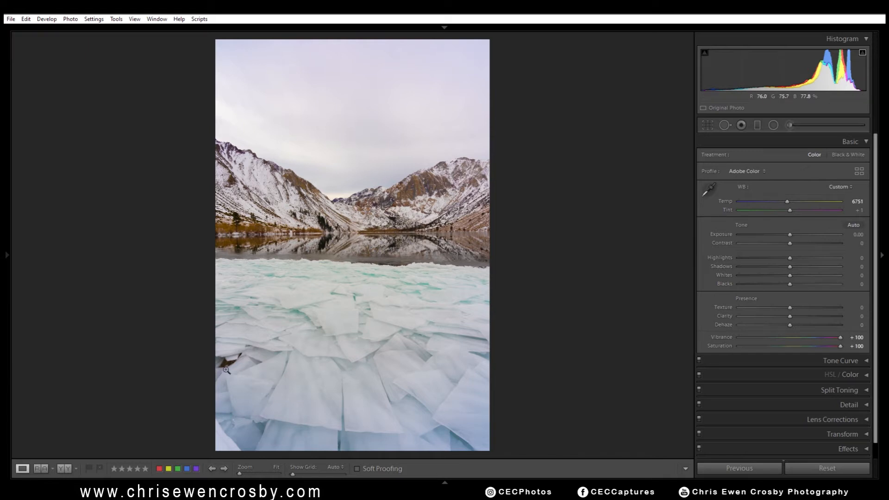
Step: Set the white balance tint to +5 and reset vibrance and saturation to 0
click(858, 211)
key(Up)
key(Up)
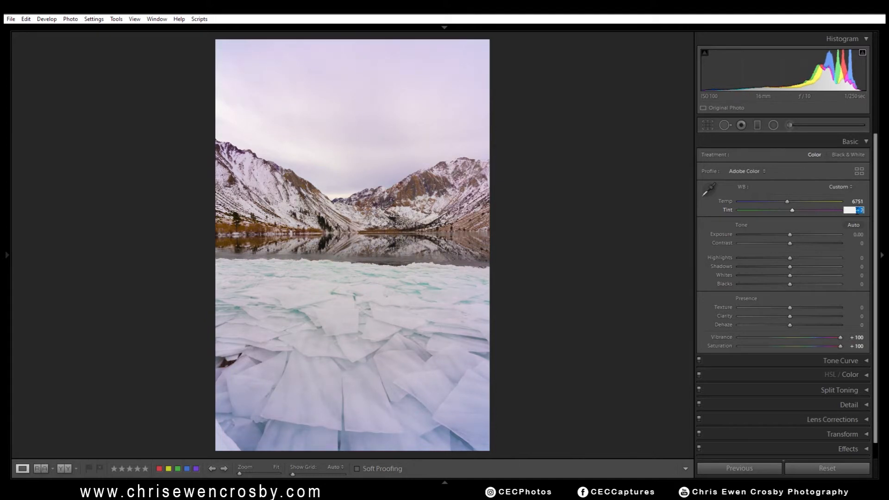
key(Up)
key(Up)
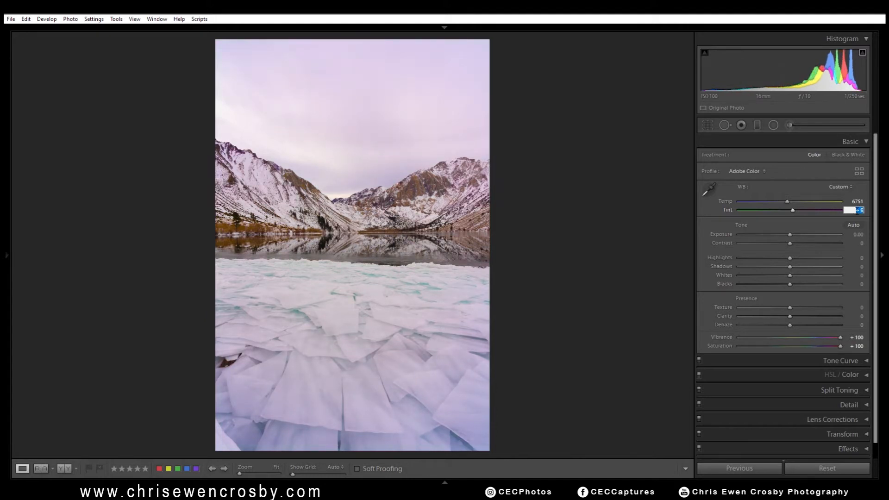
key(Down)
key(Down)
key(Down)
key(Down)
key(Down)
key(Down)
key(Down)
key(Down)
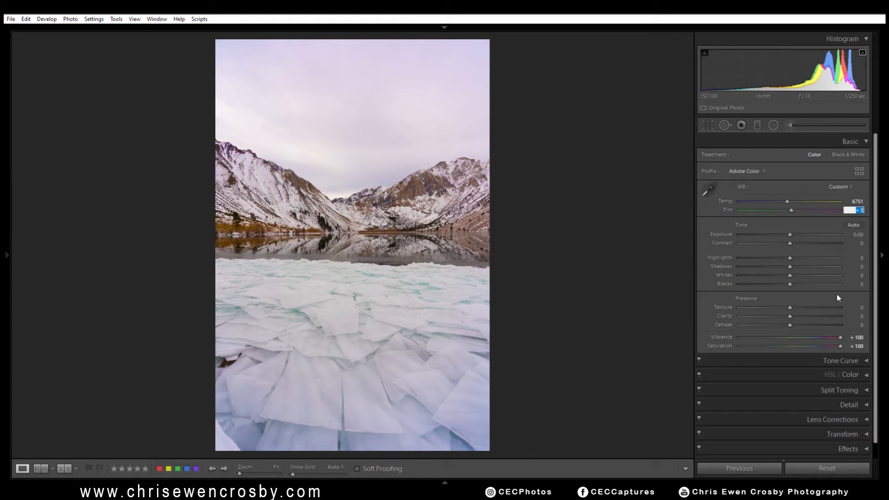
key(Return)
double_click(840, 339)
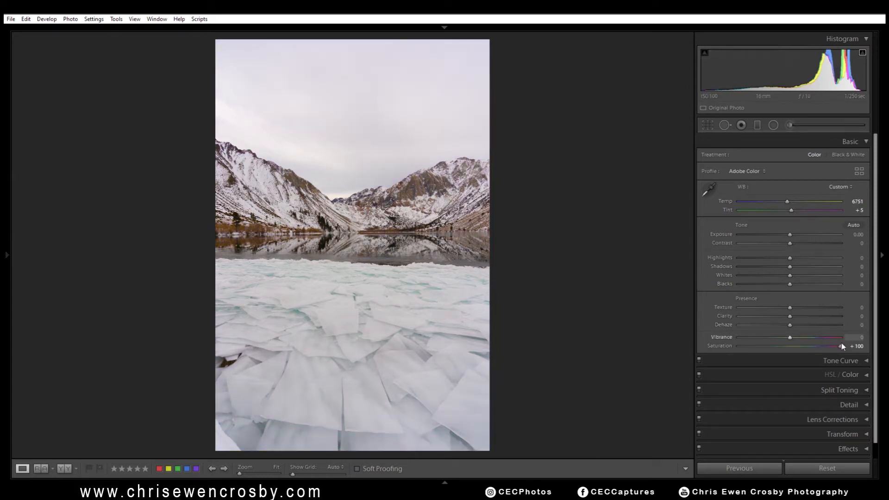
double_click(841, 345)
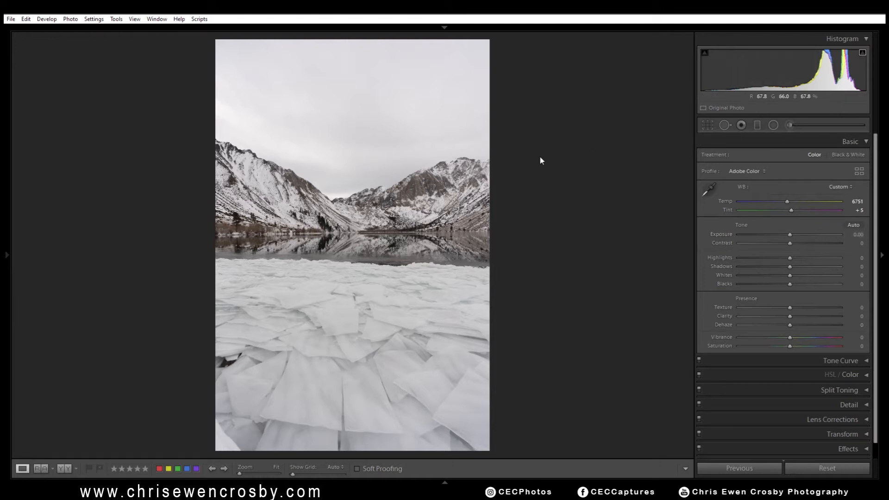
Step: Set the exposure to -1.15, the whites to +42 and the highlights to +27, keeping the shadows at 0
drag(789, 234, 777, 235)
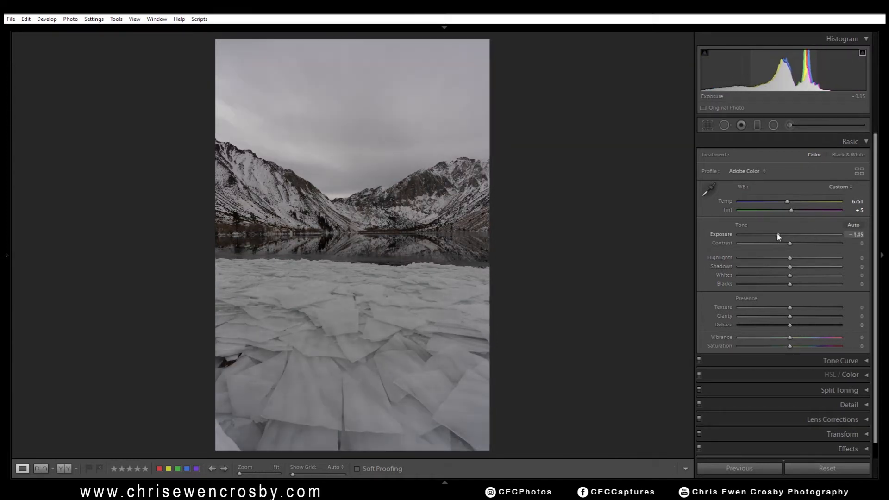
drag(791, 277, 812, 277)
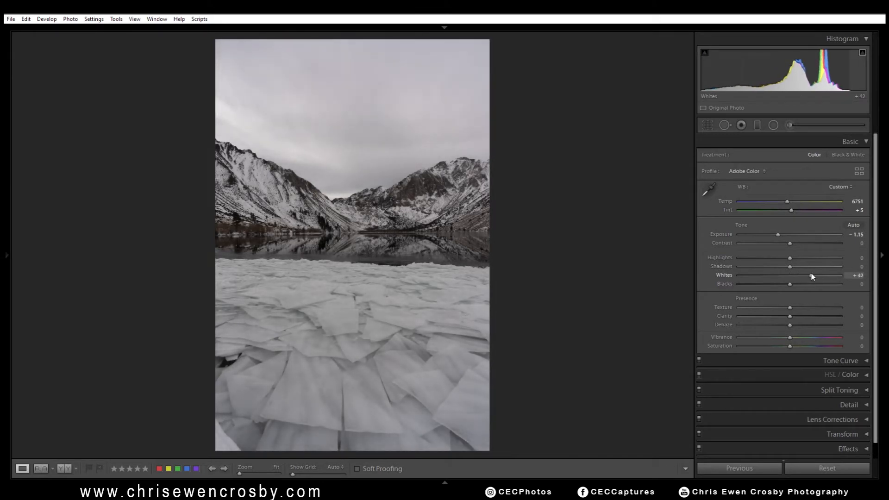
mouse_move(789, 258)
mouse_down()
mouse_move(776, 257)
mouse_move(804, 262)
mouse_move(784, 273)
mouse_up()
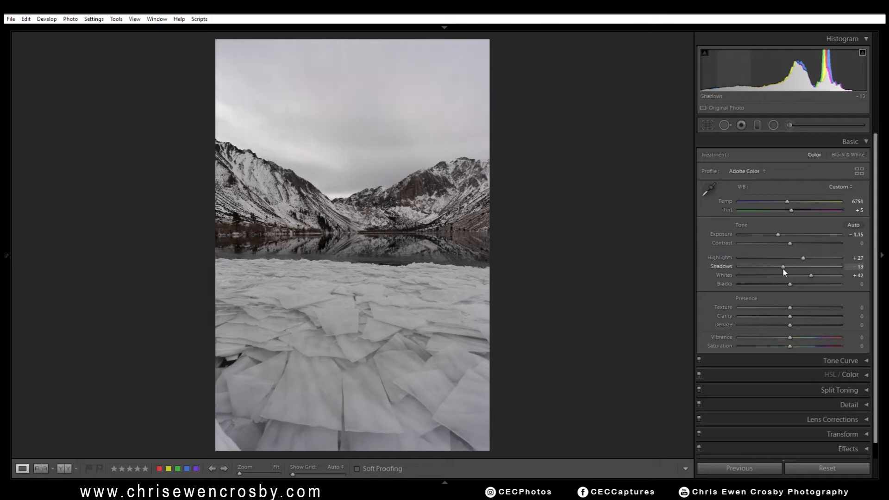
double_click(784, 271)
Step: Set the shadows to +59 and the blacks to -14, checking the black clipping
drag(789, 284, 786, 284)
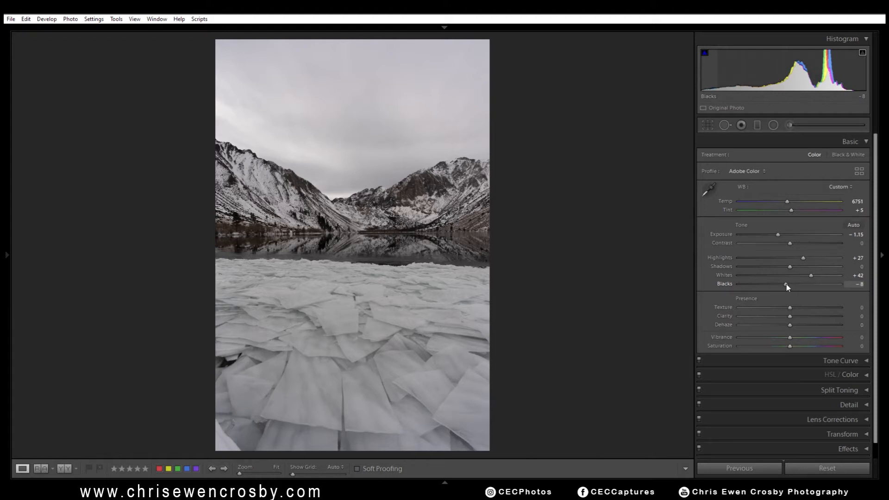
alt+click(786, 285)
drag(786, 284, 787, 286)
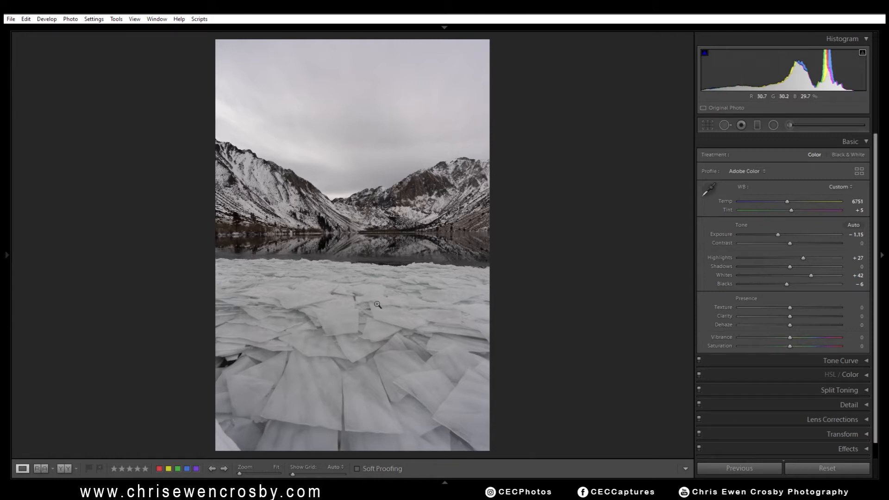
drag(784, 267, 836, 272)
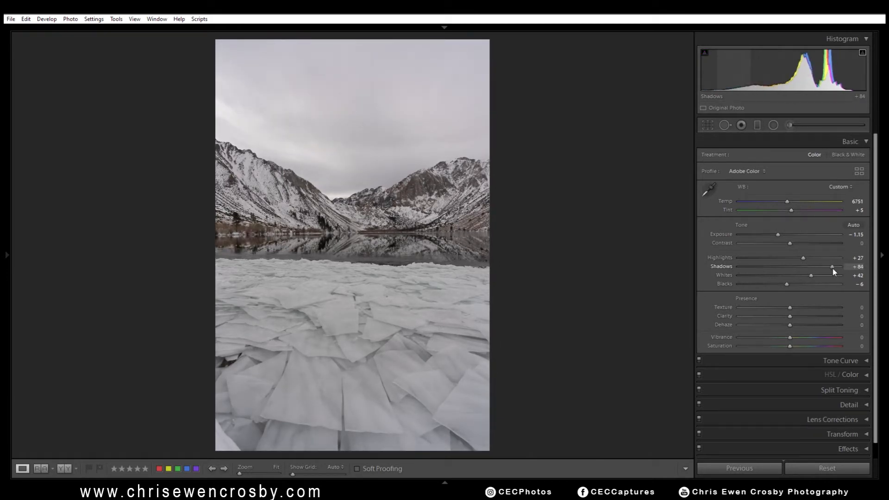
drag(833, 271, 817, 272)
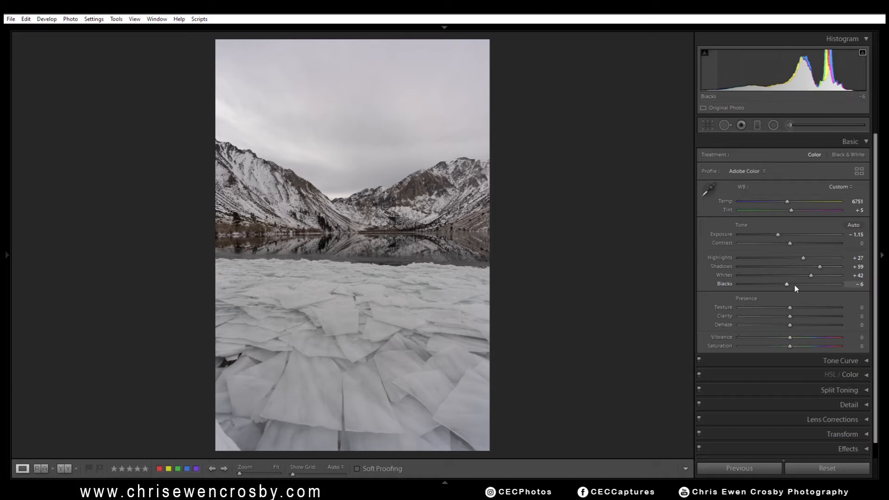
drag(788, 287, 785, 286)
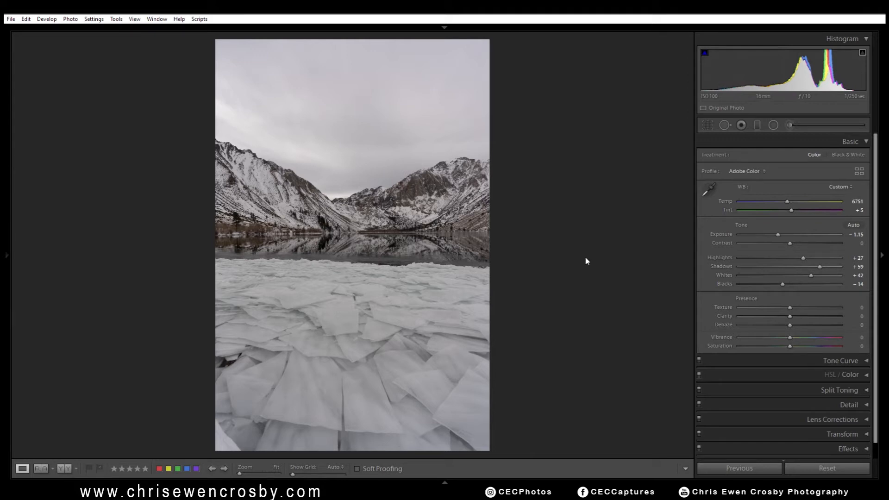
Step: Compare the photo repeatedly with its unedited before version to judge the color and tone changes
key(backslash)
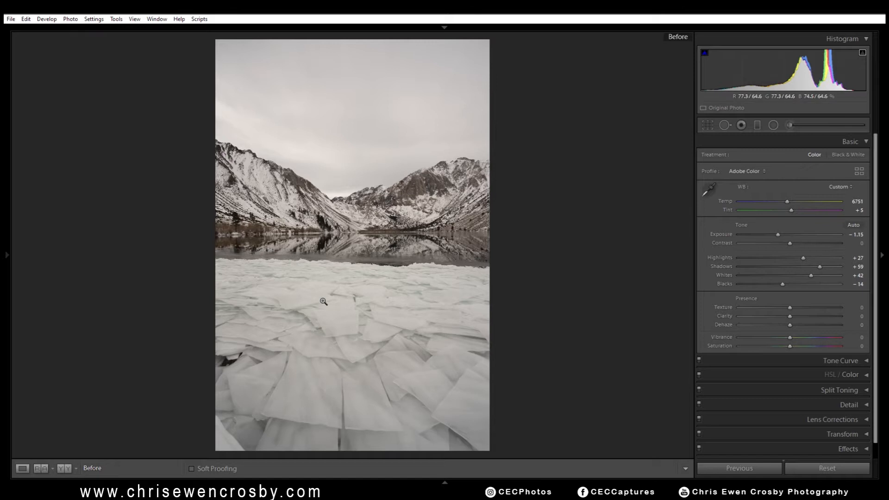
key(backslash)
key(backslash)
key(backslash)
key(backslash)
key(backslash)
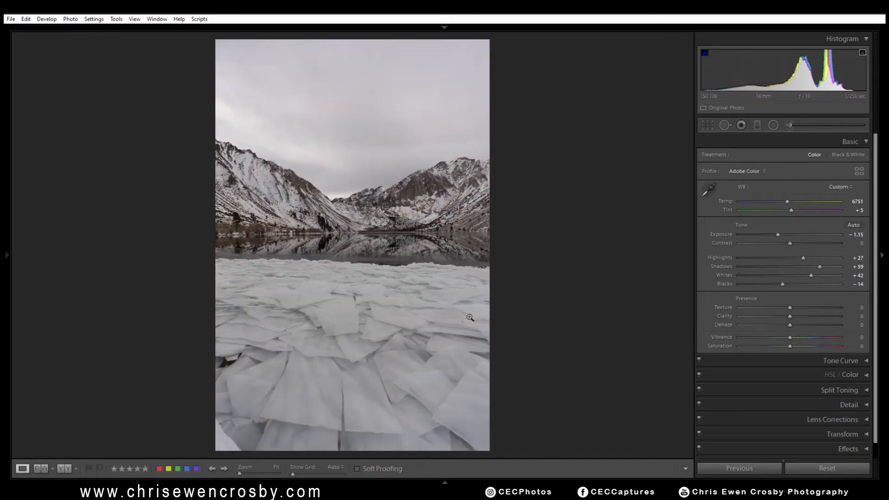
key(backslash)
key(backslash)
key(backslash)
key(backslash)
key(backslash)
key(backslash)
key(backslash)
key(backslash)
key(backslash)
key(backslash)
Step: Set the white balance temperature to 6901, compare with the before version, and set the highlights to +20
click(856, 202)
key(Up)
key(Up)
key(Up)
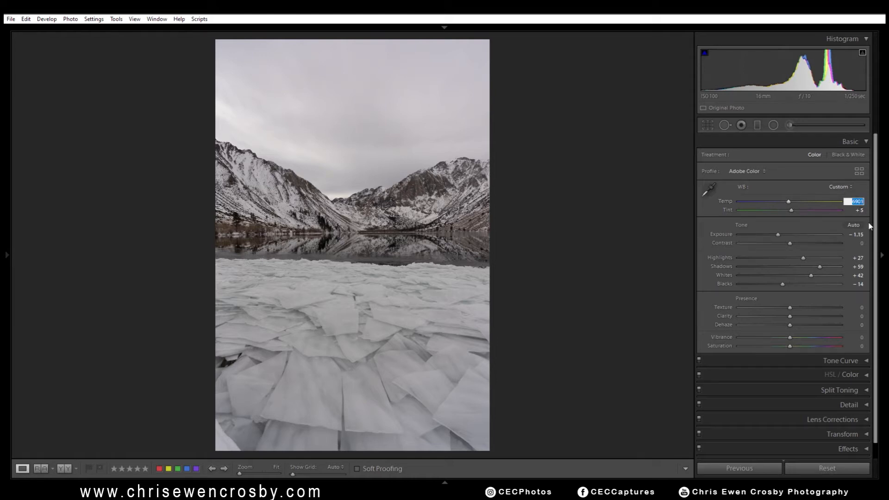
key(Return)
key(backslash)
key(backslash)
key(backslash)
key(backslash)
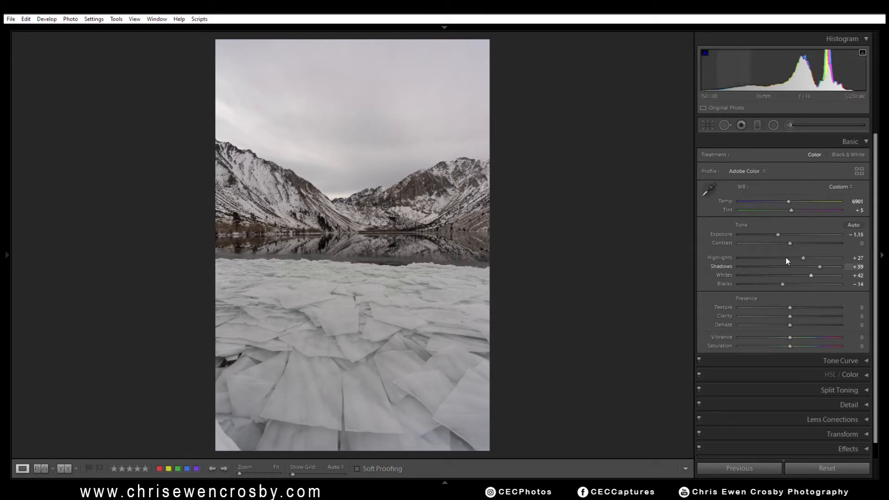
drag(804, 260, 801, 262)
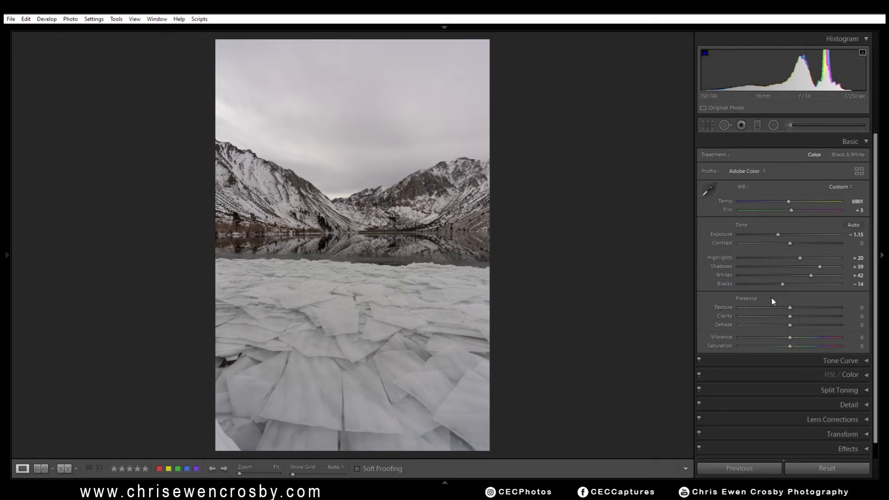
Step: Set the texture to +20 while inspecting the ice slabs at 2:1
click(340, 318)
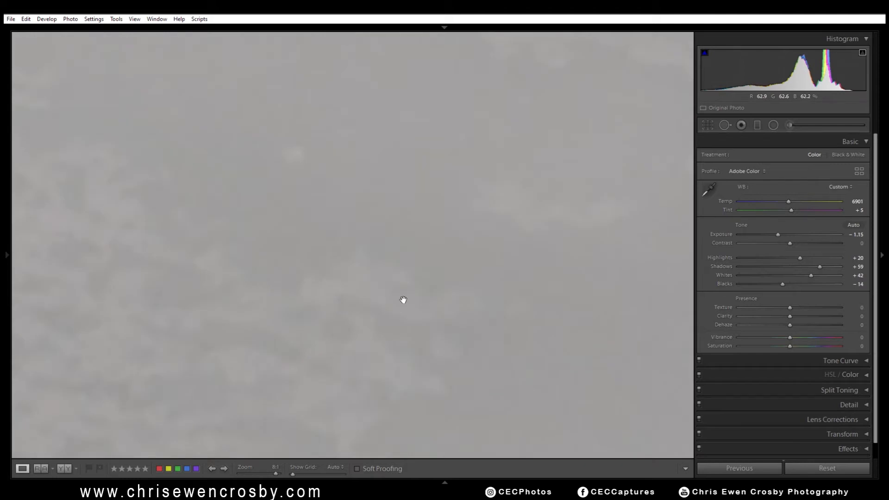
click(460, 298)
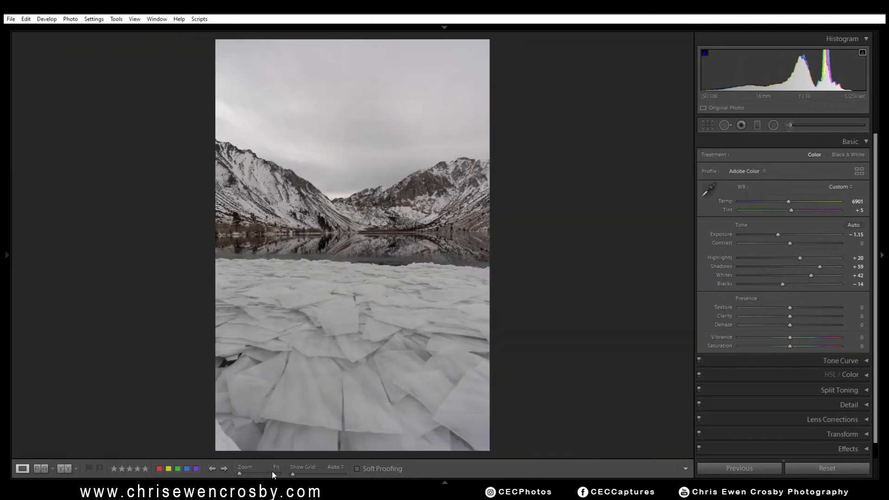
drag(249, 474, 267, 474)
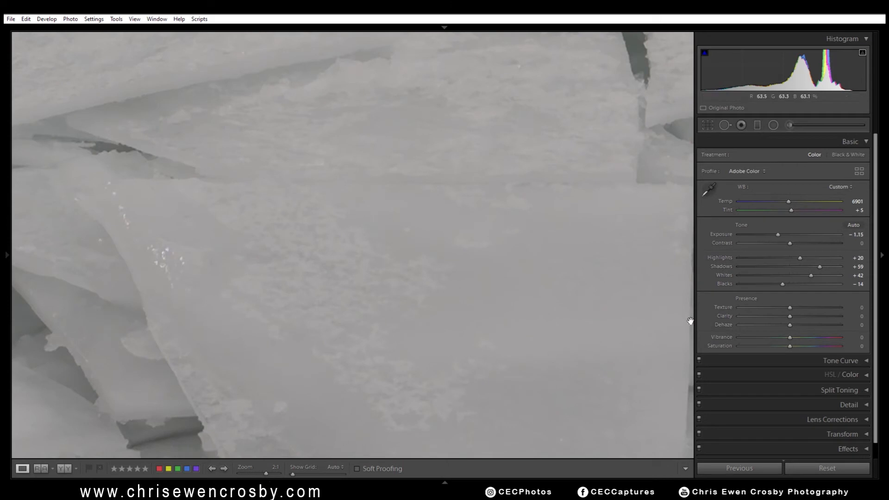
drag(789, 311, 795, 310)
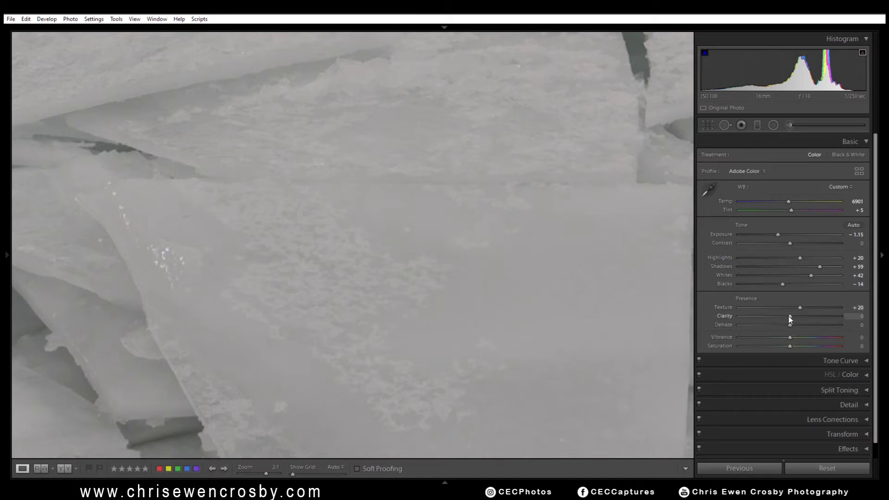
key(z)
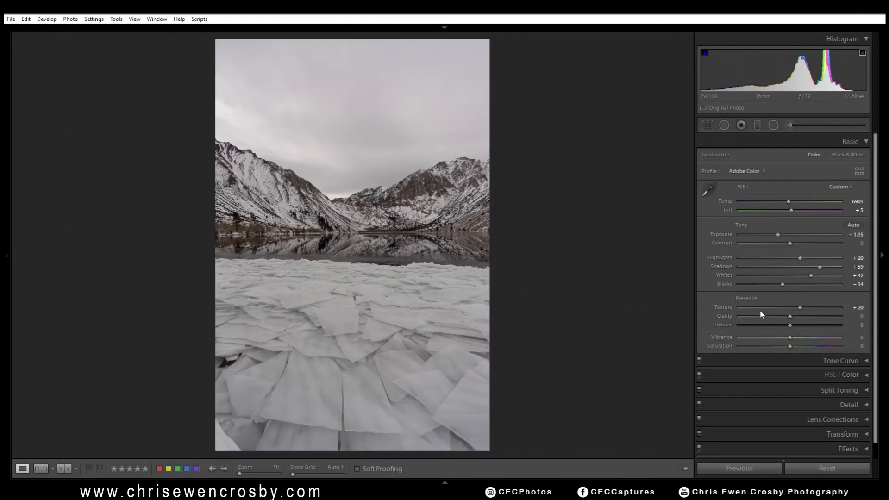
Step: Try positive and negative clarity on the whole photo and set it to -10
mouse_move(790, 316)
mouse_down()
mouse_move(831, 314)
mouse_move(783, 314)
mouse_move(819, 317)
mouse_move(791, 314)
mouse_up()
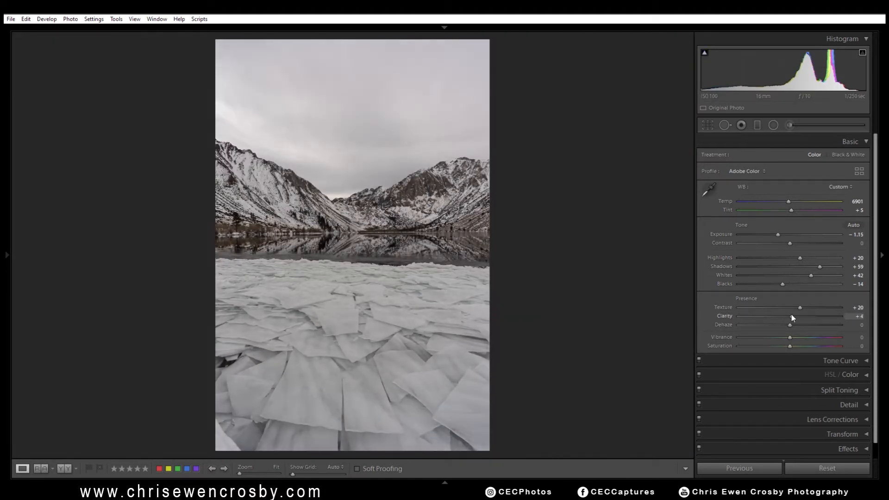
drag(793, 316, 773, 316)
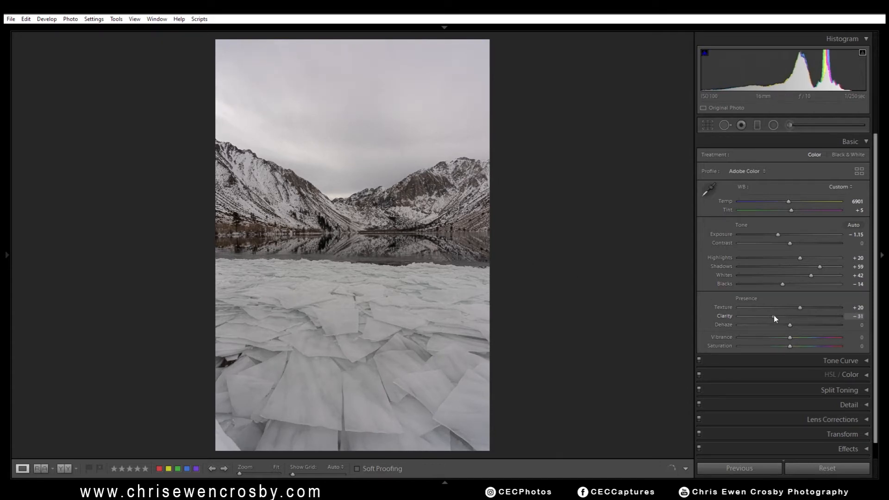
double_click(784, 315)
drag(787, 315, 785, 316)
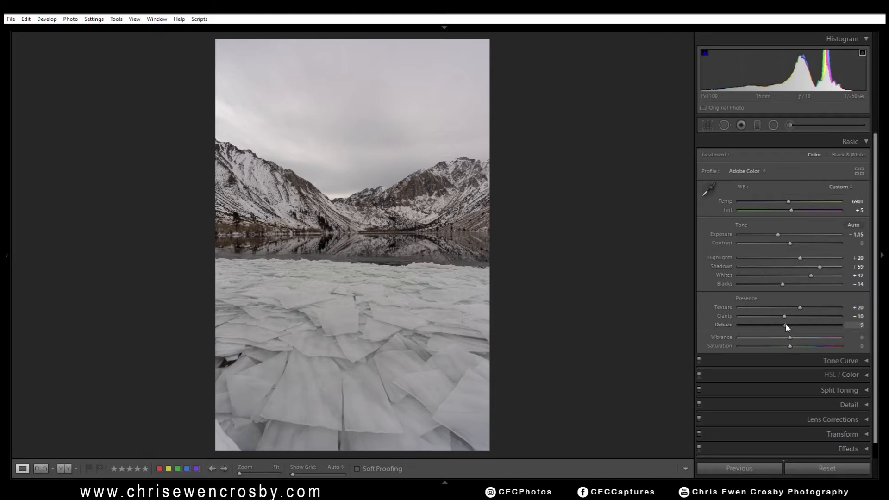
Step: Try extreme dehaze values of +83 and -79 and reset the dehaze to 0
drag(794, 326, 832, 330)
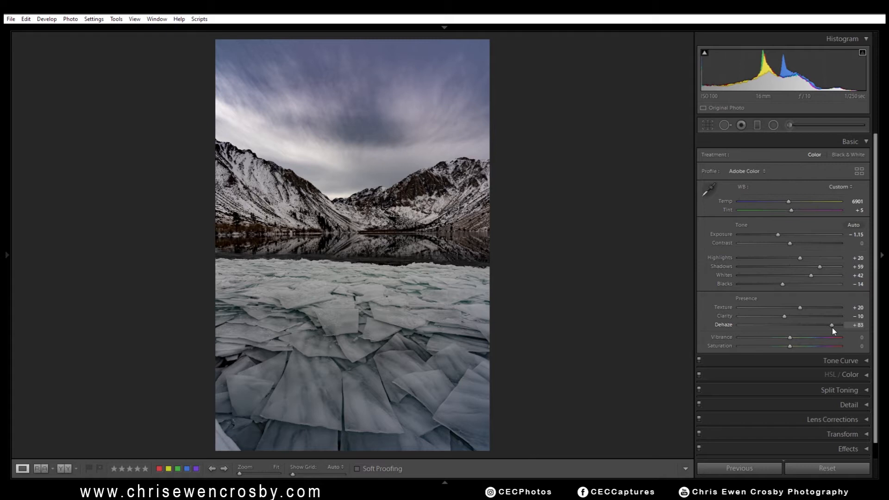
drag(833, 330, 751, 328)
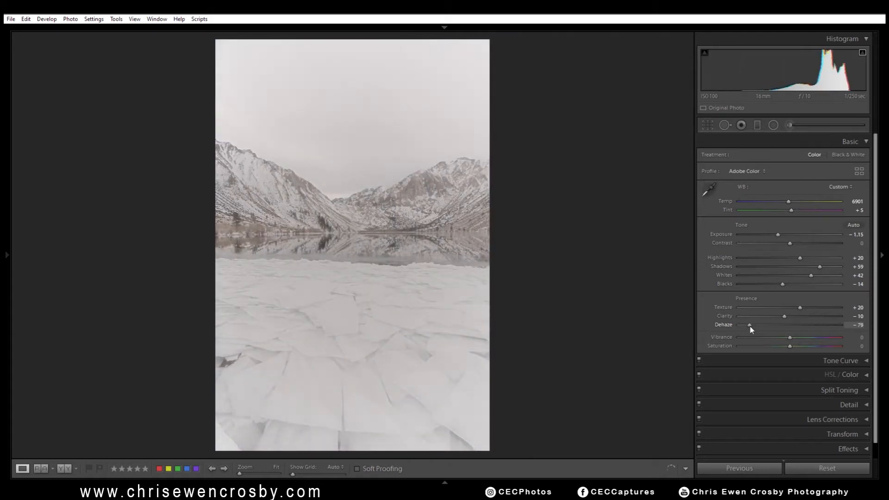
double_click(751, 329)
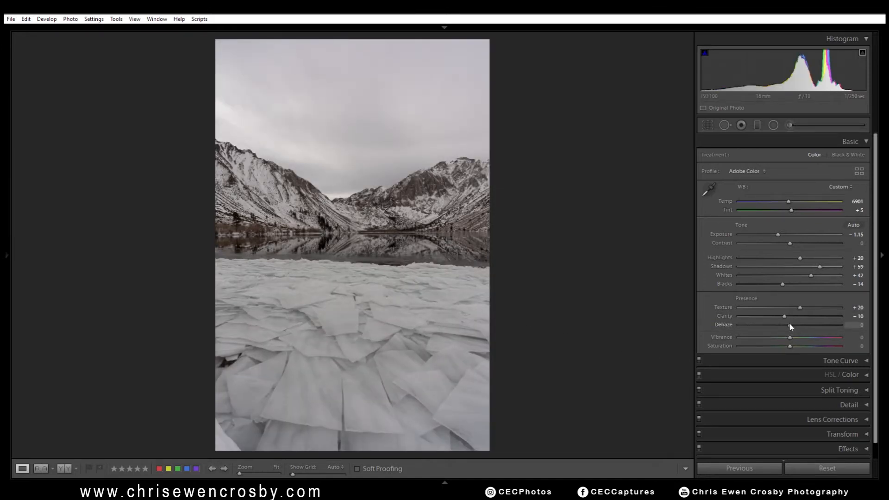
Step: Set the dehaze to -19, resetting it to 0 once to compare the effect
drag(789, 326, 785, 327)
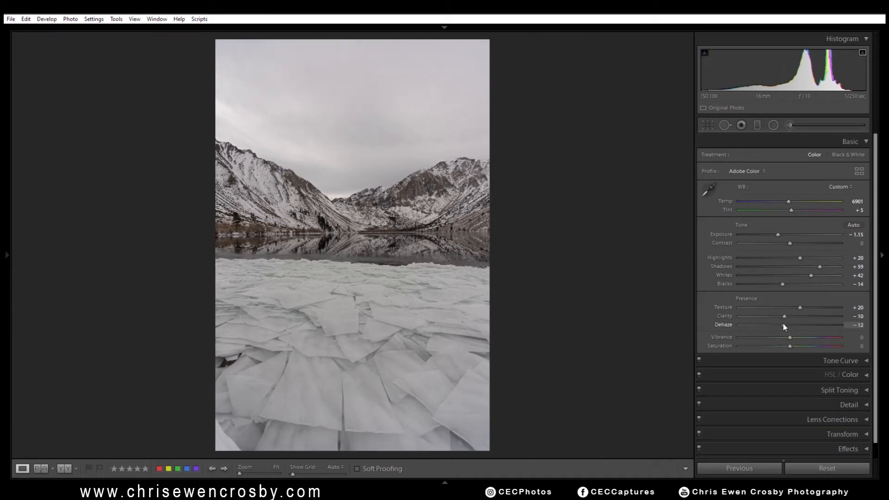
drag(781, 324, 778, 324)
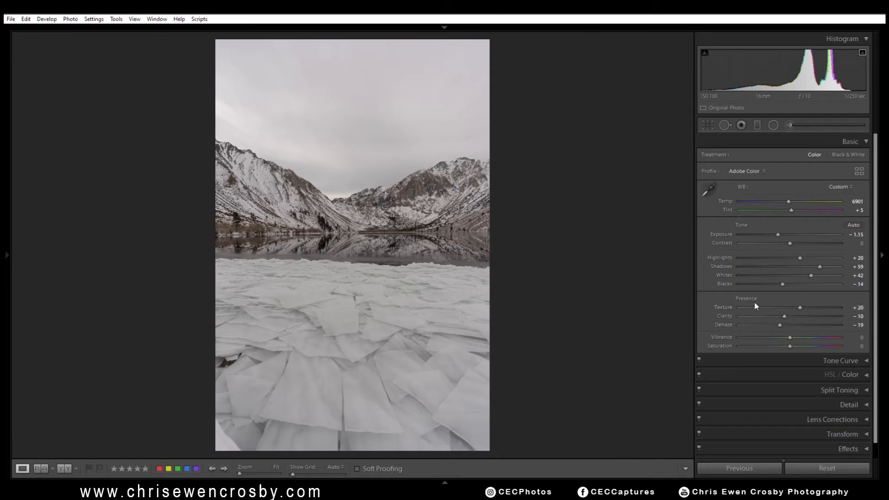
double_click(780, 325)
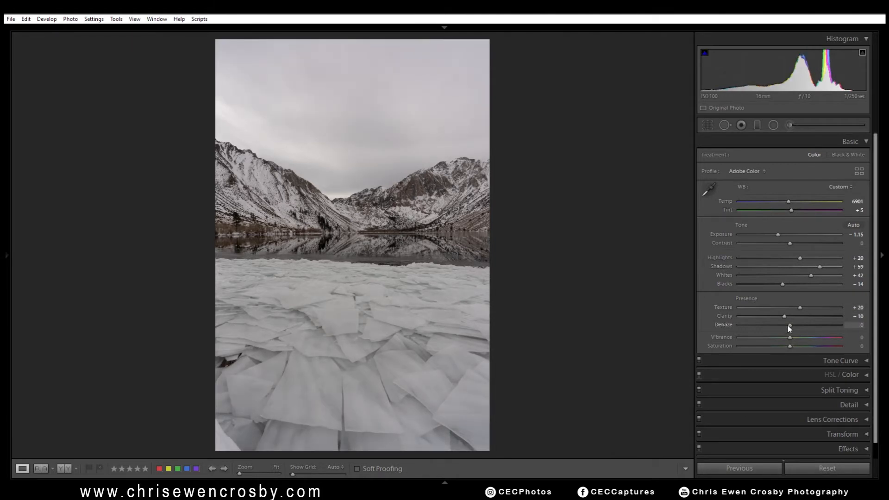
drag(785, 326, 778, 326)
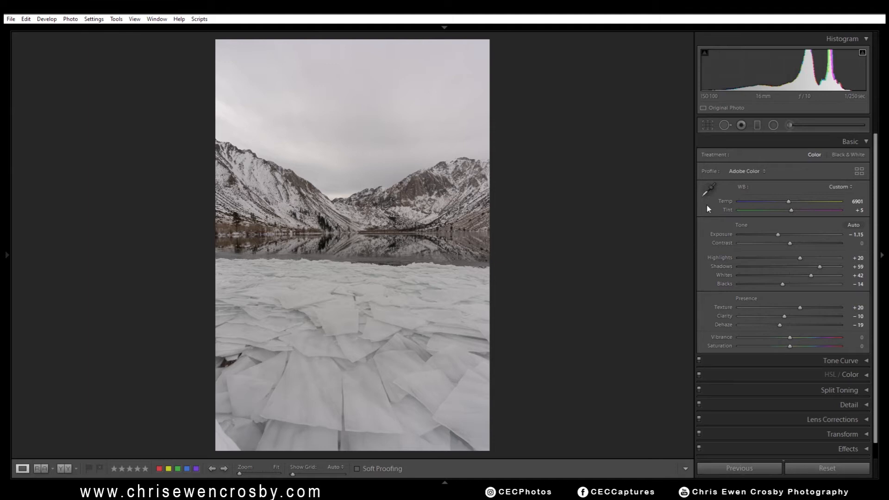
Step: Compare the softened photo with its unedited before version
key(backslash)
key(backslash)
key(backslash)
key(backslash)
key(backslash)
key(backslash)
key(backslash)
key(backslash)
Step: Test the color sliders, pushing vibrance to +100, and set the vibrance to +42 with saturation at 0
mouse_move(791, 346)
mouse_down()
mouse_move(845, 350)
mouse_move(800, 350)
mouse_up()
drag(784, 349, 789, 347)
drag(836, 343, 847, 344)
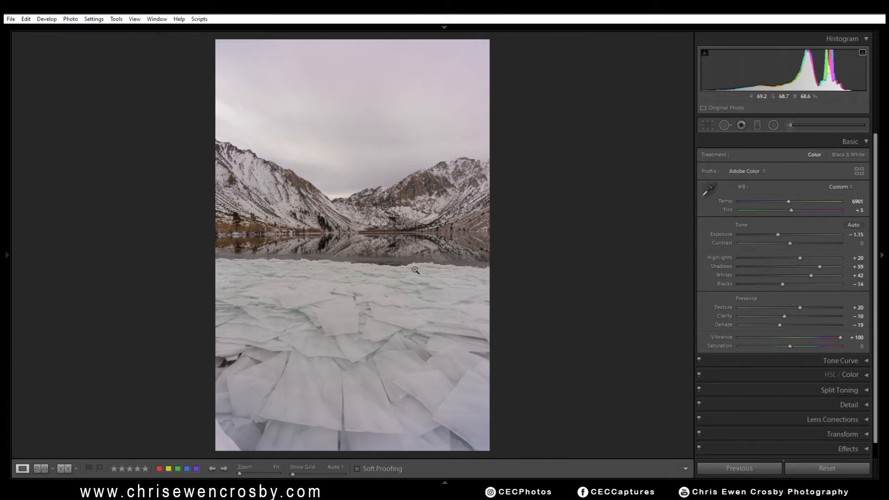
drag(840, 338, 814, 338)
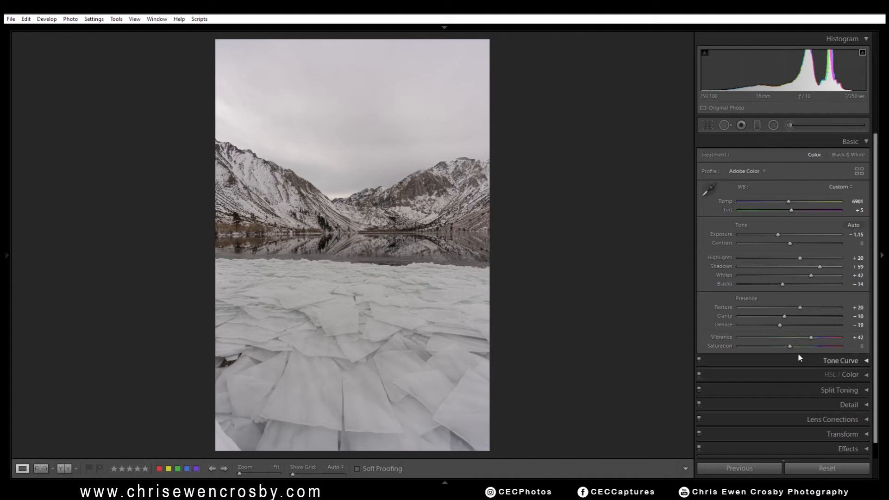
Step: Try the saturation at +30, inspect the far shoreline up close, and set the saturation to +12
drag(796, 348, 805, 348)
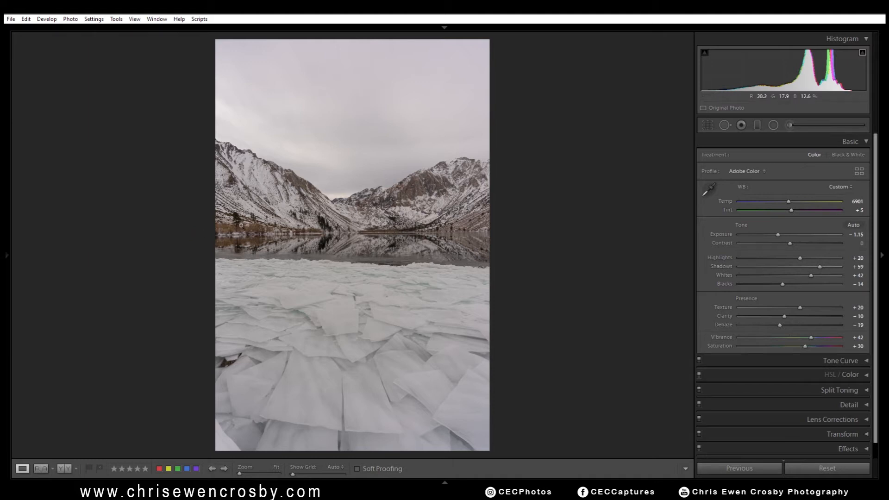
click(455, 228)
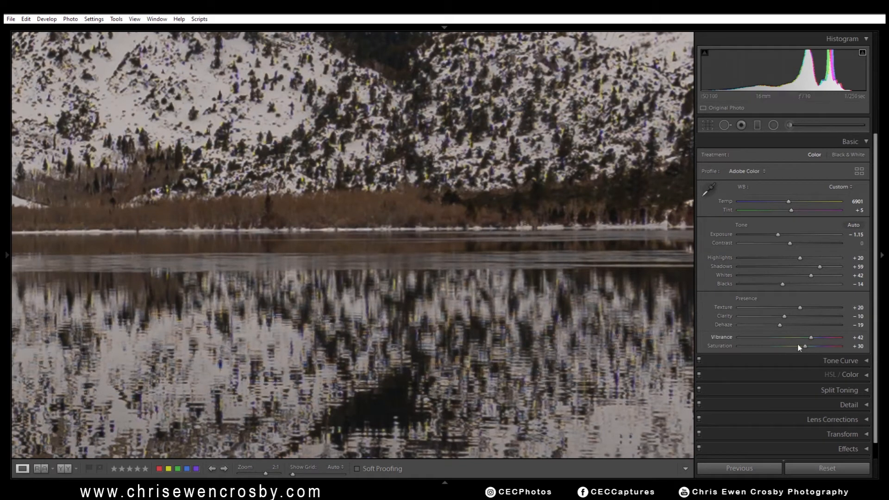
drag(806, 348, 799, 348)
key(z)
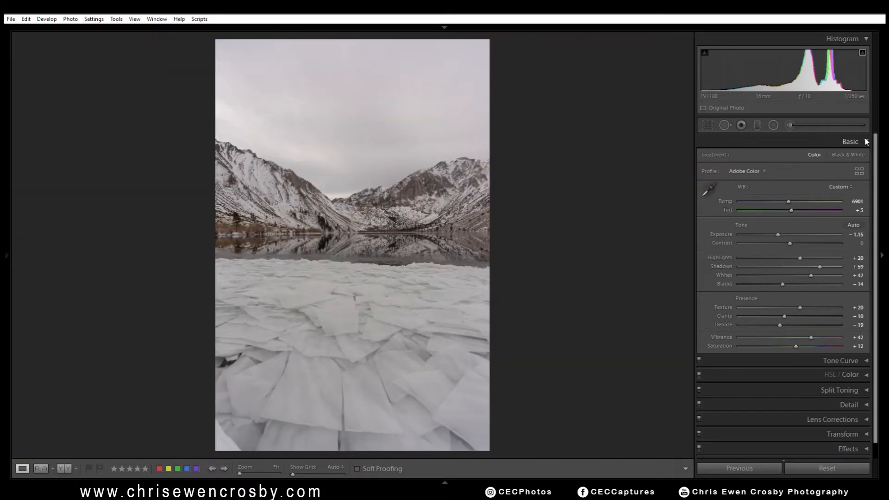
Step: In the tone curve, narrow the shadows region to a split point of 10 and set the shadows to +49
click(867, 142)
click(859, 156)
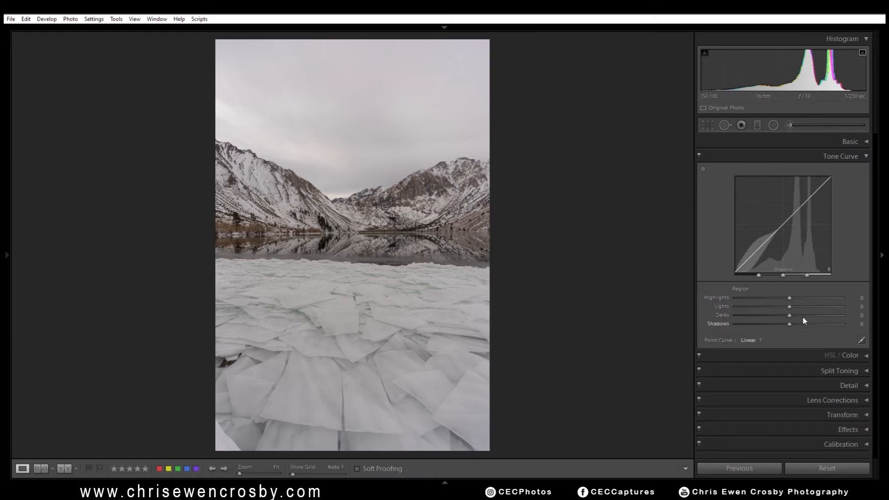
mouse_move(759, 276)
mouse_down()
mouse_move(751, 276)
mouse_move(760, 277)
mouse_up()
mouse_move(759, 277)
mouse_down()
mouse_move(751, 276)
mouse_move(776, 276)
mouse_move(758, 276)
mouse_up()
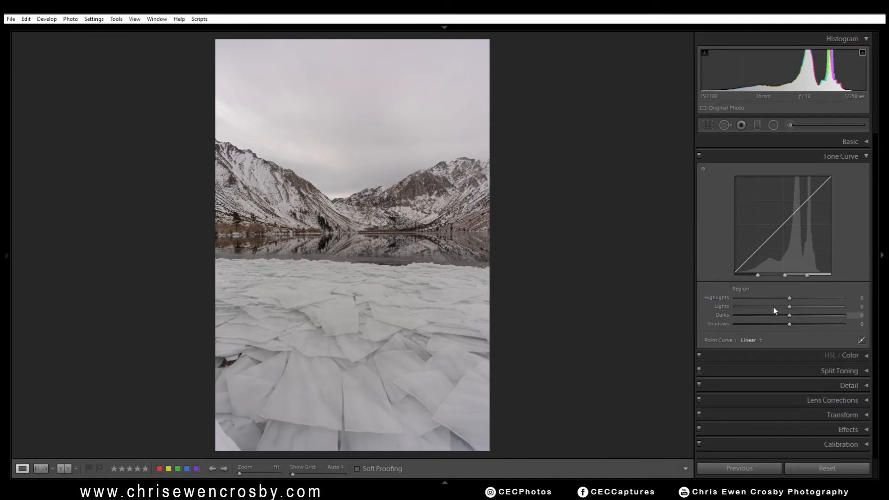
drag(789, 324, 846, 324)
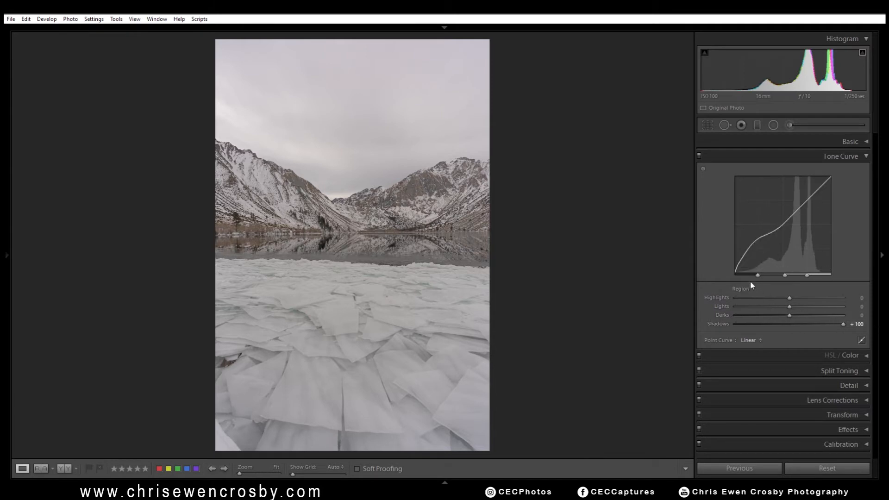
drag(765, 277, 739, 282)
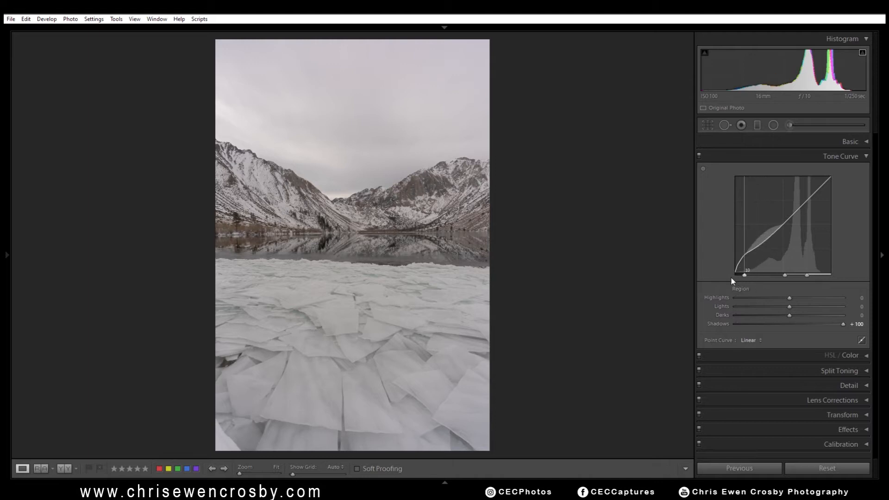
drag(843, 325, 815, 325)
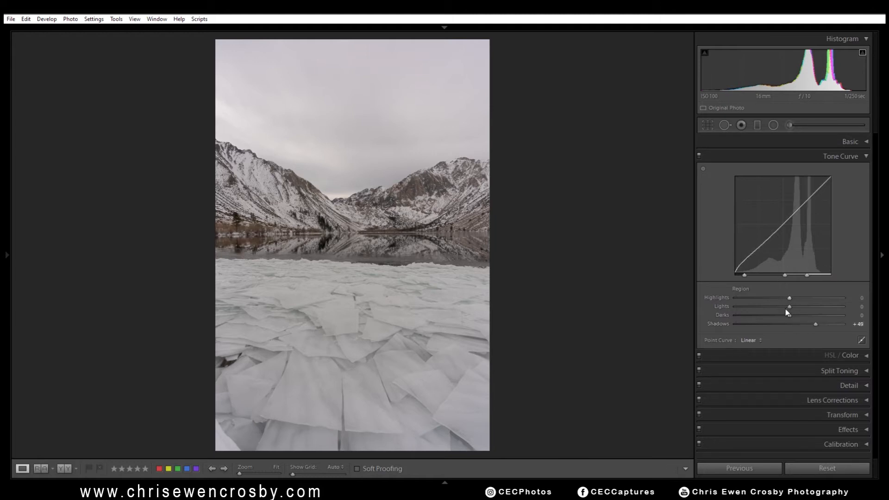
Step: Preview the tone curve darks at -100, move the midtone split point to 53, and set the darks to -18
drag(789, 315, 701, 319)
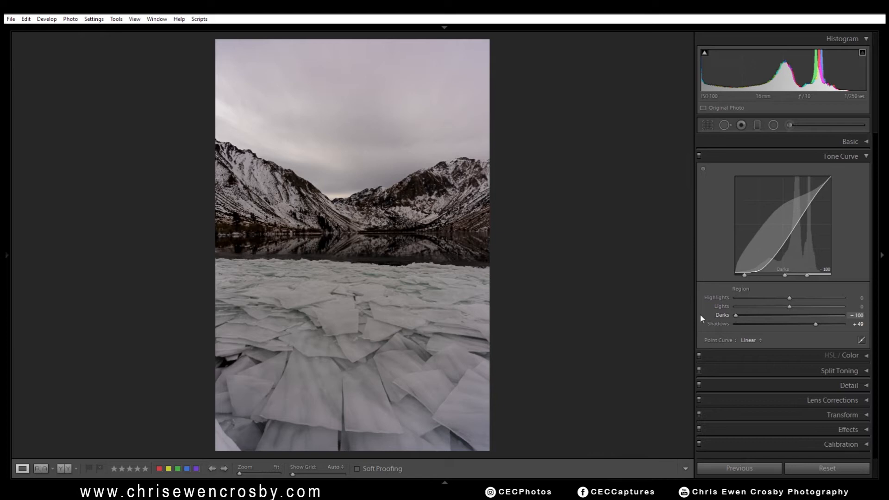
mouse_move(786, 277)
mouse_down()
mouse_move(771, 281)
mouse_move(786, 284)
mouse_up()
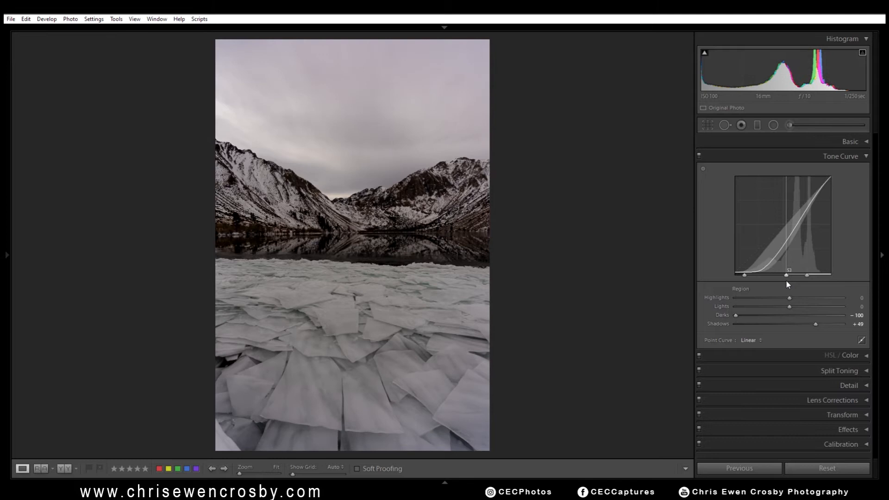
mouse_move(745, 275)
mouse_down()
mouse_move(764, 277)
mouse_move(748, 278)
mouse_up()
key(ctrl+z)
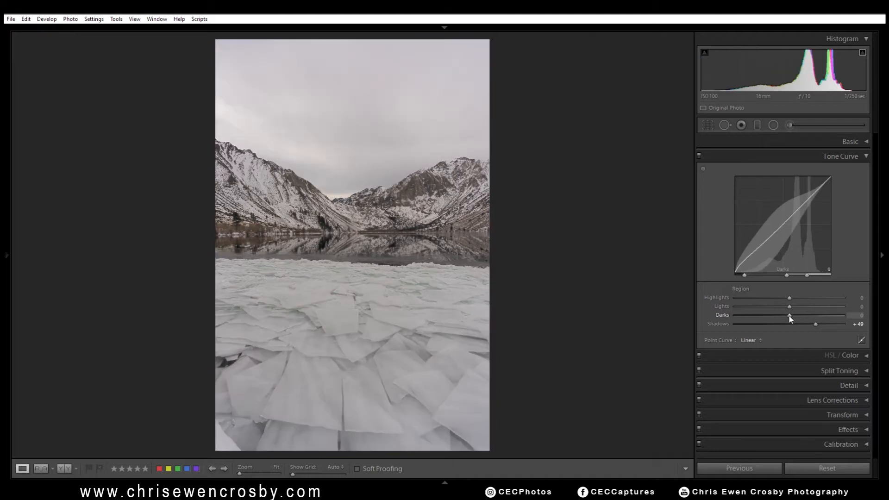
drag(789, 315, 779, 316)
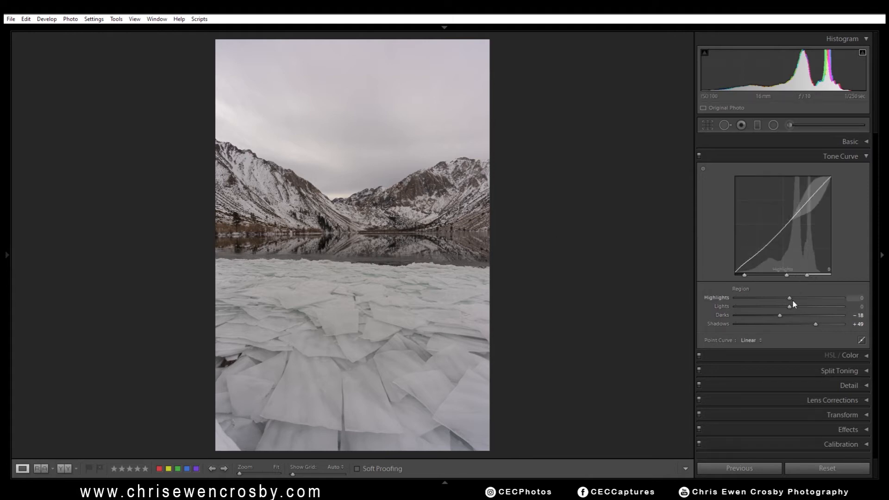
Step: Preview the tone curve lights at -100, try the highlights split point at 90, and set the lights to -16
drag(789, 305, 710, 307)
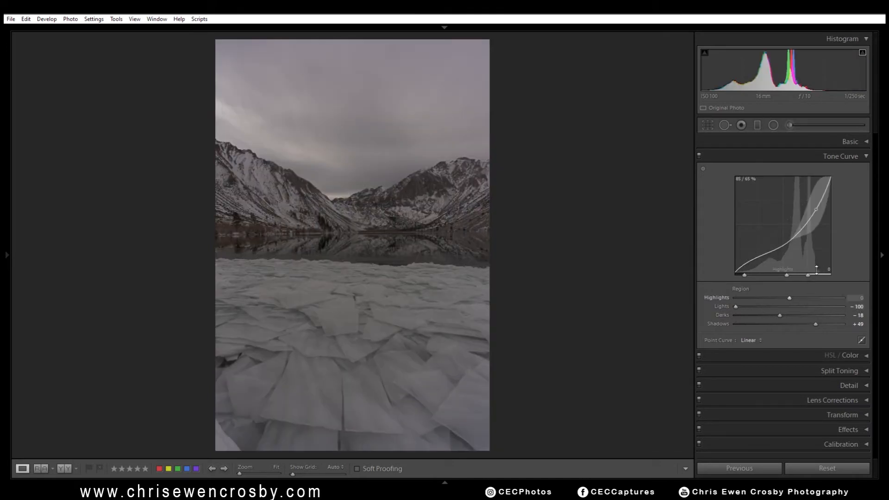
drag(808, 276, 828, 278)
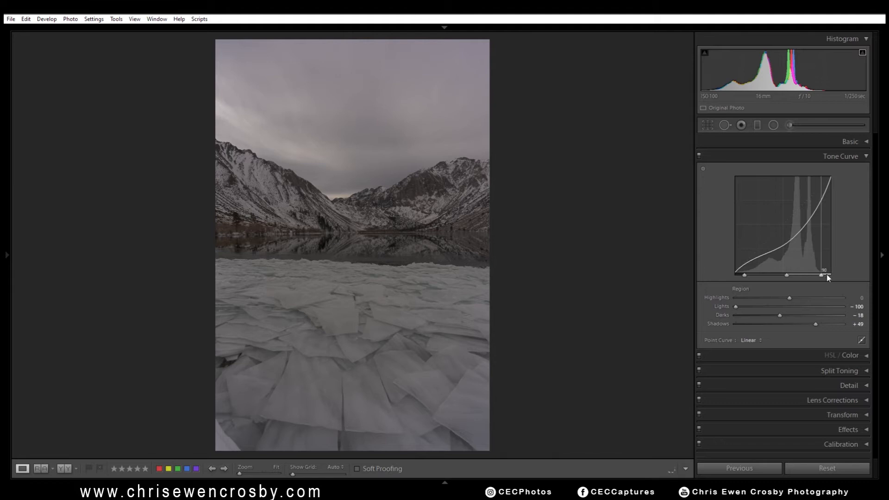
mouse_move(822, 276)
mouse_down()
mouse_move(788, 280)
mouse_move(808, 281)
mouse_up()
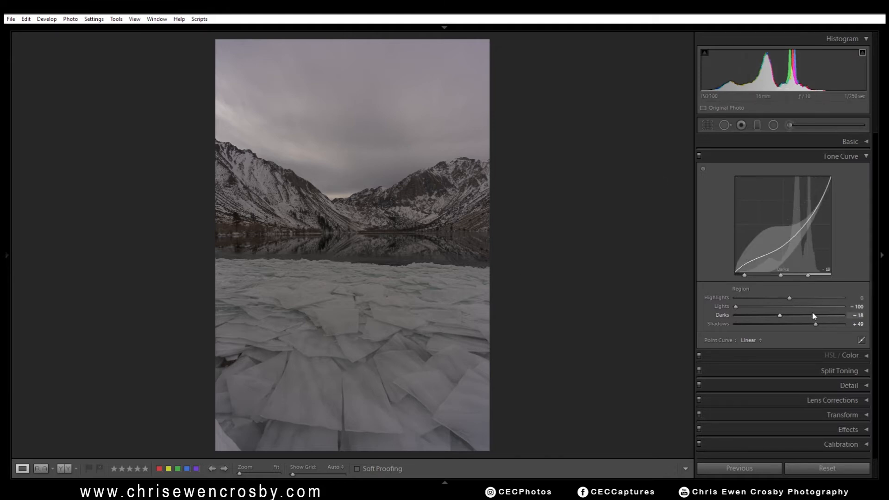
double_click(741, 307)
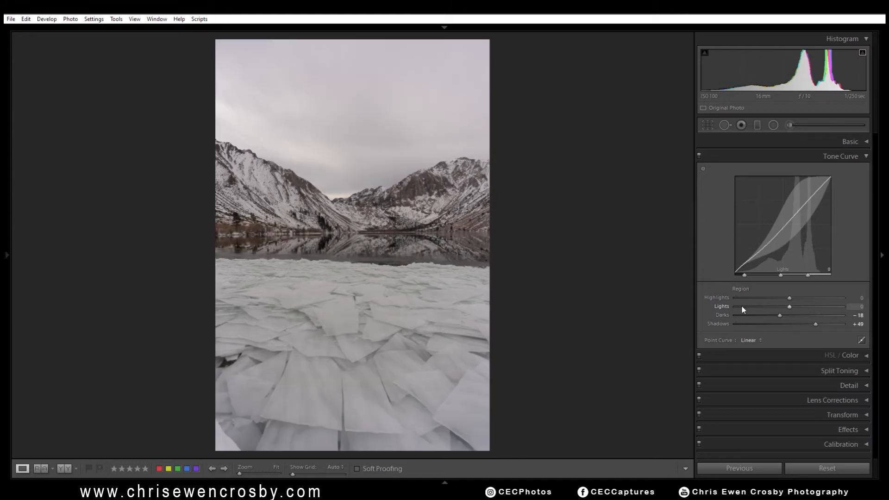
drag(790, 307, 783, 309)
click(786, 309)
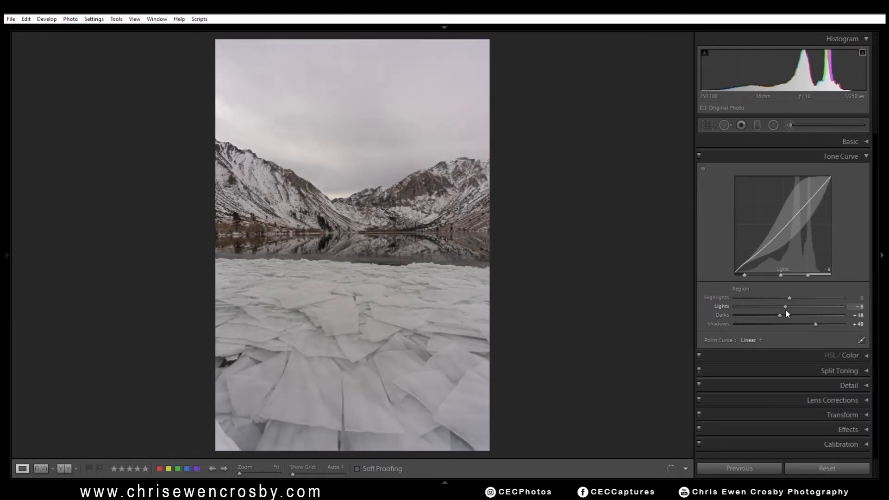
drag(785, 309, 782, 310)
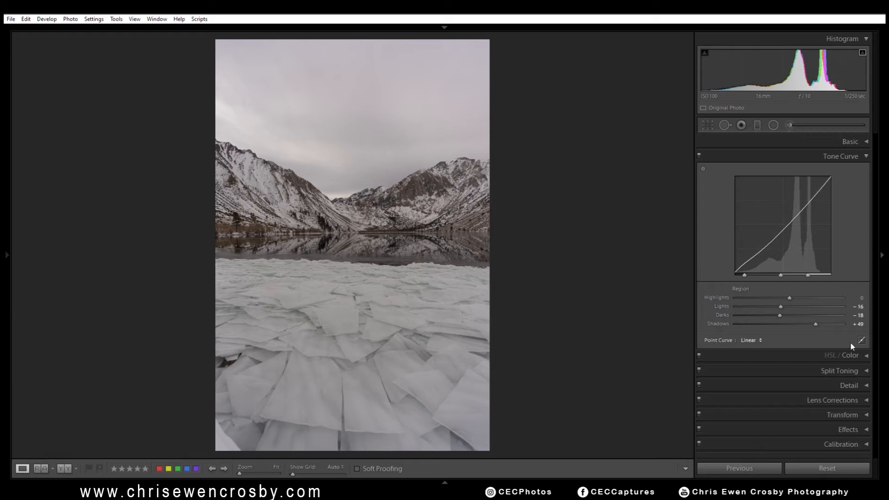
Step: Compare the photo with and without the tone curve adjustments
click(699, 155)
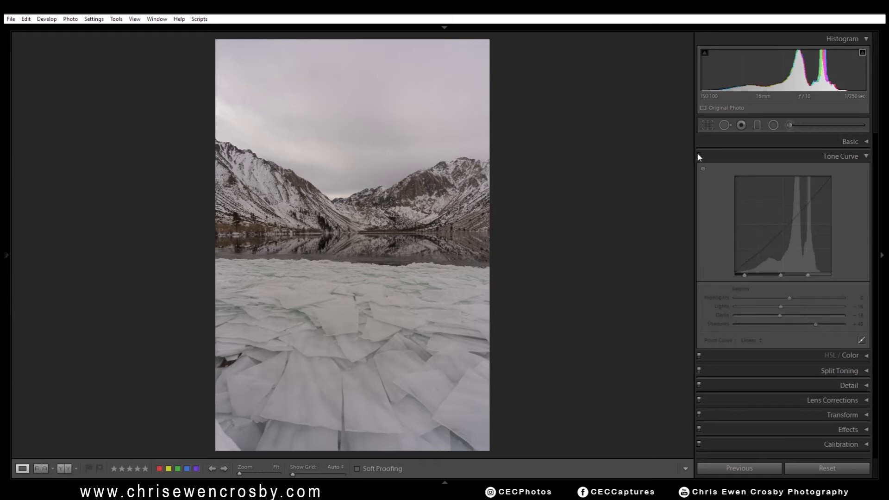
click(698, 156)
click(699, 156)
click(699, 156)
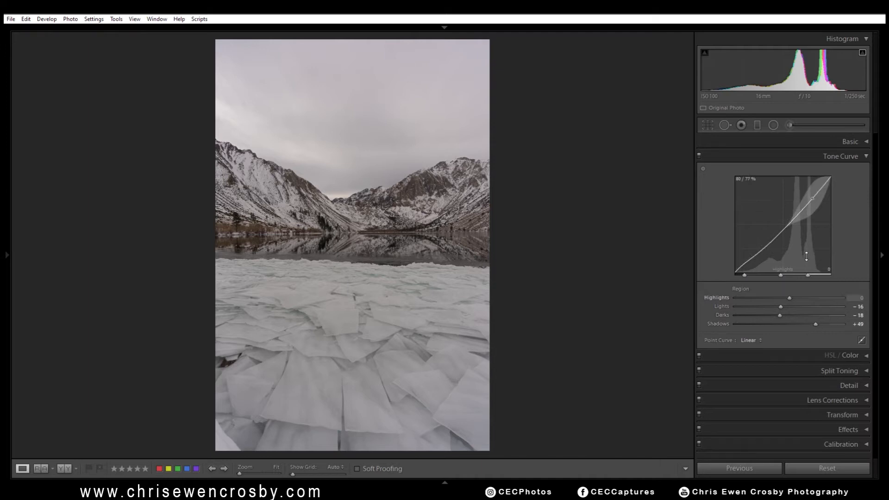
Step: Review the basic tone, presence and color settings, and return to the tone curve
click(864, 157)
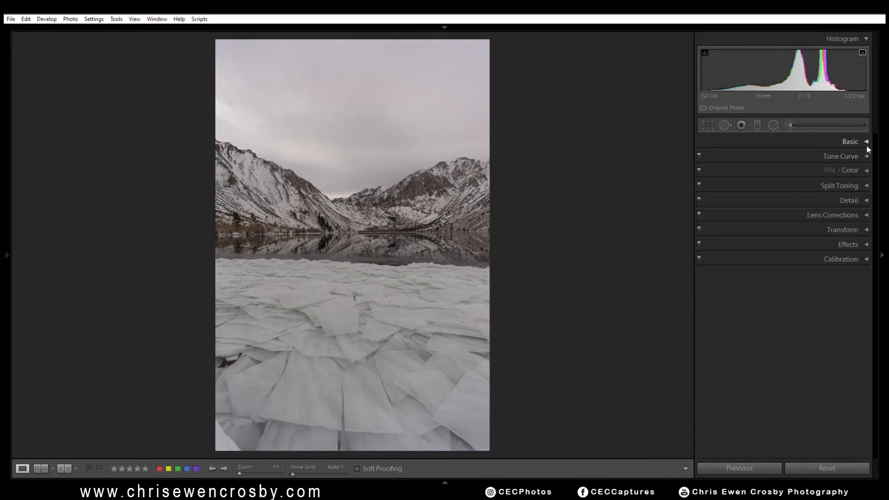
click(865, 142)
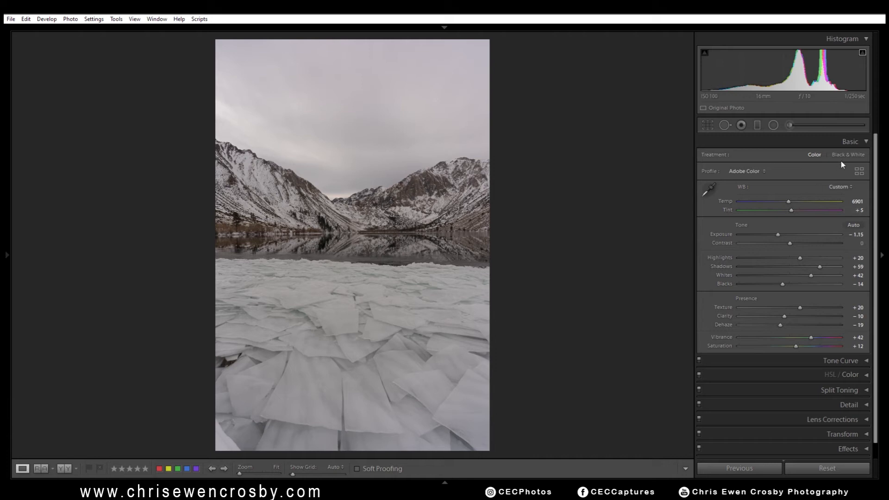
click(863, 142)
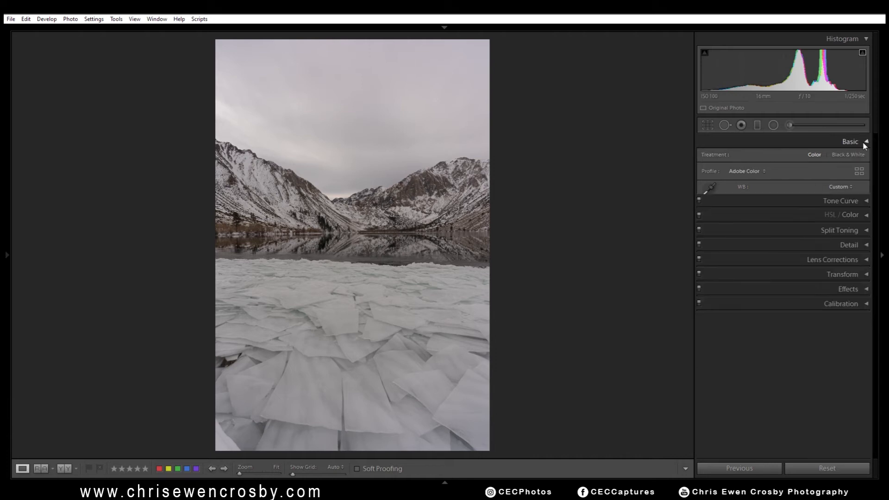
click(869, 156)
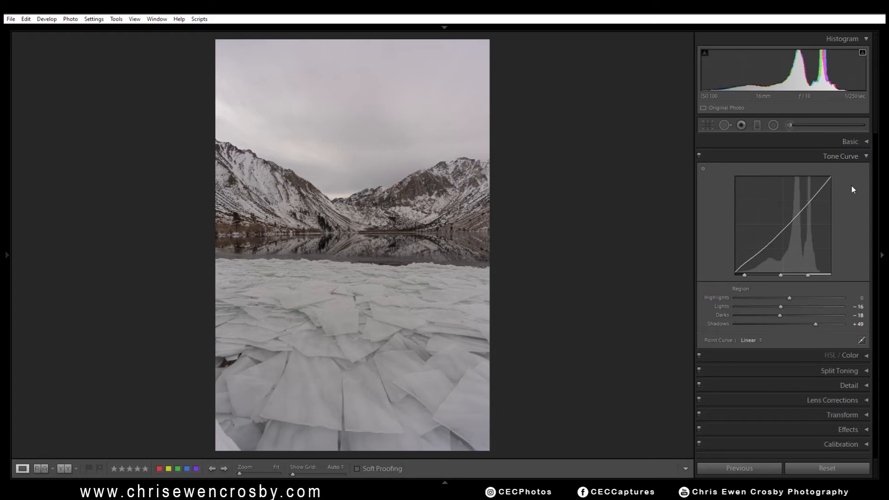
Step: Try a slight S-curve on the red channel of the point curve, raising the highlights and lowering the shadows
click(861, 341)
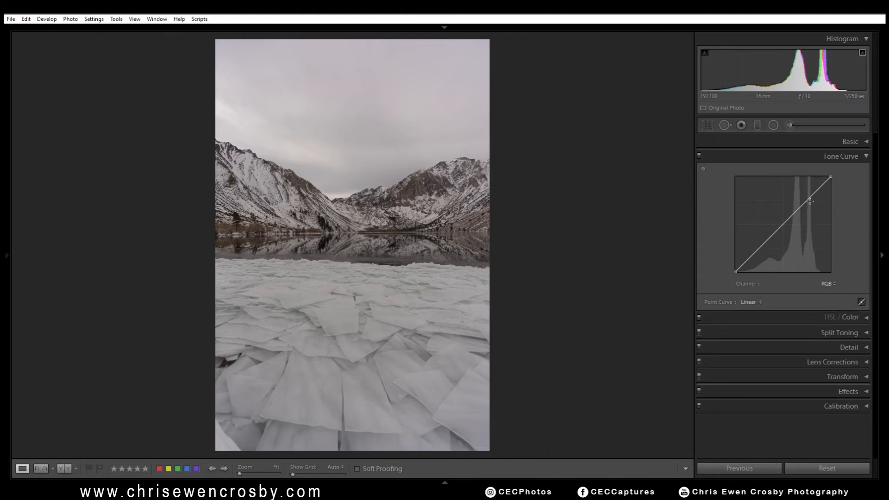
click(829, 284)
click(824, 305)
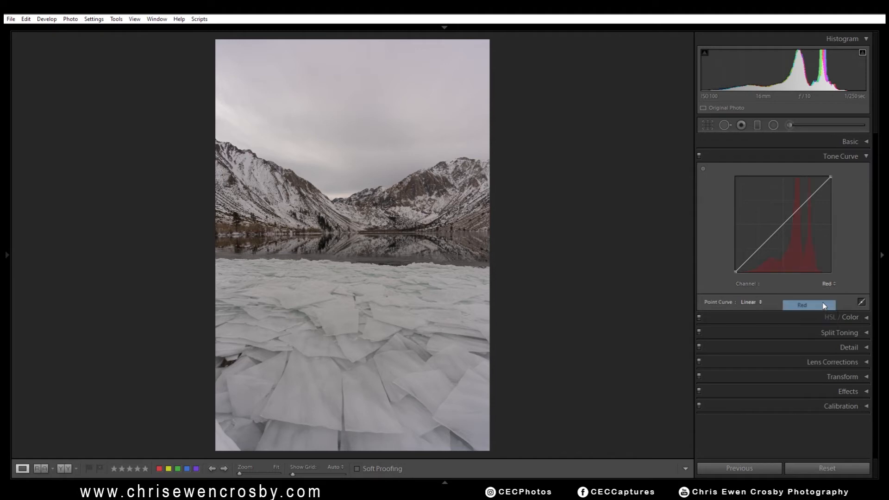
drag(801, 207, 800, 205)
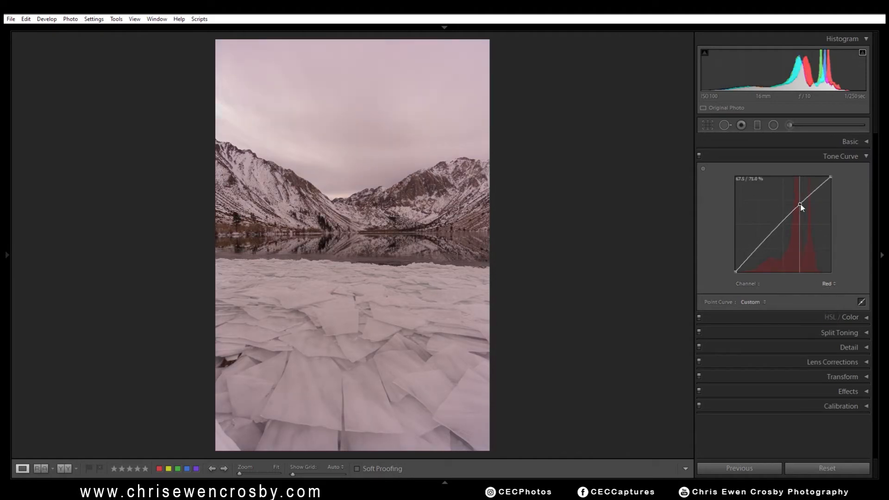
drag(759, 250, 760, 256)
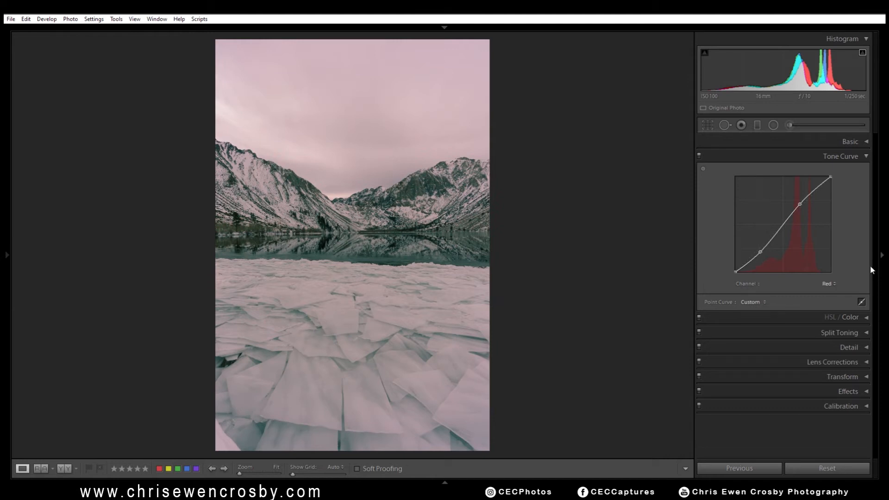
Step: Reset the red channel's point curve to Linear and return to the RGB channel and the region-based tone curve
click(829, 284)
click(752, 301)
click(782, 313)
click(829, 284)
click(826, 292)
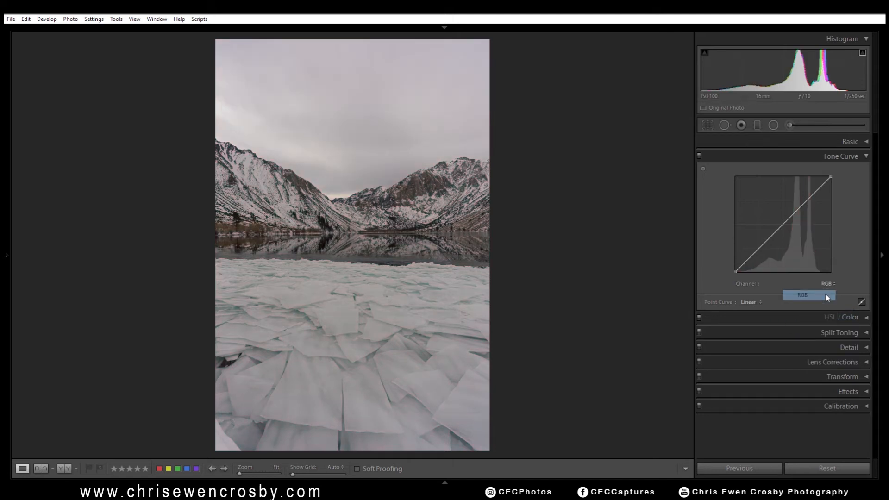
click(861, 303)
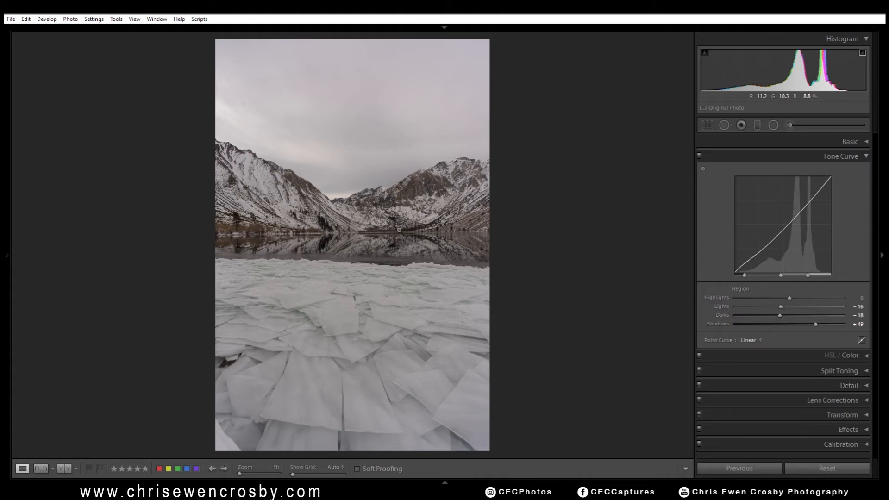
Step: Collapse the basic and tone curve adjustments and open the HSL / Color adjustments for all colors
click(864, 143)
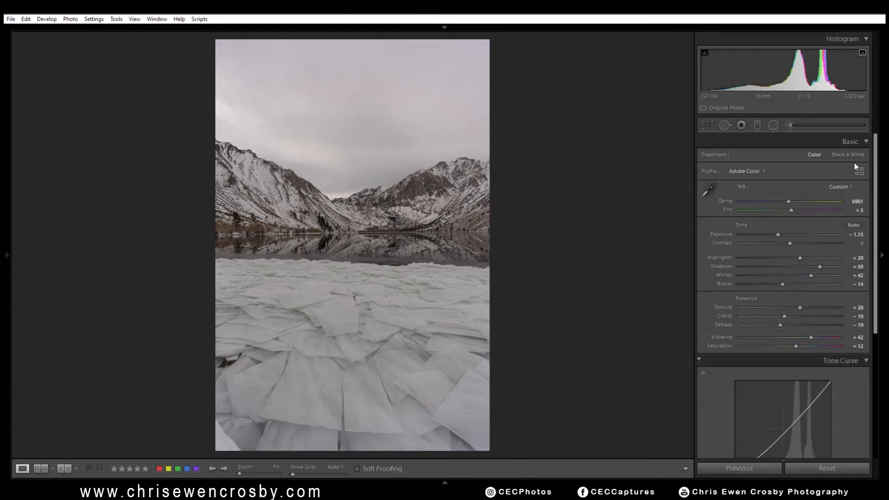
click(867, 143)
click(866, 156)
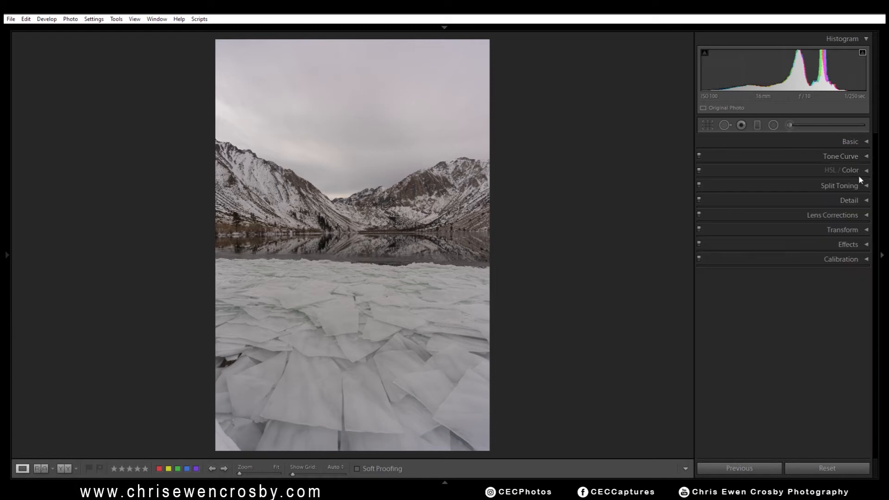
click(861, 170)
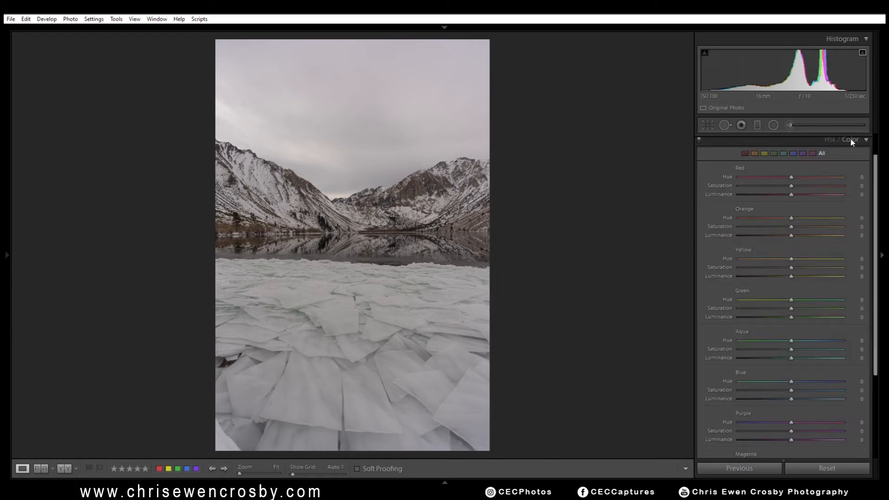
click(832, 141)
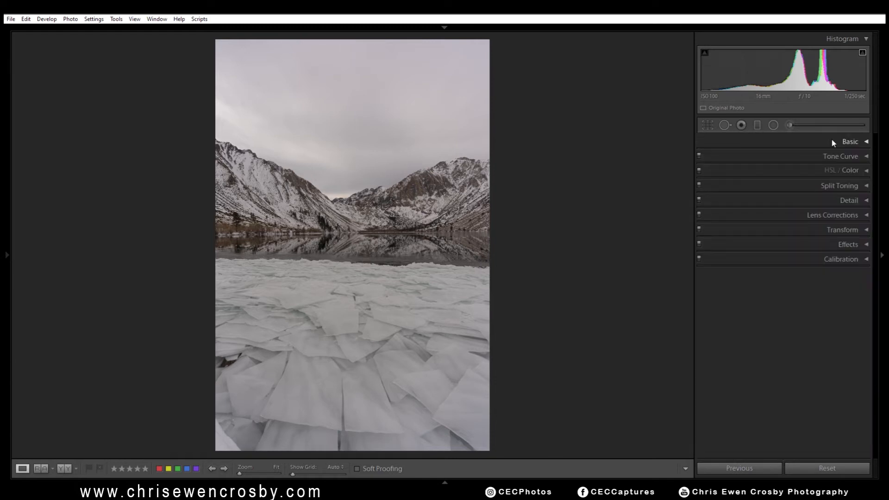
click(865, 171)
click(851, 142)
click(858, 171)
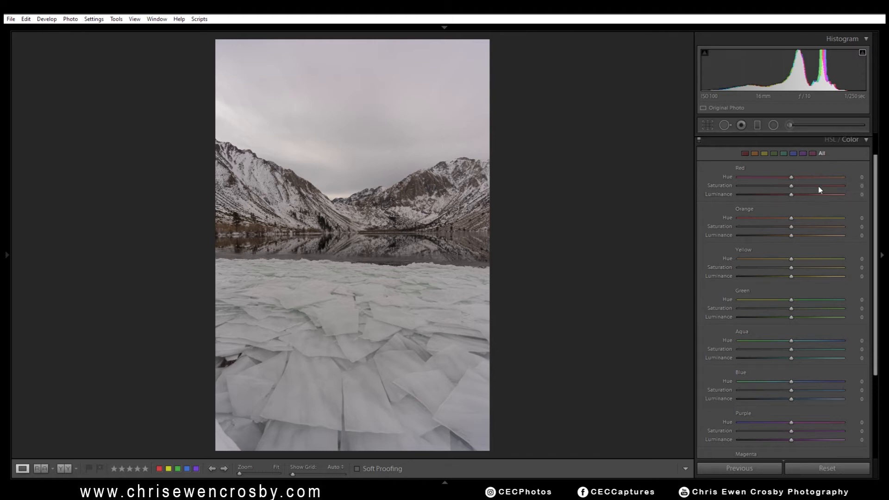
Step: Preview the red saturation at +100 on the mountainside up close, and set the red saturation to -17
drag(794, 185, 870, 187)
click(471, 179)
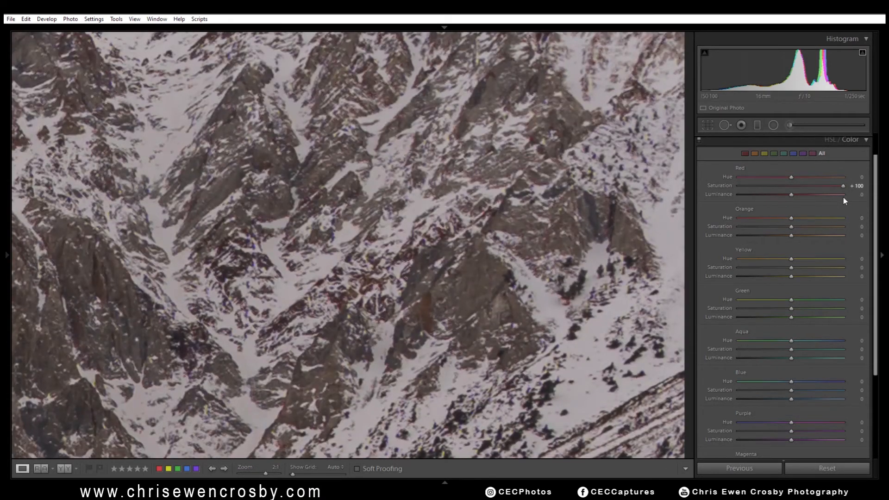
drag(842, 186, 777, 189)
click(559, 232)
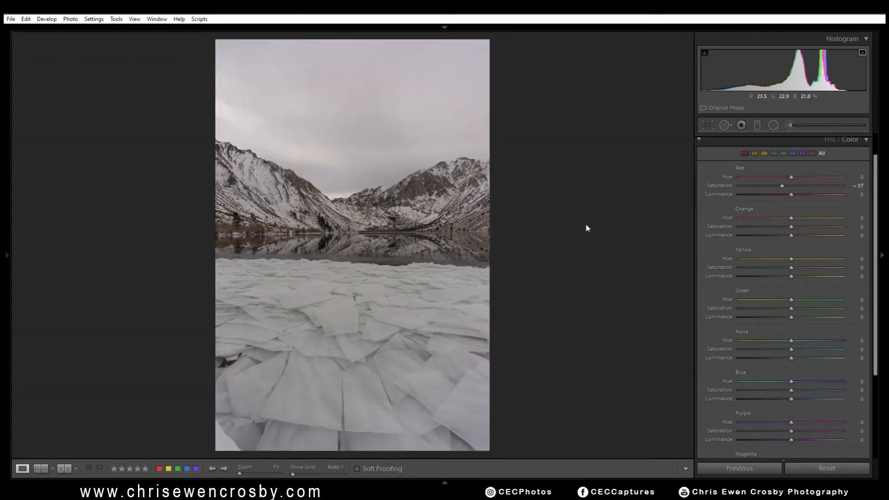
Step: Preview the orange saturation at +100 on the rocky peaks up close, and set the orange saturation to +22
drag(791, 227, 846, 227)
click(403, 186)
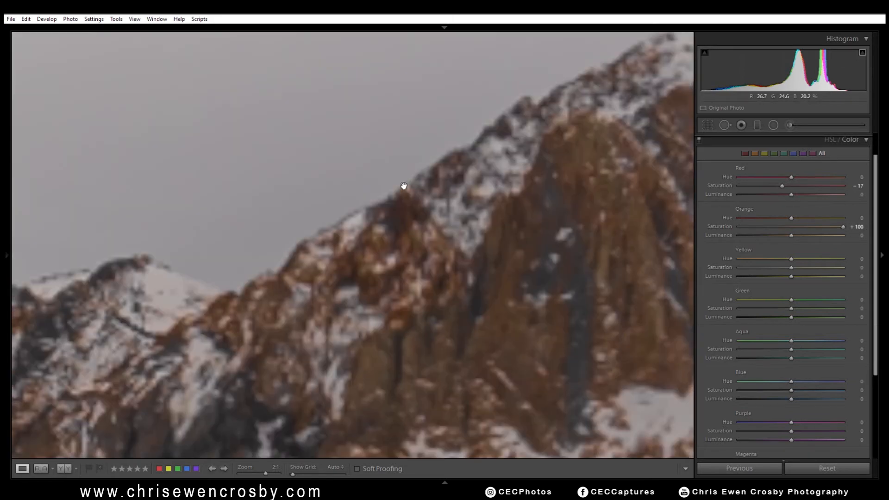
drag(515, 303, 510, 151)
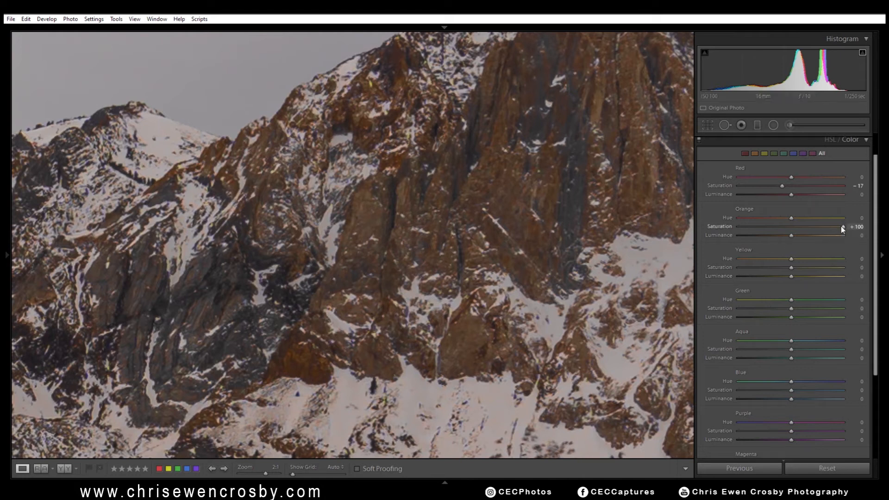
drag(827, 226, 825, 226)
drag(801, 229, 803, 226)
Step: Preview the yellow saturation at +100 on the lower slopes, and set the yellow saturation to -13
drag(792, 267, 861, 267)
drag(412, 289, 404, 204)
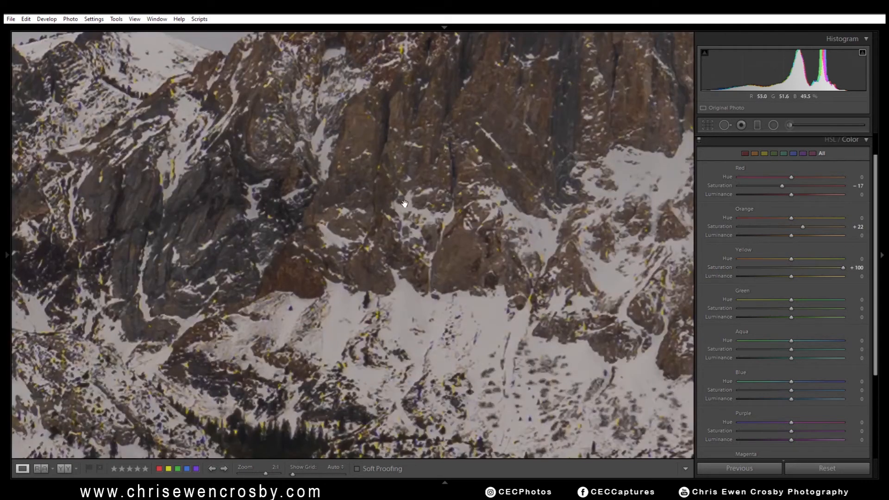
click(829, 269)
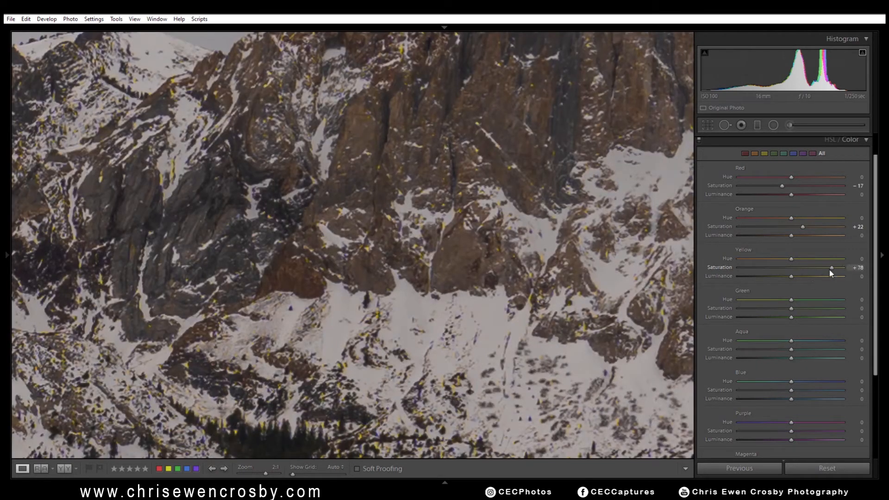
drag(830, 273, 796, 273)
drag(797, 274, 790, 275)
click(463, 330)
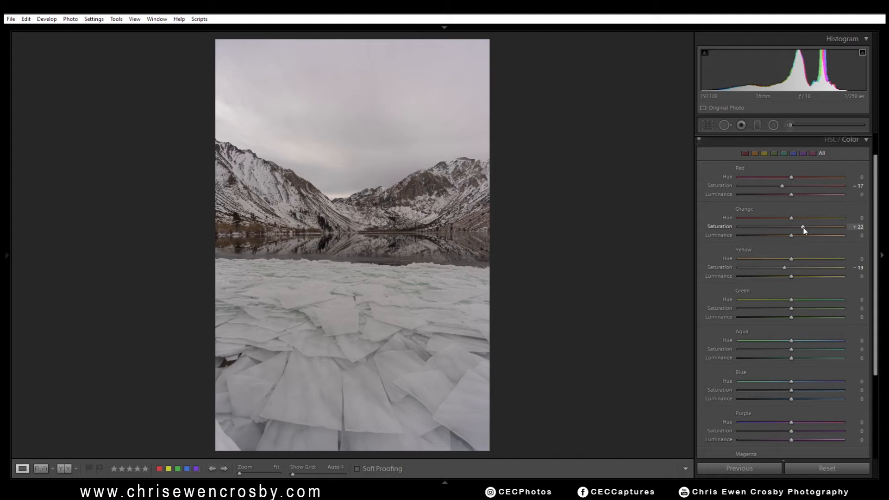
Step: Set the orange saturation to +26 and inspect the rocky ridge up close
drag(804, 230, 806, 230)
click(380, 190)
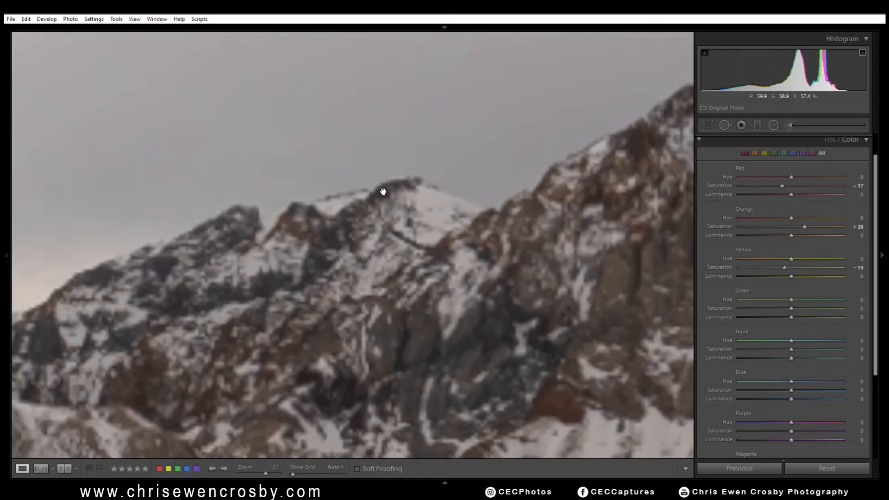
drag(456, 377, 530, 270)
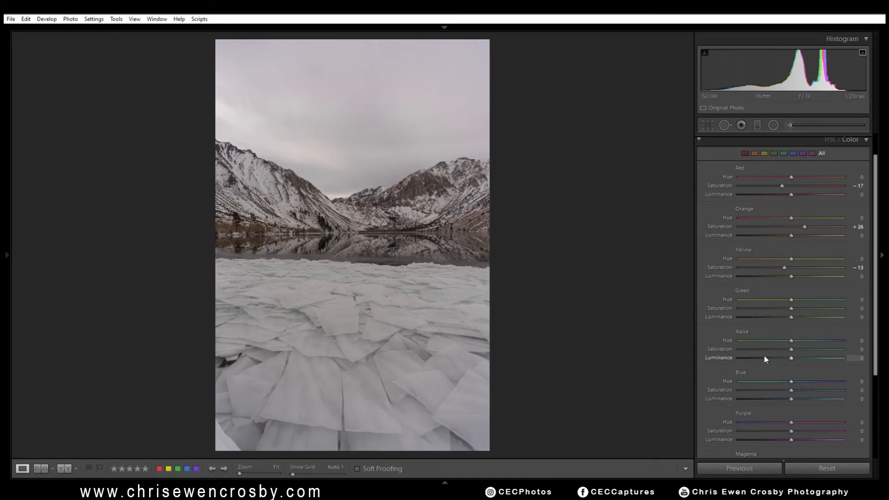
Step: Try the Black & White treatment on the photo and switch it back to Color
scroll(863, 177, up, 3)
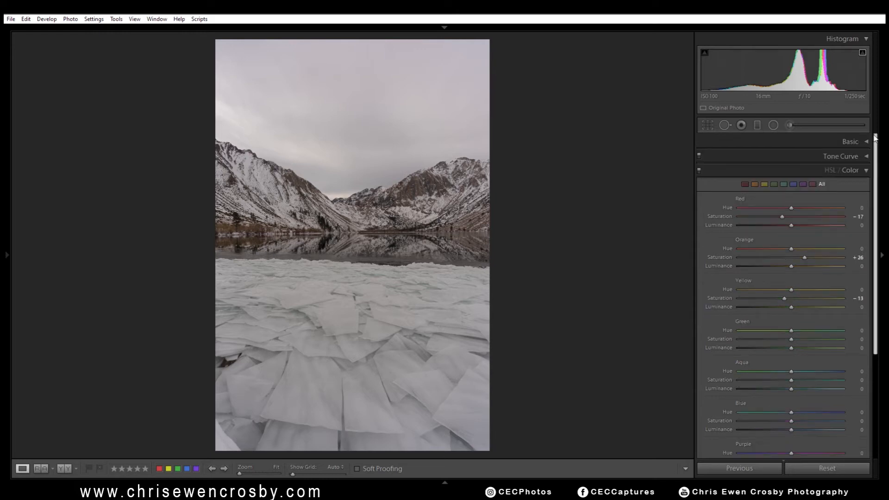
click(851, 143)
click(851, 155)
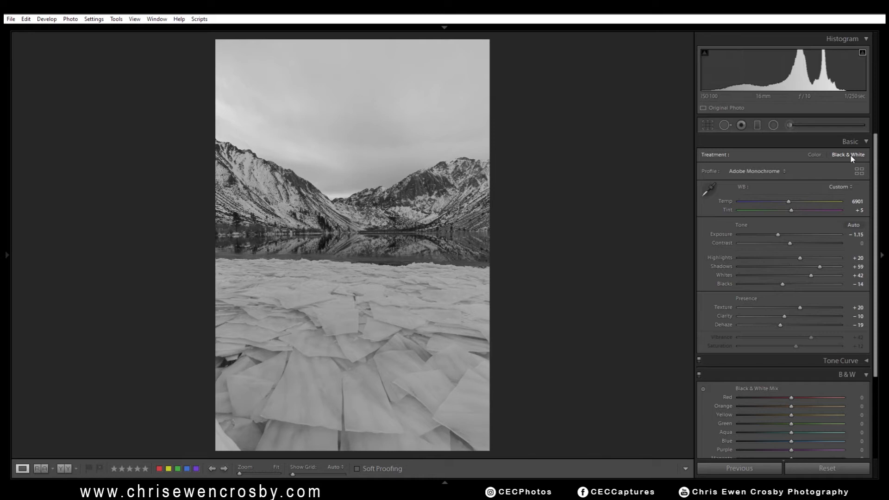
click(815, 156)
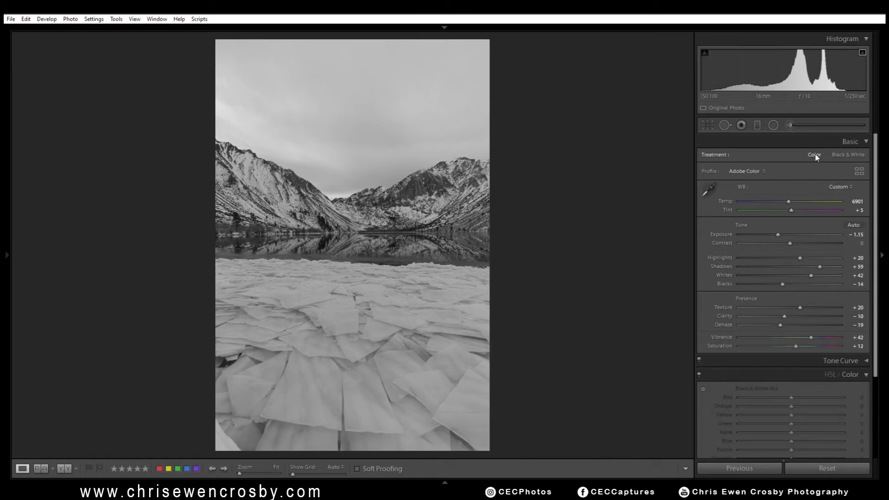
Step: Preview the green saturation at +100 on the ice up close, and set the green saturation to -49
click(862, 142)
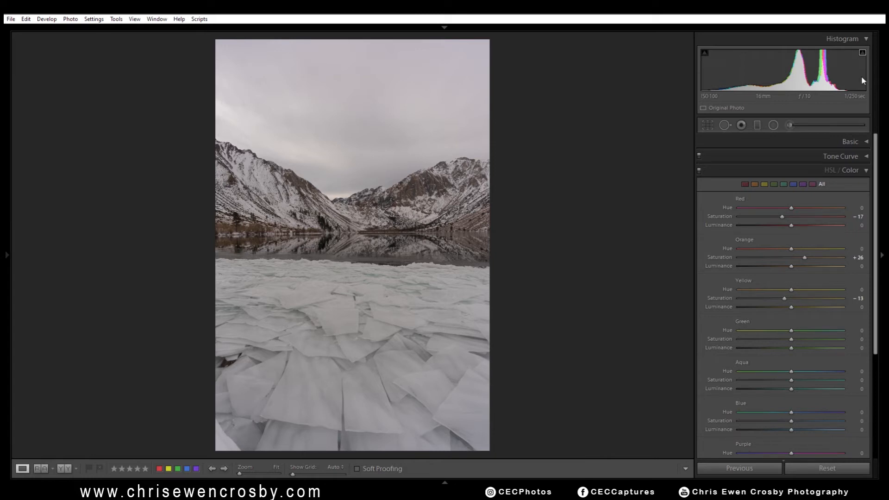
drag(790, 341, 815, 345)
click(361, 276)
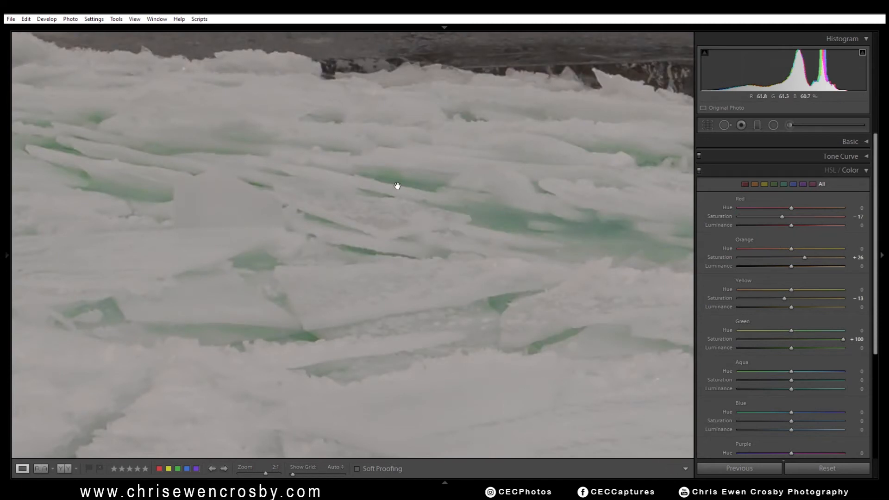
drag(842, 340, 719, 343)
drag(754, 351, 763, 352)
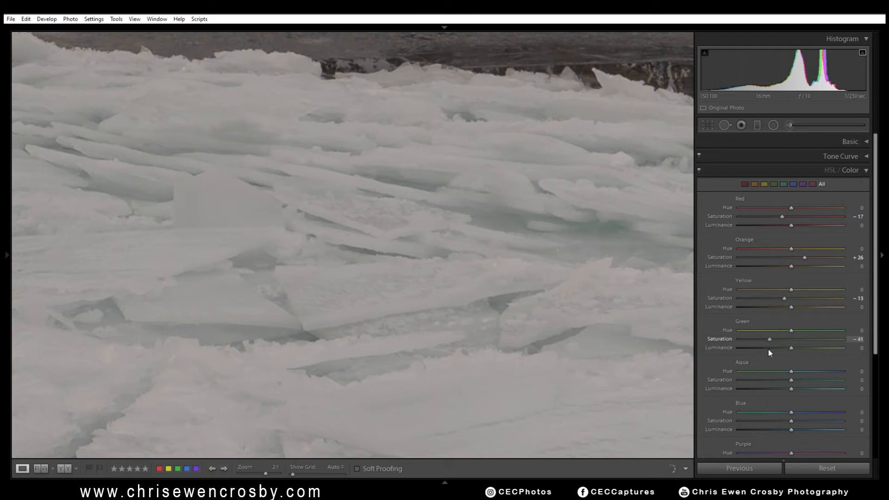
drag(770, 353, 772, 353)
click(573, 291)
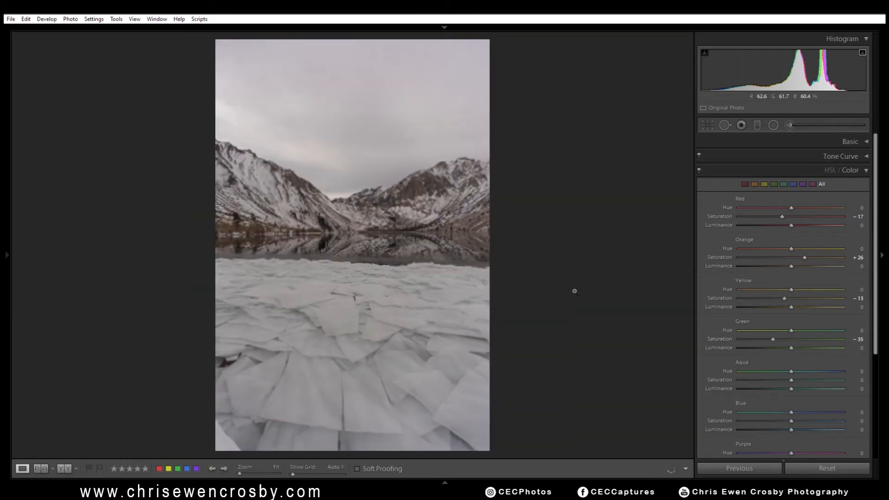
click(358, 273)
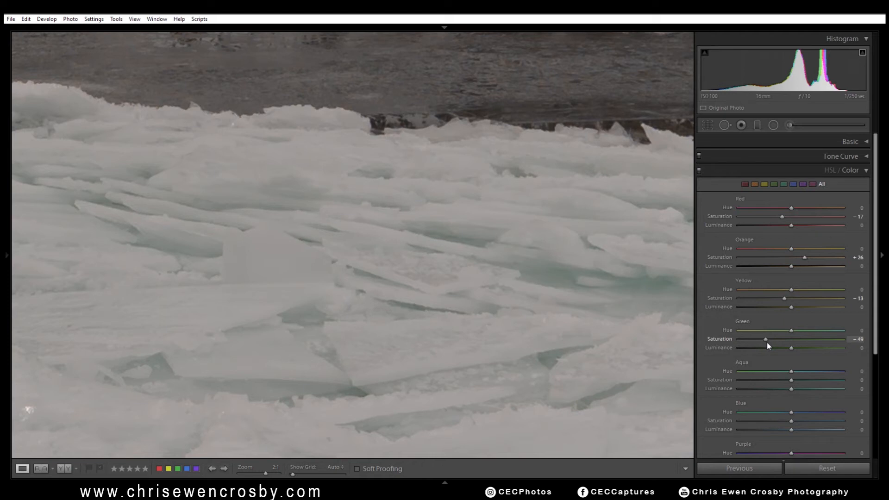
Step: Preview the aqua saturation at its extremes, and set aqua to hue +41 and saturation -30 and the green hue to +39
drag(791, 380, 869, 388)
drag(819, 389, 778, 390)
drag(773, 391, 872, 388)
mouse_move(788, 373)
mouse_down()
mouse_move(812, 372)
mouse_move(786, 383)
mouse_up()
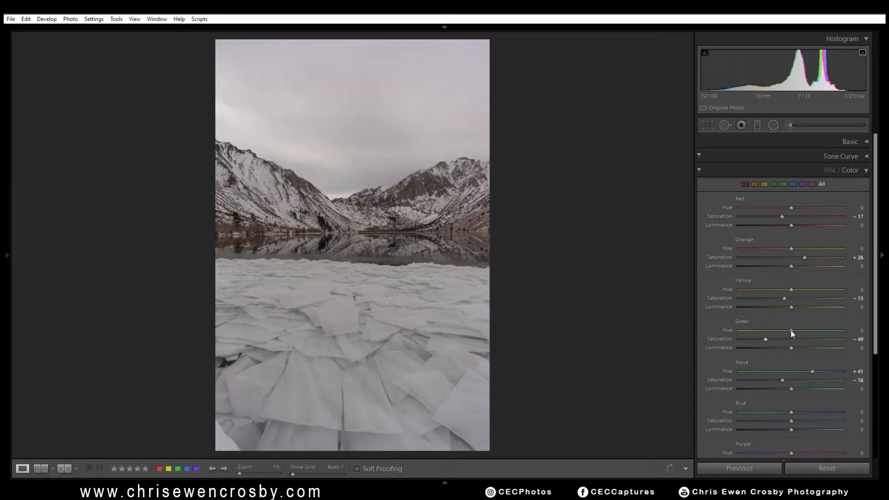
drag(791, 332, 799, 333)
drag(800, 333, 811, 332)
Step: Preview the blue saturation at +100 on the whole photo, and set the blue saturation to -28
drag(790, 421, 843, 421)
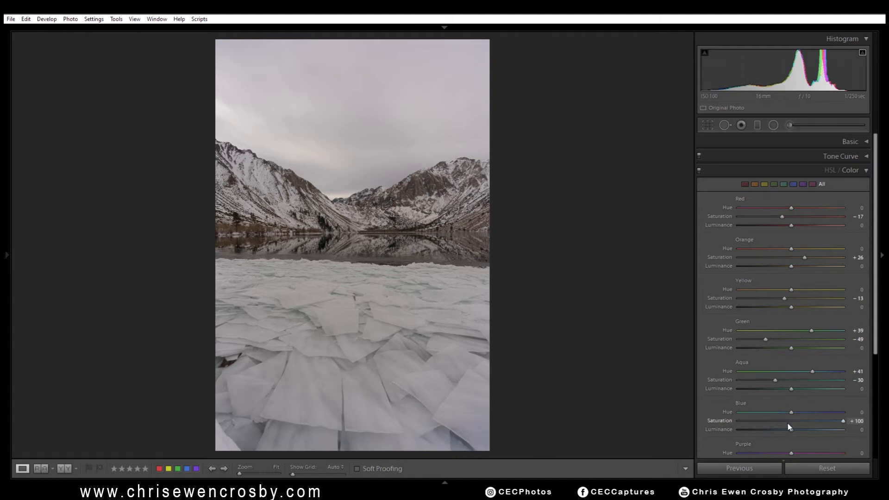
drag(787, 422, 782, 421)
drag(778, 421, 777, 422)
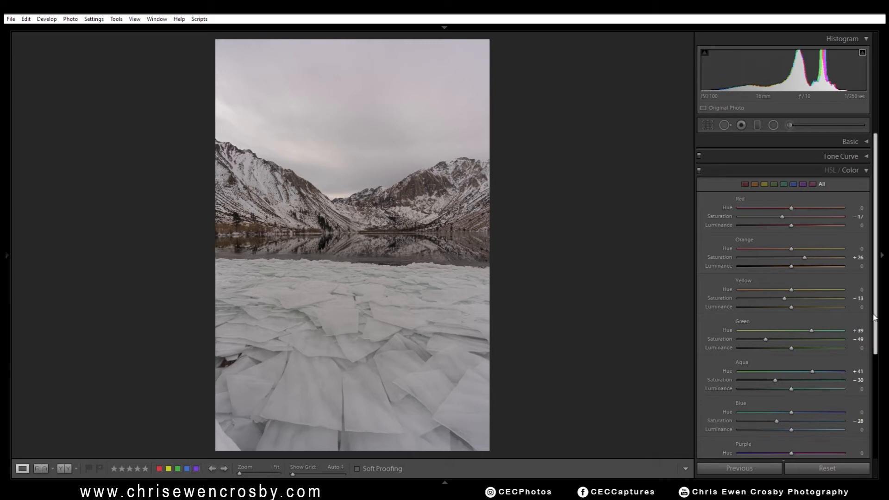
click(875, 337)
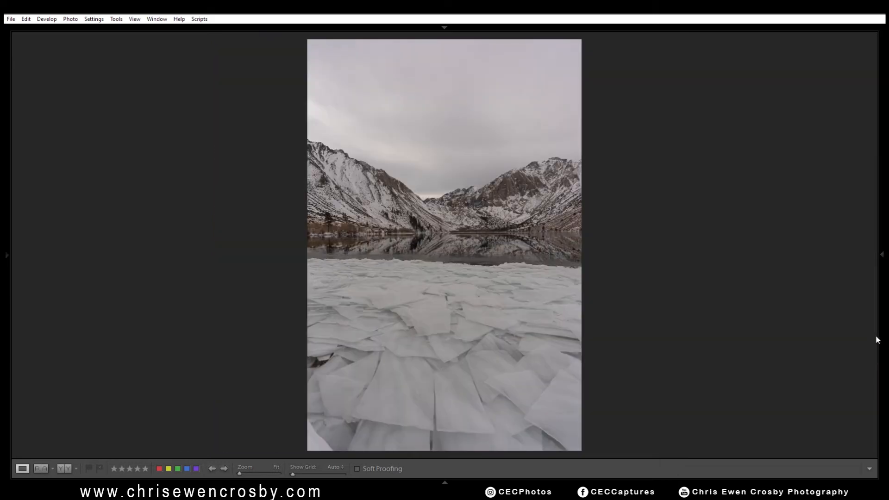
click(881, 336)
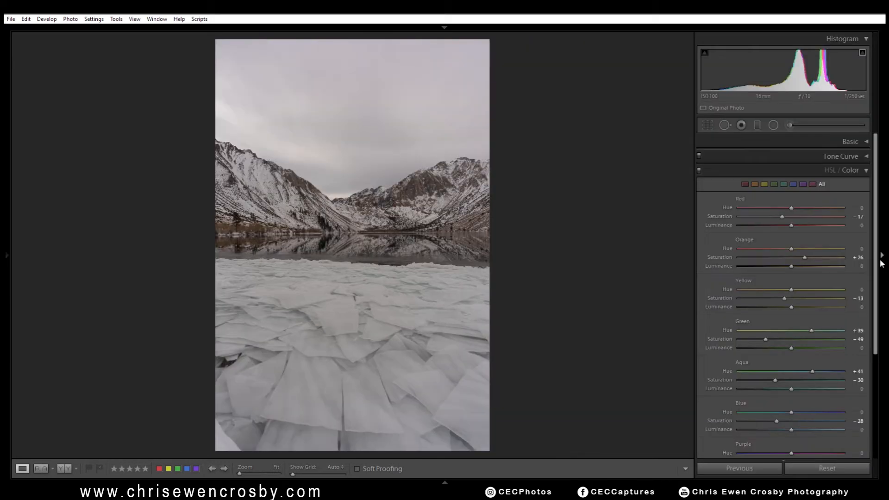
Step: Preview the purple saturation at +100, and set the purple saturation to -22 and the magenta saturation to -16
drag(876, 245, 876, 325)
drag(791, 346, 844, 345)
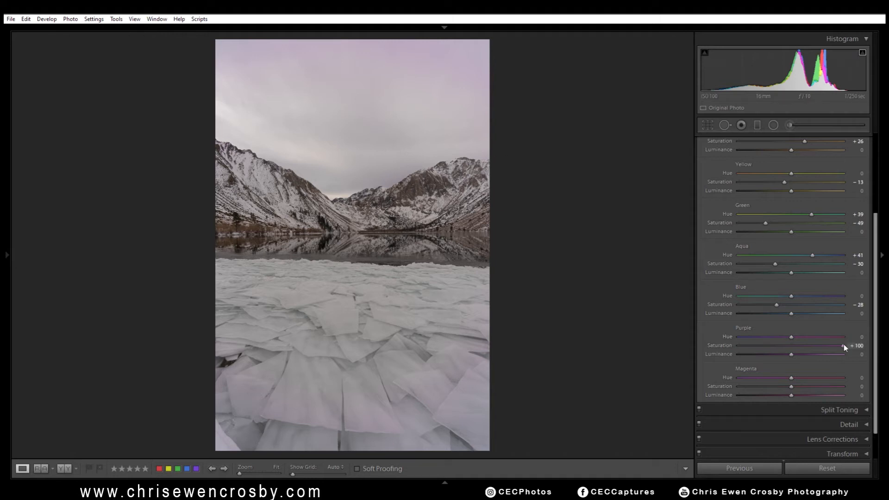
drag(832, 347, 795, 347)
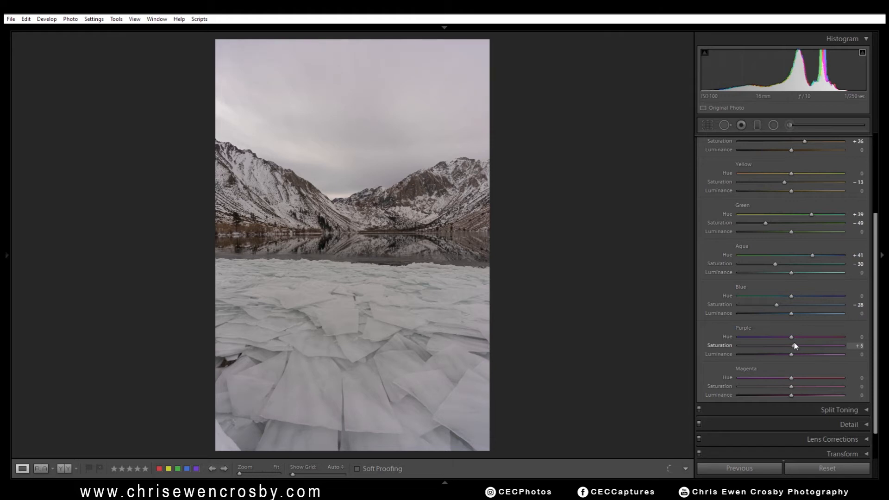
drag(789, 342, 788, 343)
drag(787, 348, 779, 349)
drag(876, 282, 874, 194)
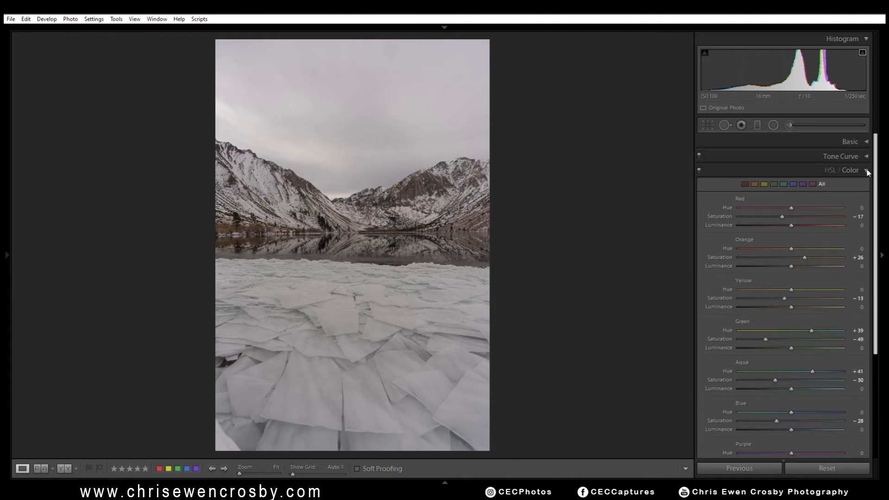
click(867, 171)
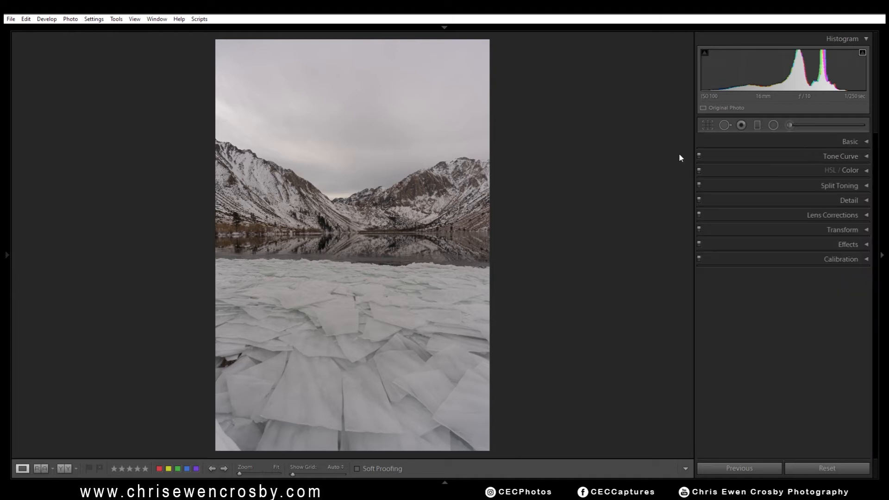
Step: Cool the white balance slightly by lowering the temperature to 6601 in the Basic adjustments
click(858, 141)
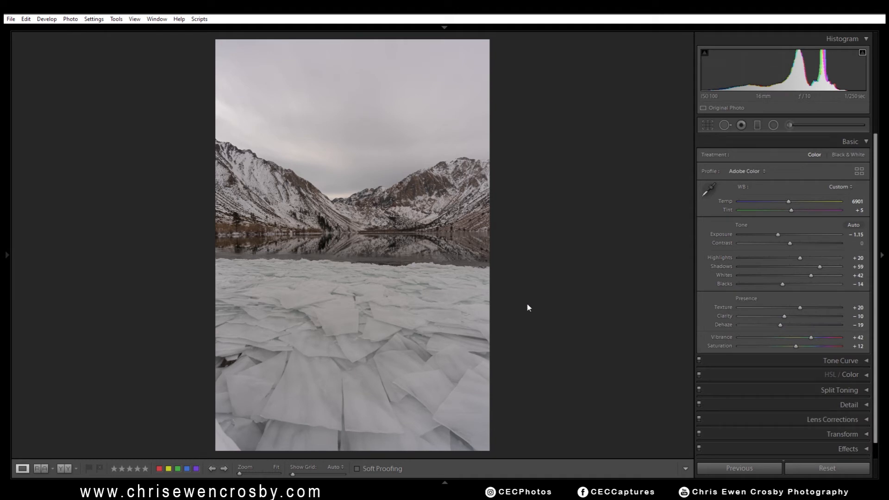
click(856, 200)
key(Down)
key(Down)
key(Down)
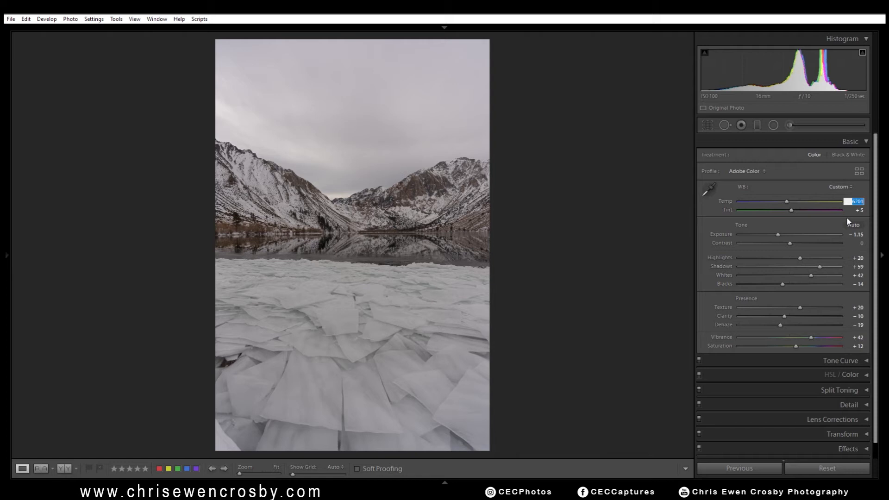
key(Down)
key(Down)
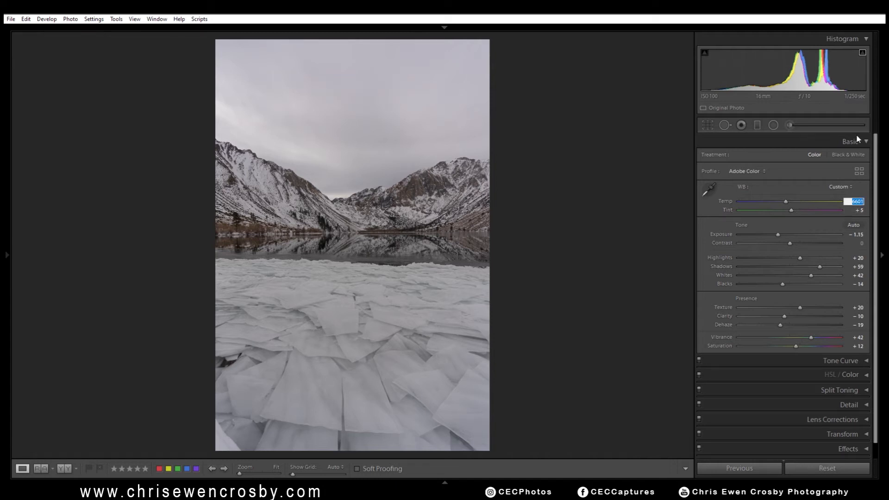
click(809, 145)
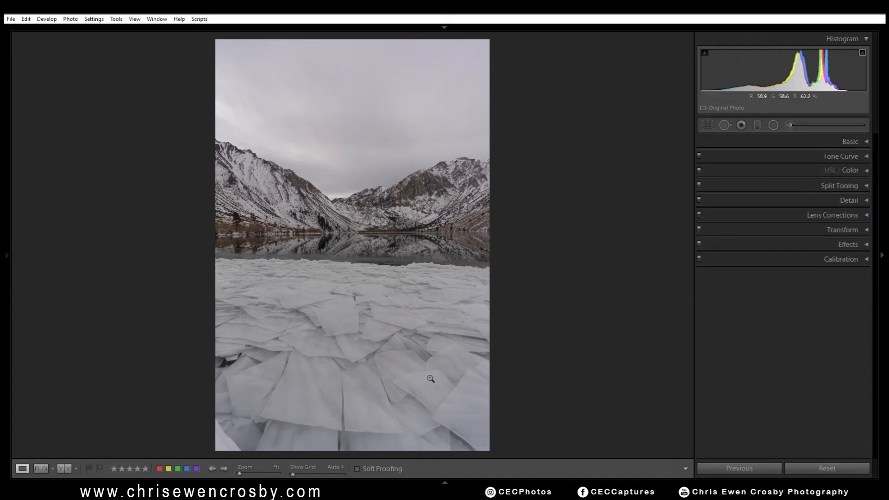
Step: Reduce the blue saturation further to -49 in the HSL / Color adjustments
click(848, 170)
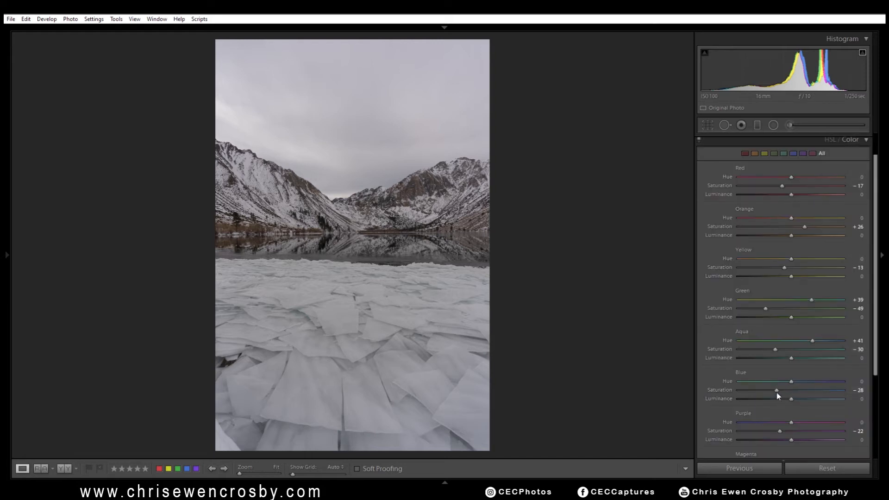
drag(770, 392, 767, 394)
click(866, 139)
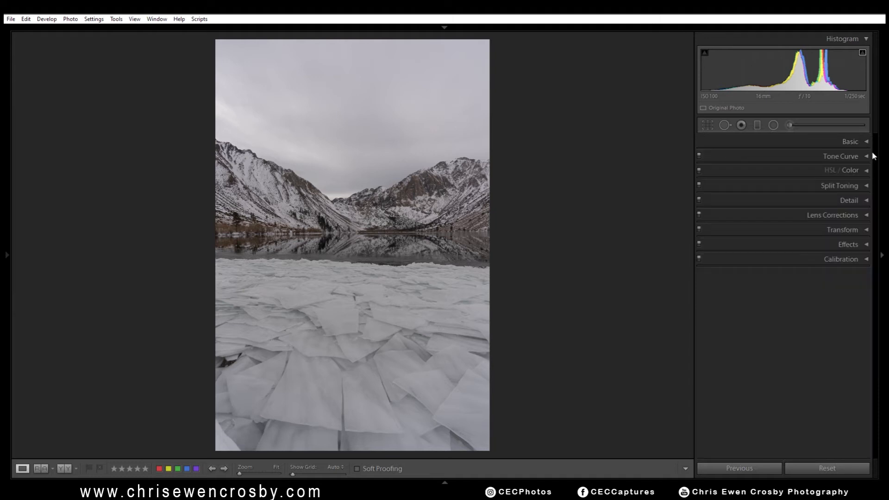
Step: Preview the split toning shadows at saturation 100, and set them to hue 235 and saturation 8 with a balance of +92
click(849, 186)
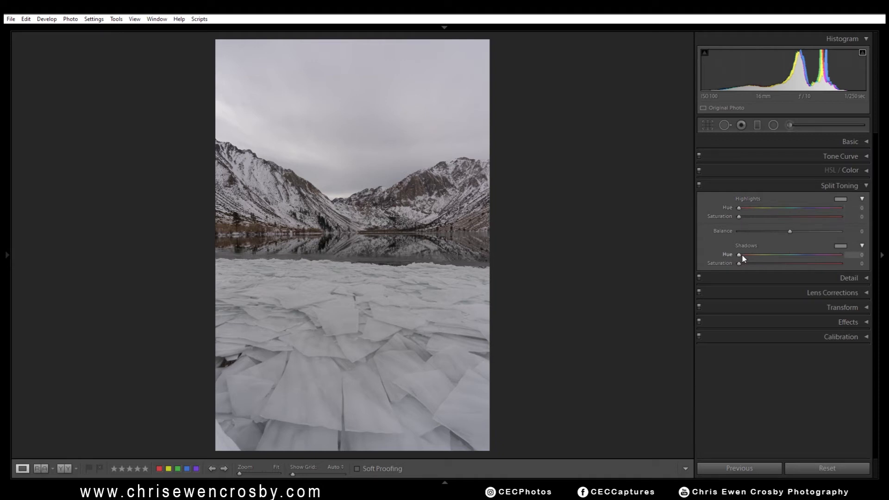
drag(740, 254, 798, 255)
drag(739, 262, 837, 232)
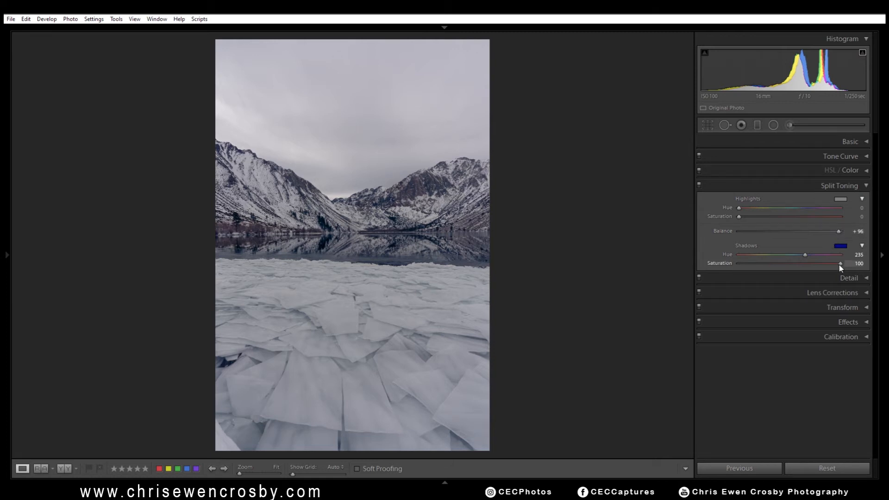
drag(840, 267, 746, 267)
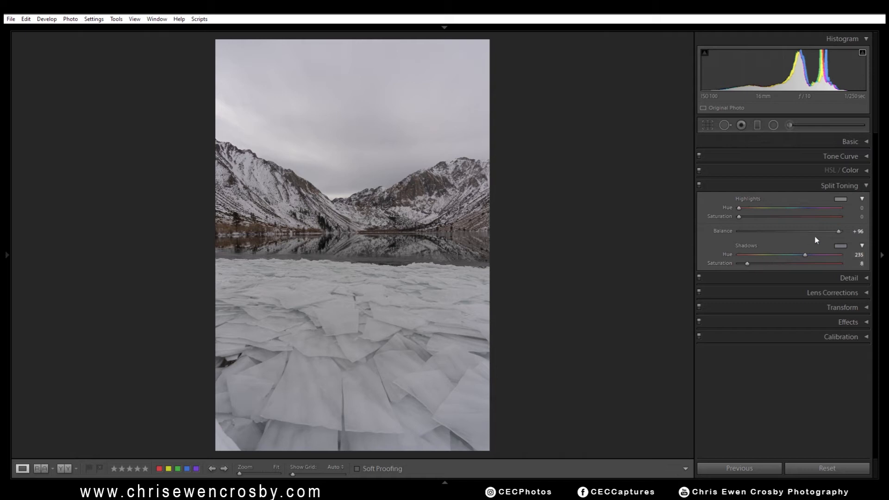
click(796, 231)
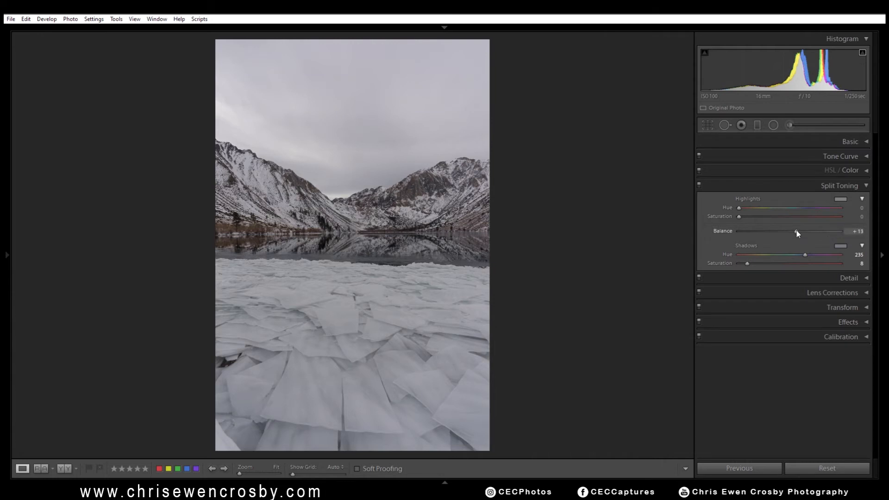
drag(825, 231, 836, 232)
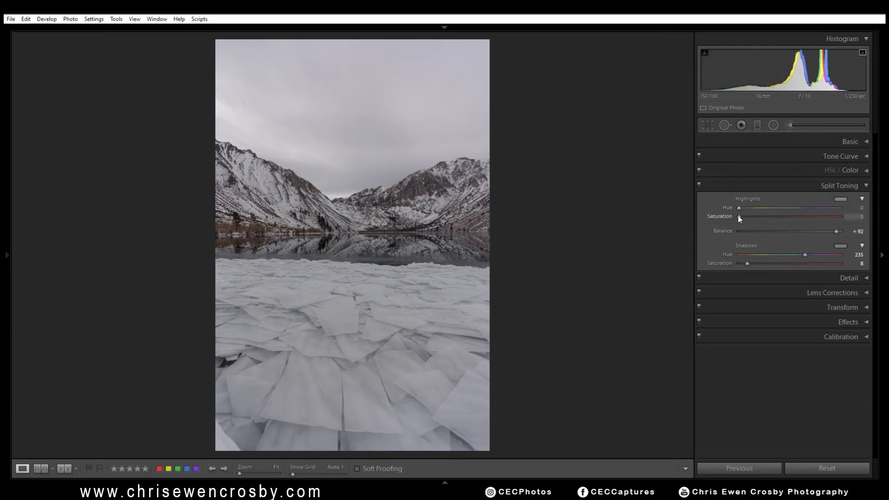
Step: Set the split toning highlights to hue 220 and saturation 2, and compare the photo with split toning off and on
drag(741, 211, 803, 219)
mouse_move(739, 208)
mouse_down()
mouse_move(801, 215)
mouse_move(742, 216)
mouse_up()
click(699, 185)
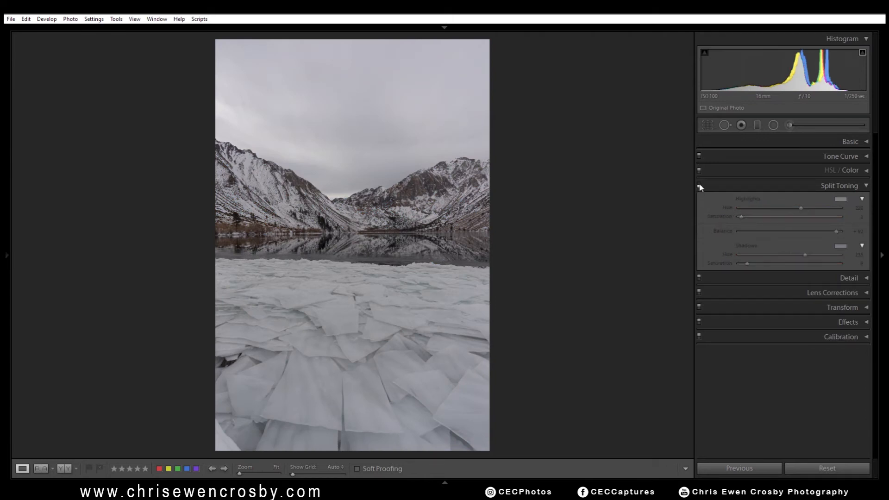
click(699, 185)
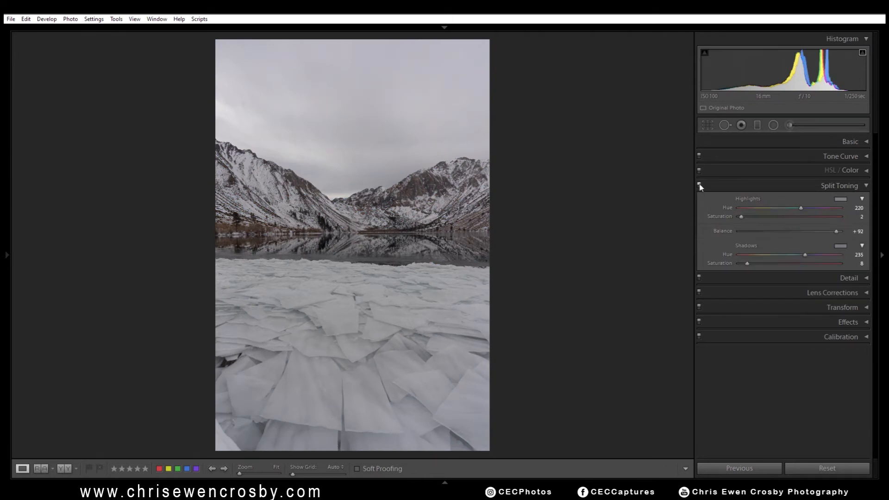
click(699, 185)
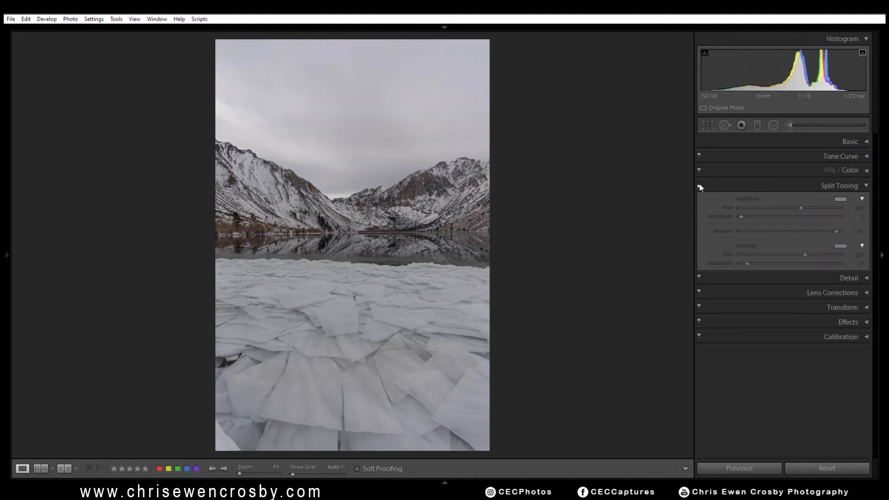
click(700, 185)
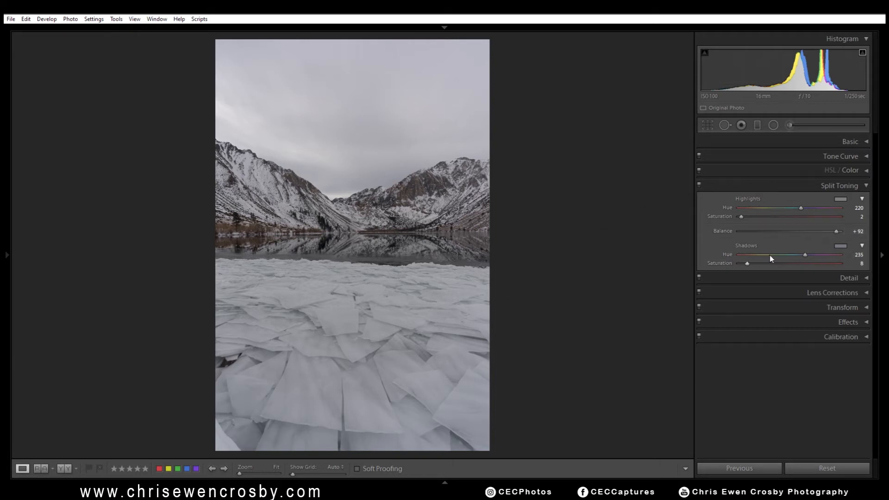
Step: Try split toning with both saturations at 100 and the highlights hue at 0, sweeping the balance between -100 and +100
drag(746, 263, 843, 263)
drag(741, 216, 836, 232)
drag(800, 207, 735, 207)
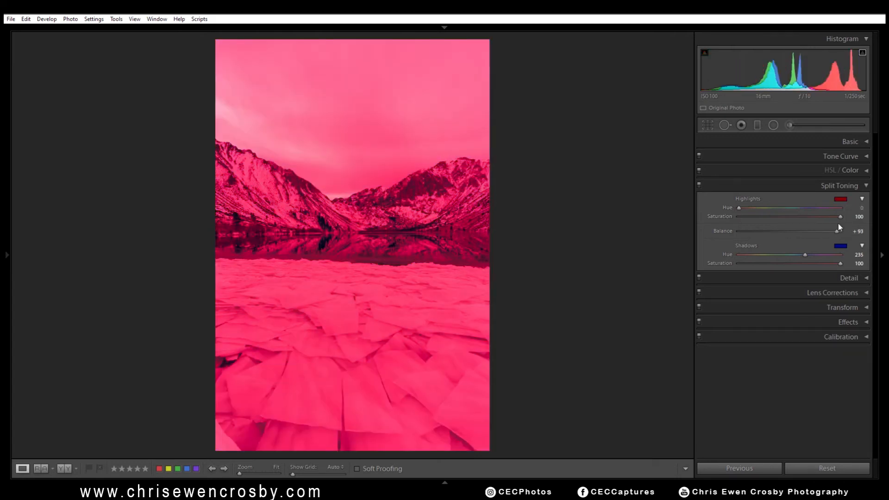
drag(836, 232, 711, 230)
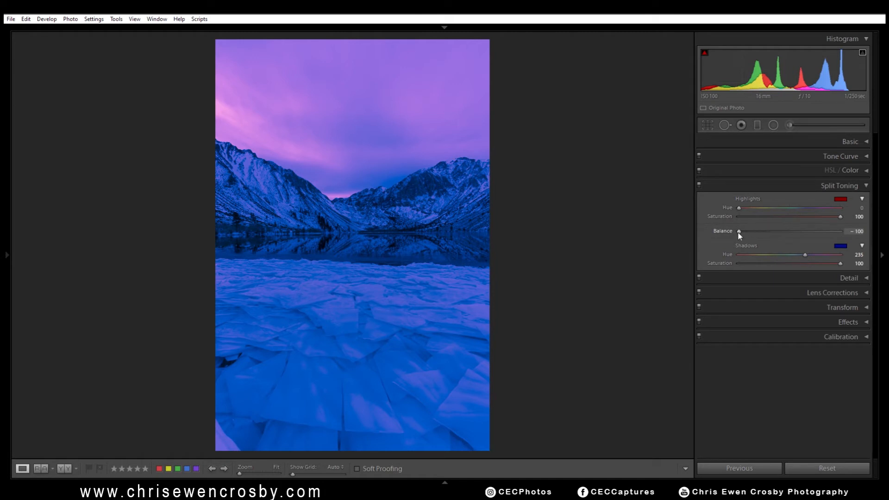
mouse_move(739, 234)
mouse_down()
mouse_move(754, 233)
mouse_move(741, 232)
mouse_up()
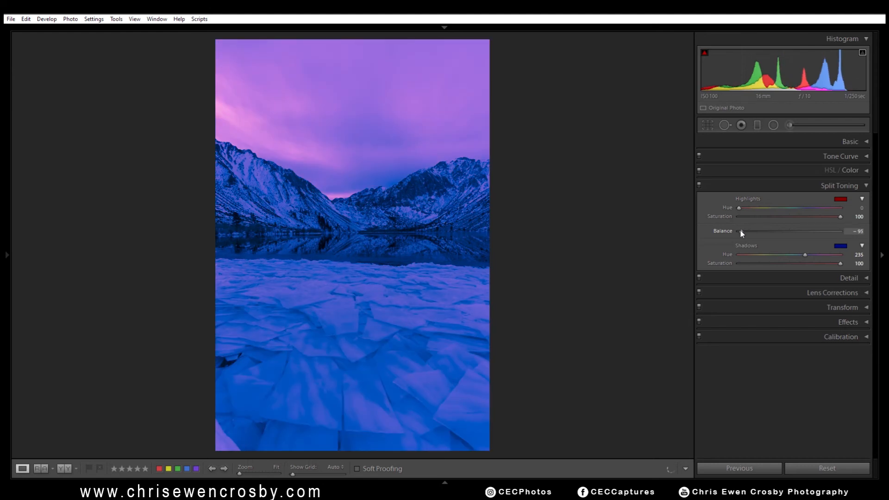
drag(740, 231, 854, 226)
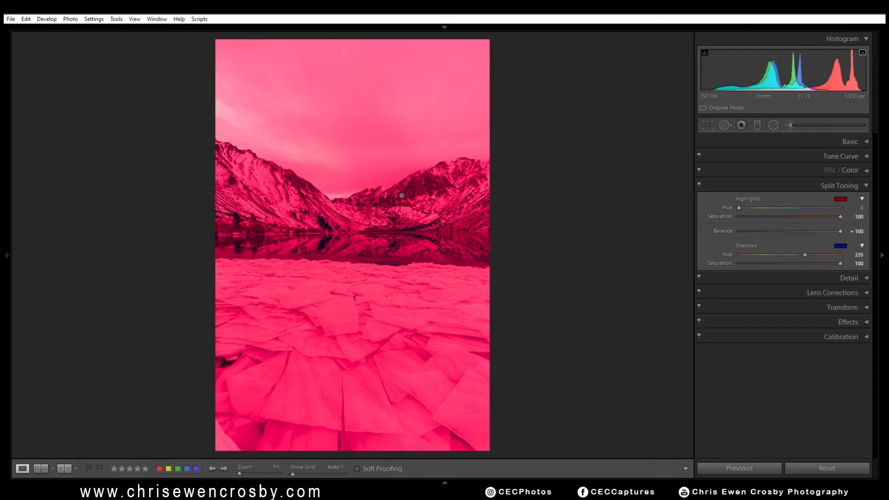
Step: Return the photo to the earliest Enable Split Toning state in the edit history, with split toning turned off
click(5, 266)
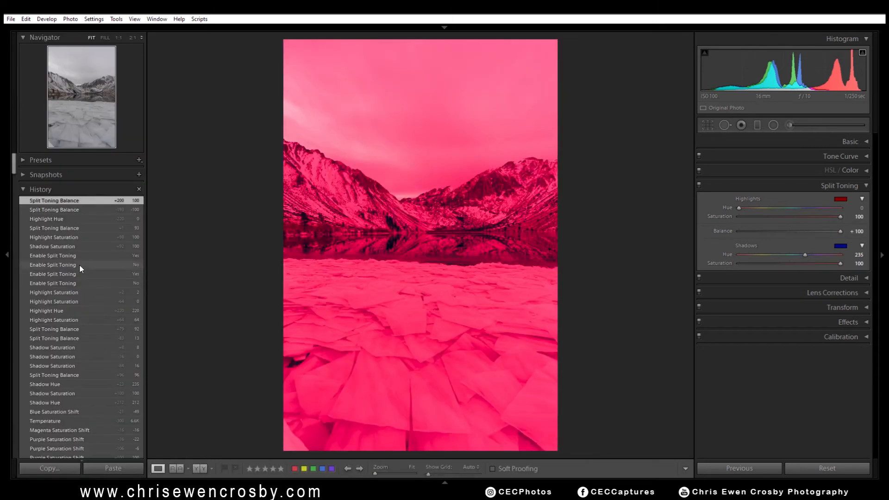
click(79, 283)
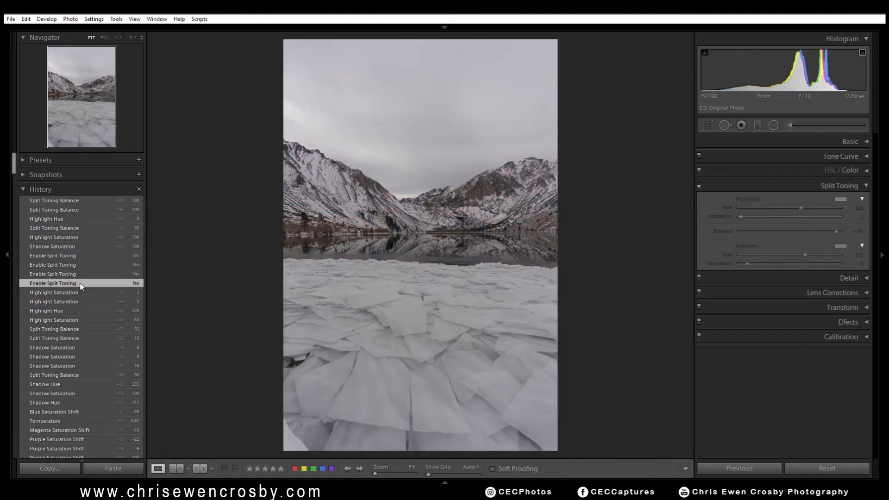
Step: Compare the photo with split toning on and off, leaving split toning enabled
click(699, 185)
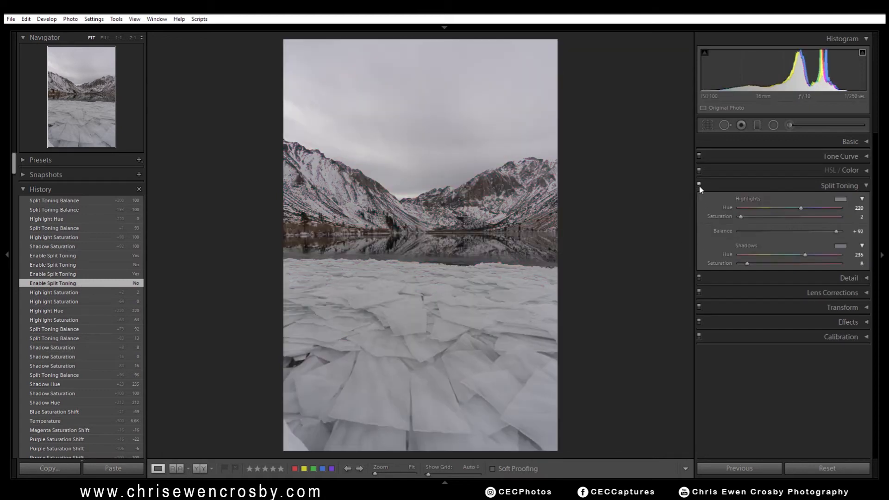
click(699, 186)
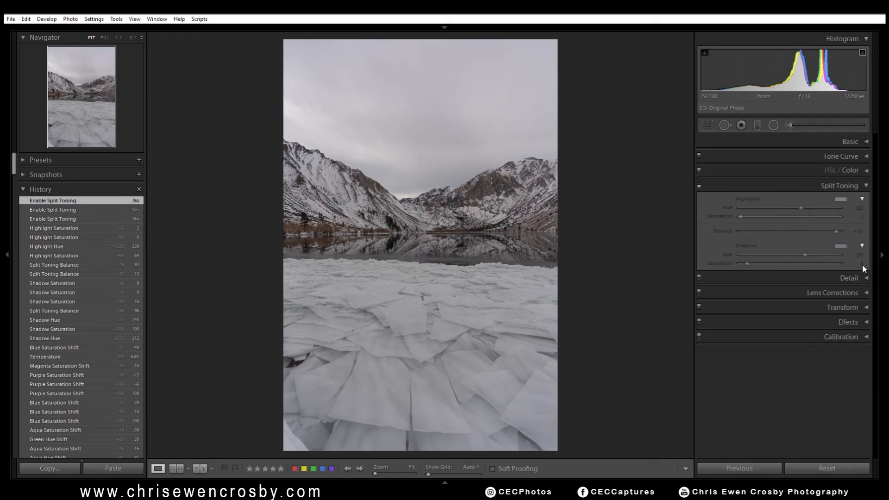
click(747, 264)
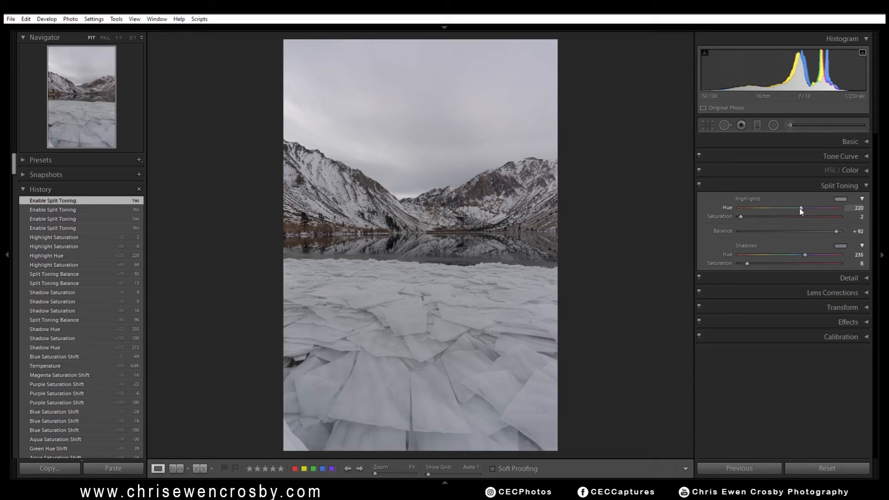
Step: Set the split toning highlights to hue 50 and saturation 3, and compare the photo with split toning off and on
drag(800, 210, 756, 211)
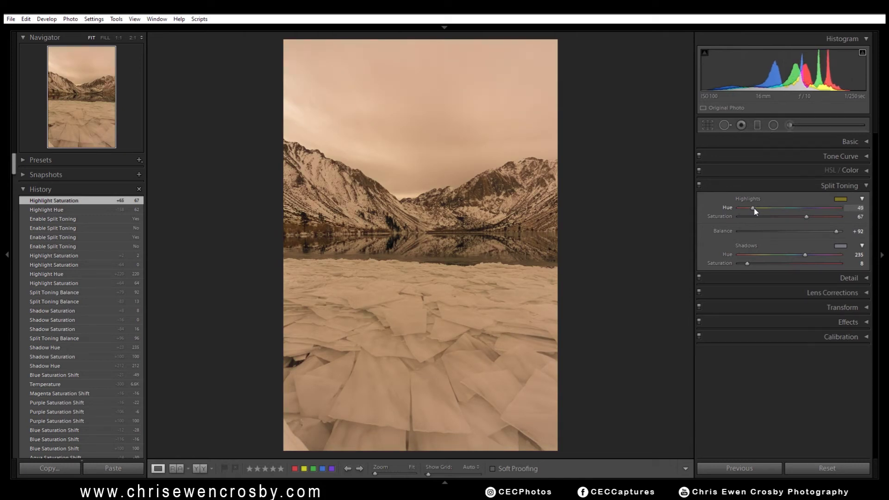
drag(754, 209, 755, 211)
drag(806, 216, 743, 222)
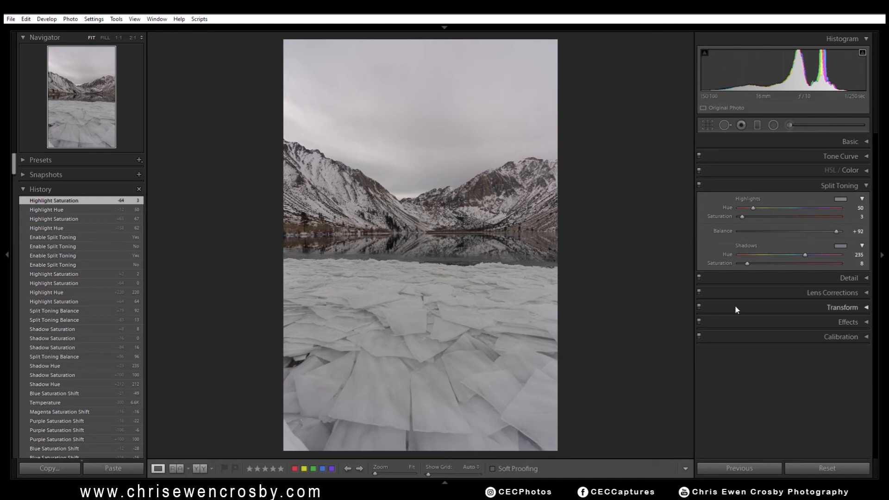
click(699, 185)
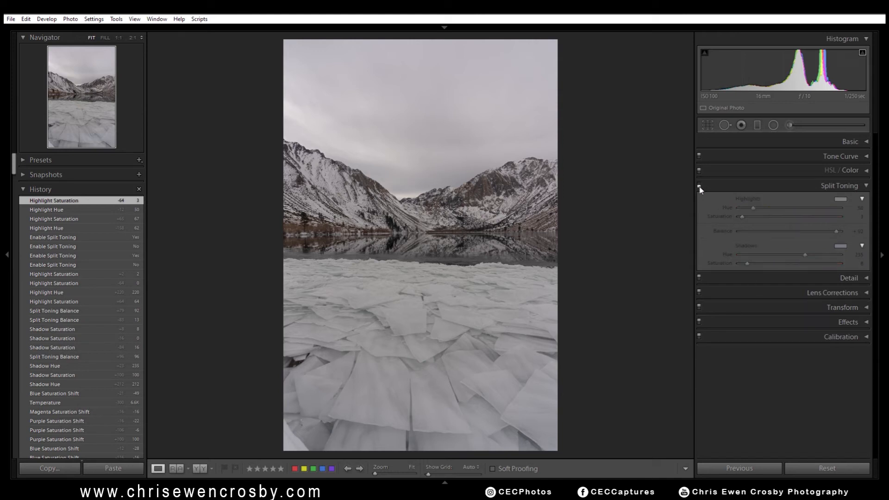
click(699, 186)
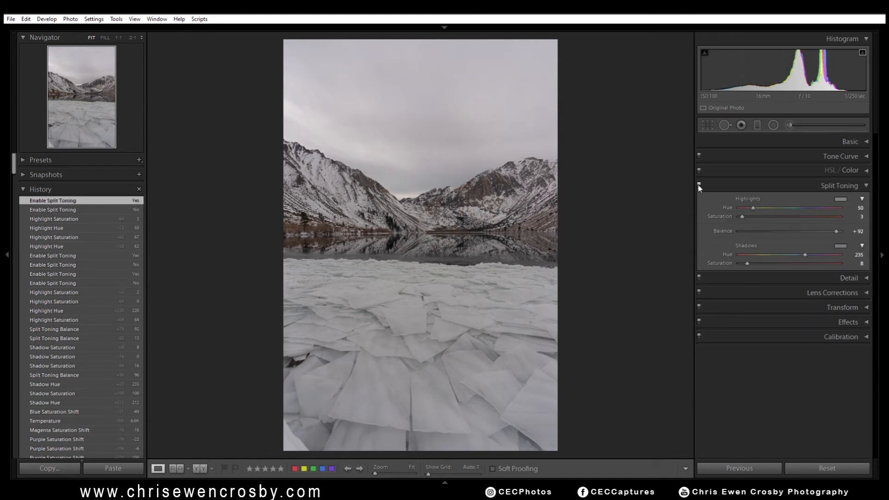
Step: Try the split toning shadows at saturation 100, and undo the change
drag(747, 263, 851, 261)
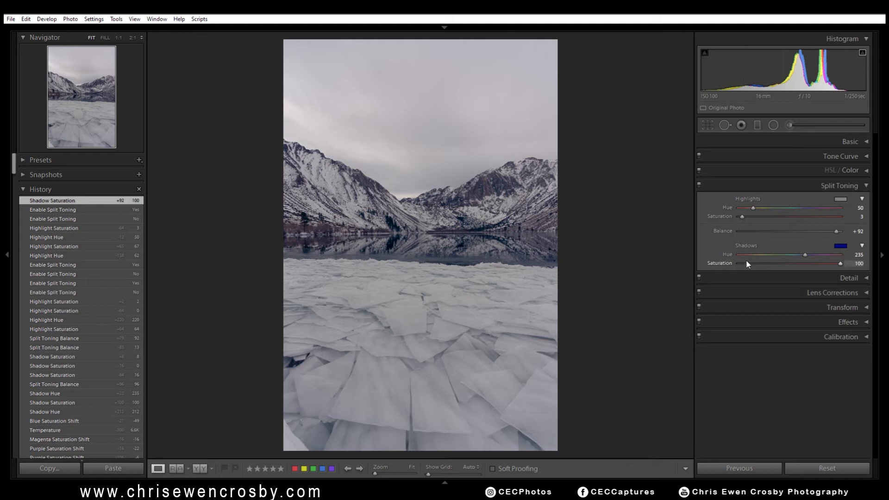
key(ctrl+z)
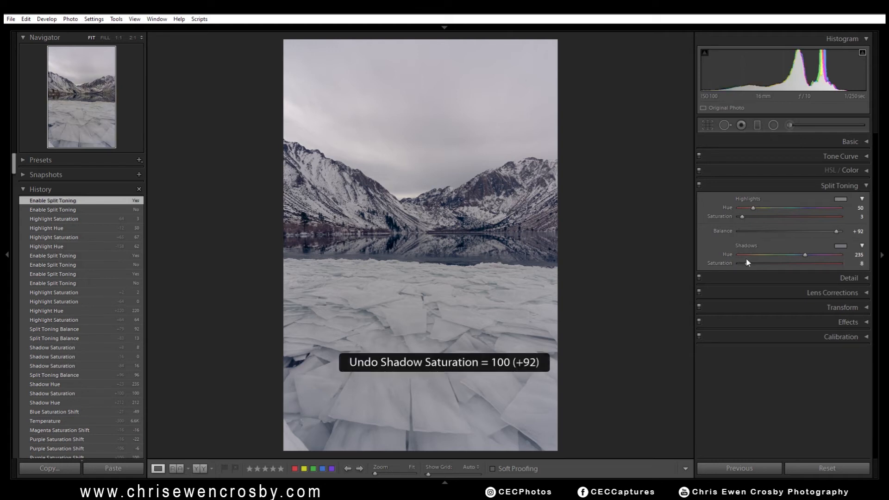
click(840, 188)
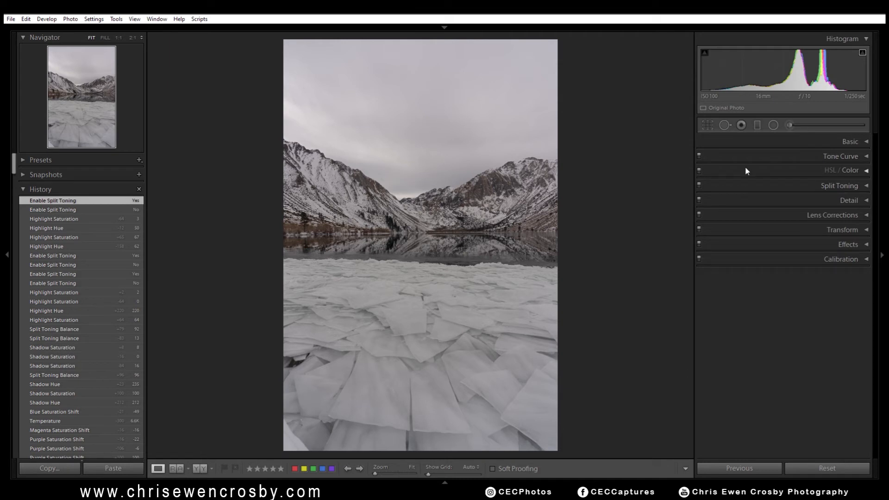
Step: Add a graduated filter over the sky and mountains, narrowing its transition to run from the lower sky to the lake's far shore
click(758, 128)
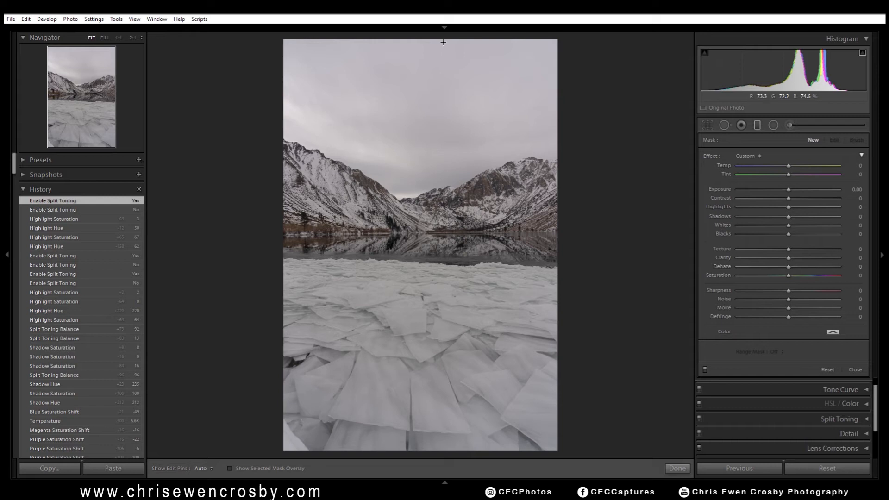
drag(443, 42, 439, 260)
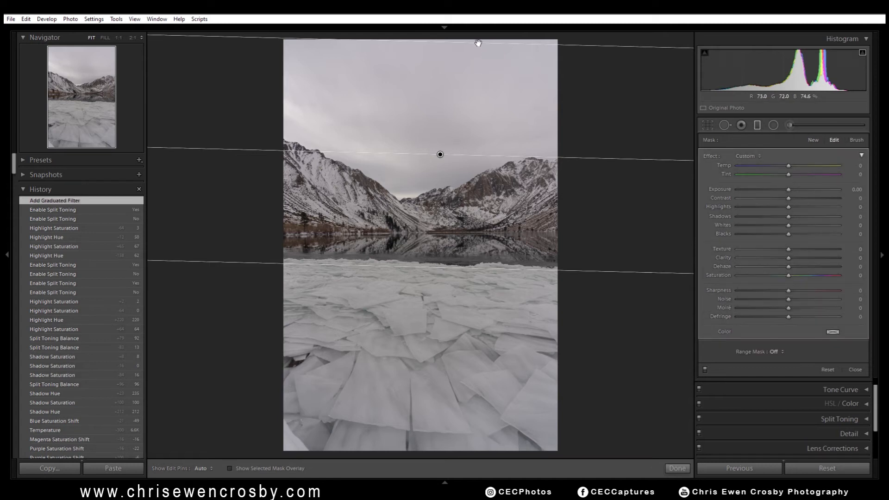
drag(476, 40, 464, 135)
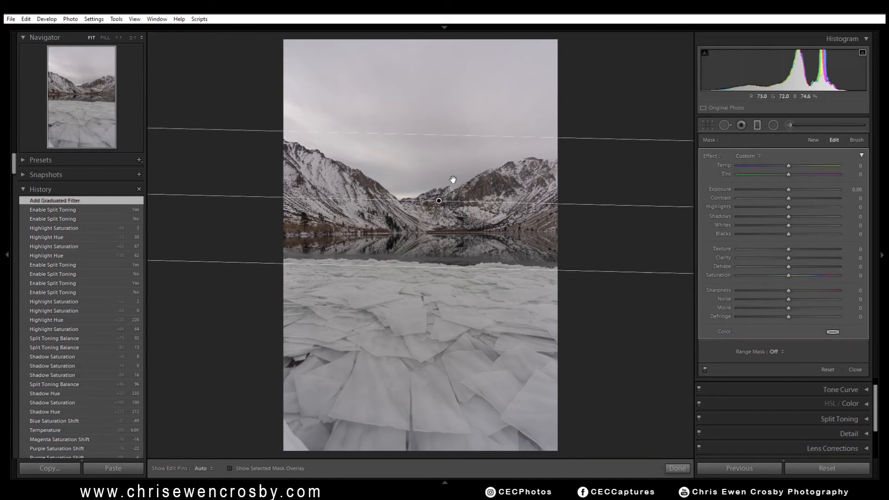
drag(440, 264, 443, 241)
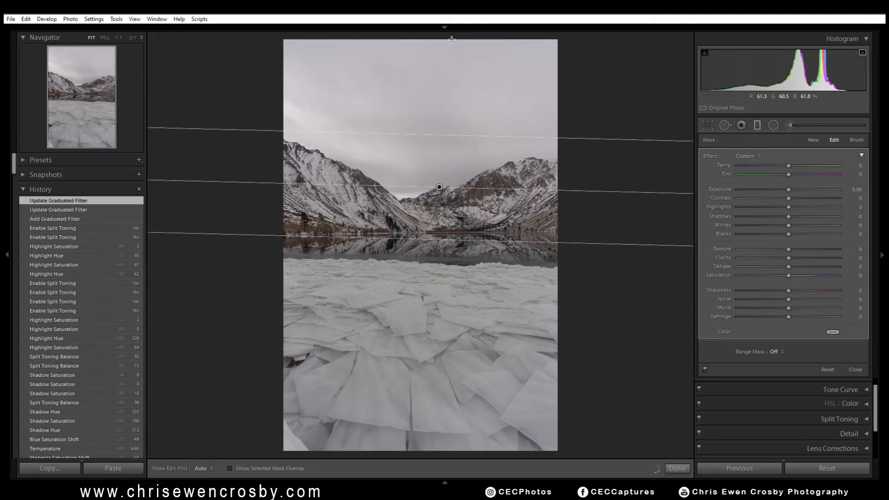
click(431, 162)
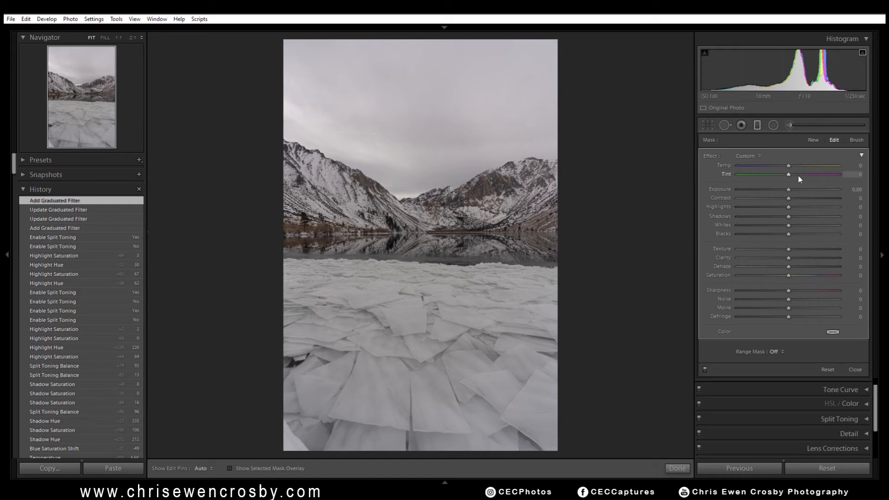
Step: Set the graduated filter's exposure to -1.21, and widen its transition upward into the sky and downward over the water
drag(788, 190, 774, 191)
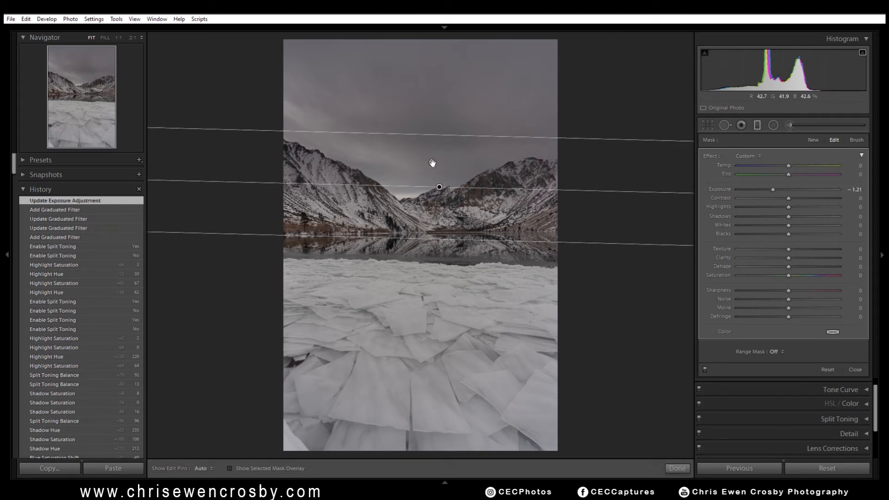
drag(436, 135, 450, 93)
drag(432, 238, 432, 250)
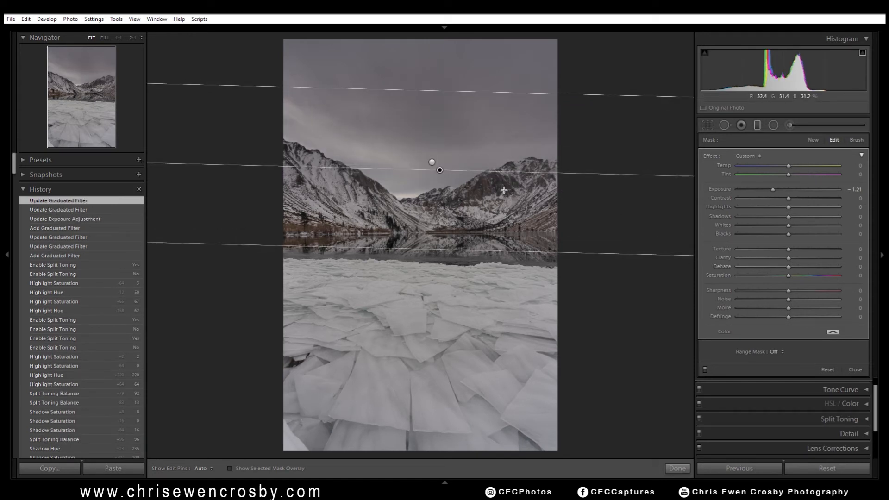
Step: Apply a luminance range mask to the graduated filter with a range of 43/100, and close the filter settings
click(774, 351)
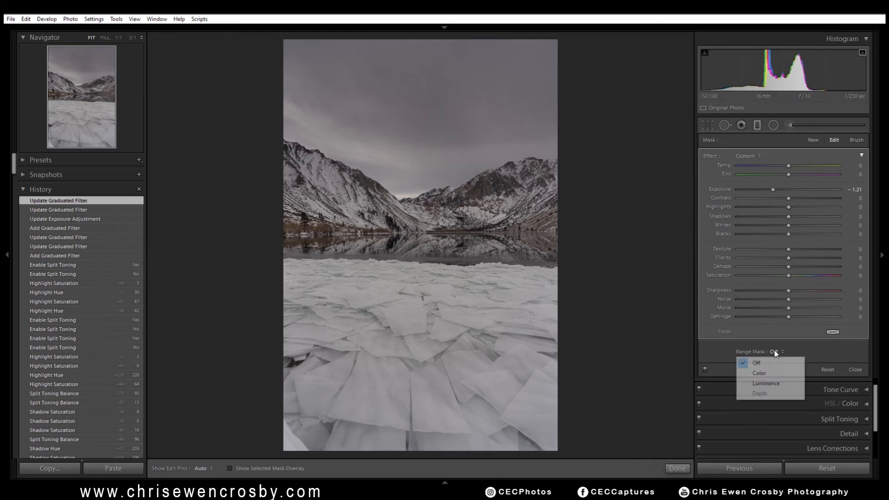
click(778, 384)
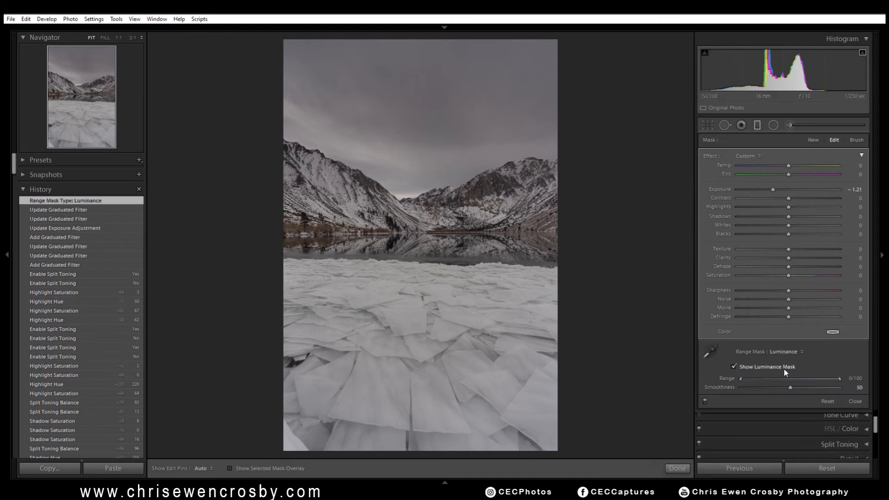
drag(741, 379, 776, 379)
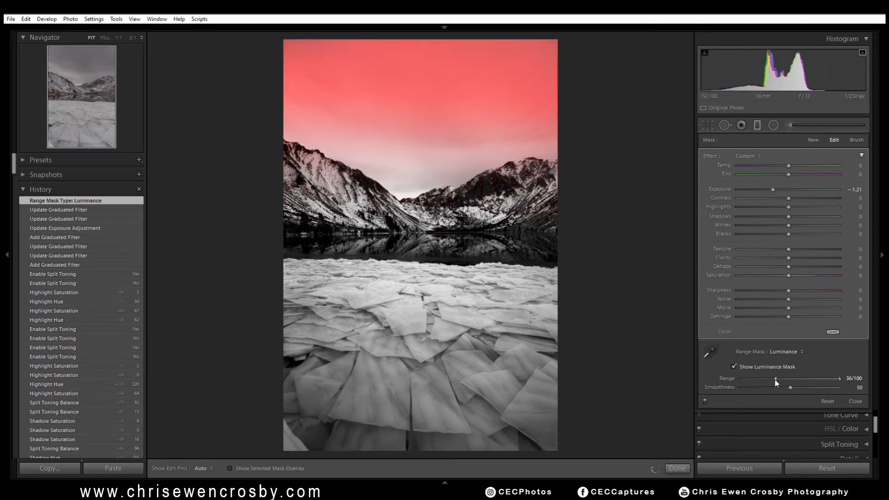
drag(777, 380, 782, 379)
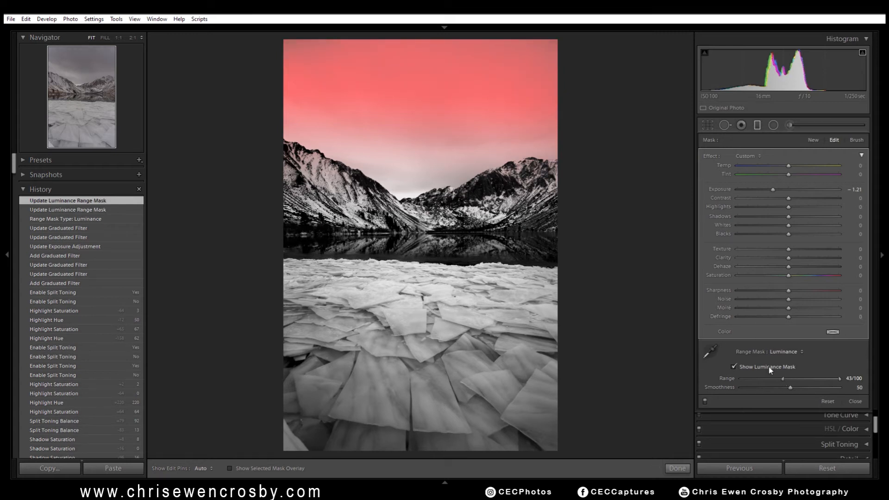
click(858, 404)
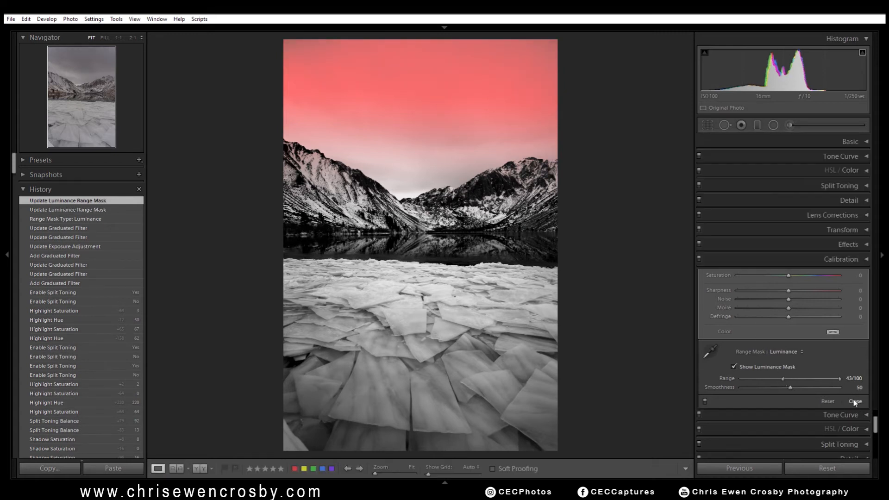
Step: Reopen the graduated filters and delete the stray filter that has no adjustments
click(757, 125)
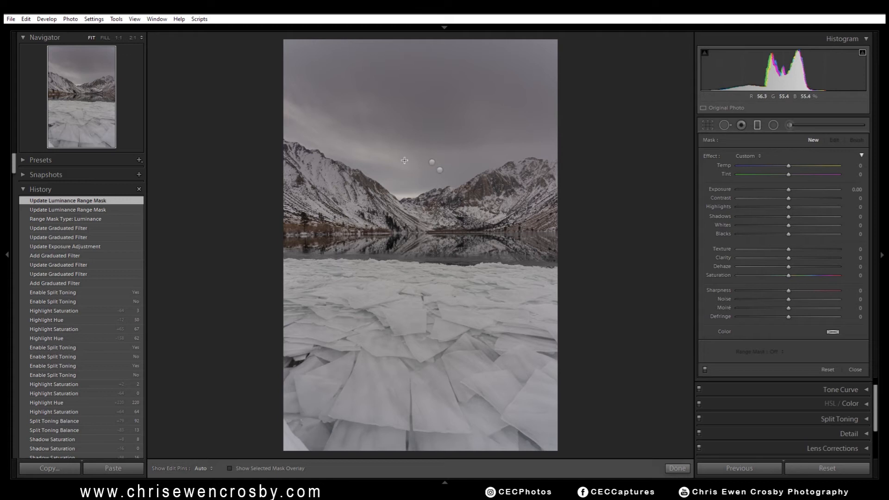
click(439, 168)
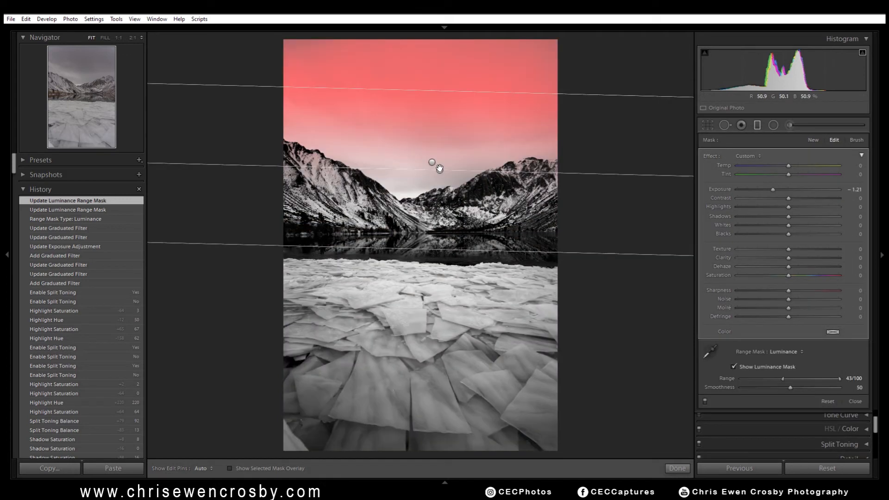
click(431, 163)
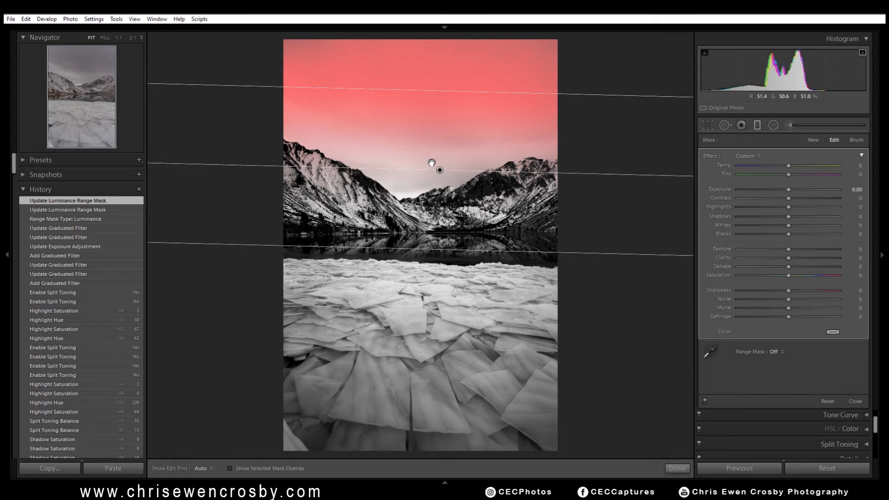
key(Delete)
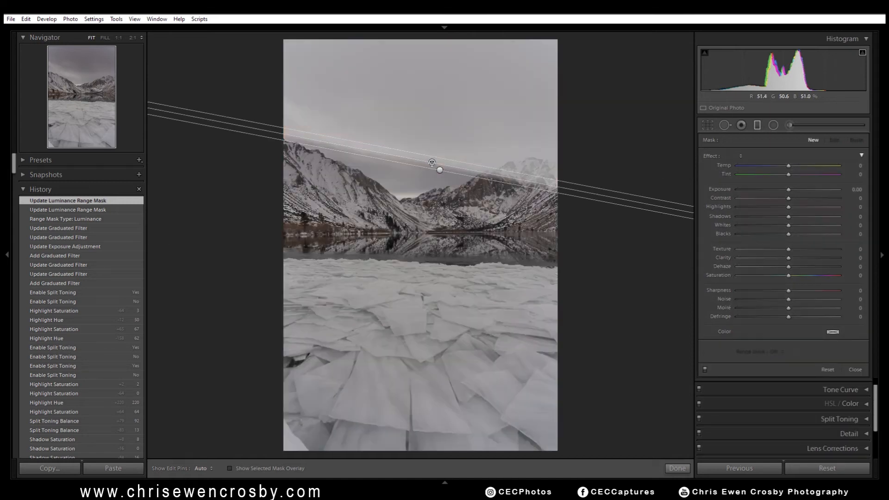
Step: Set the remaining graduated filter's luminance range to 58/100, and hide the luminance mask
click(440, 171)
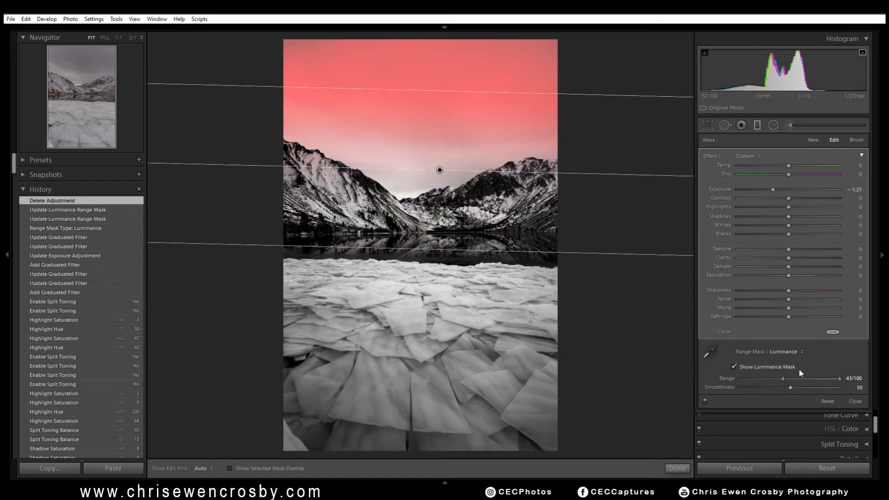
drag(784, 377, 798, 379)
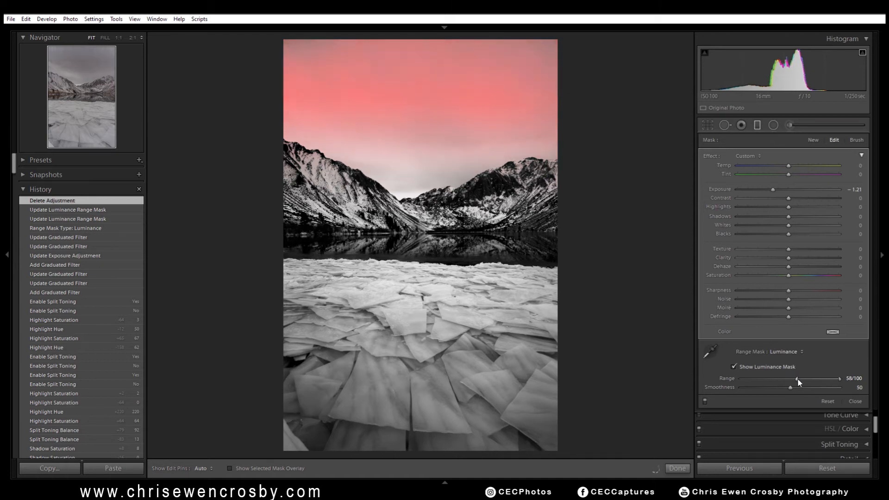
click(755, 367)
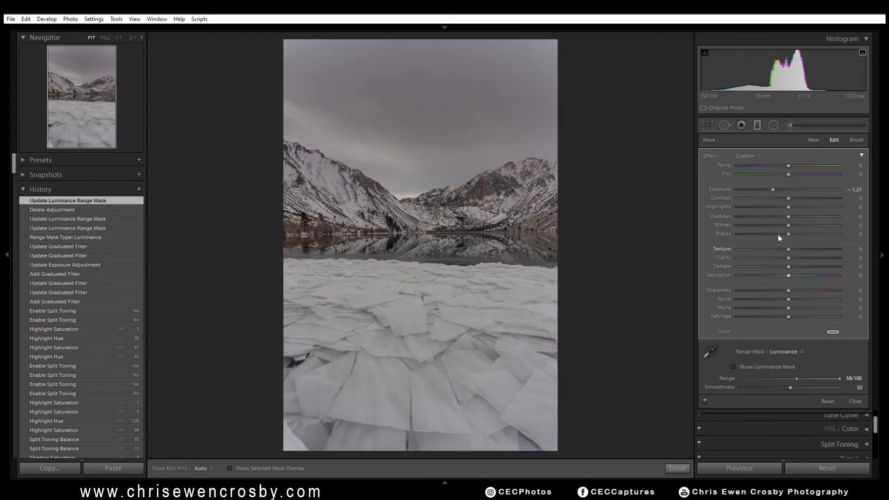
Step: Set the graduated filter's exposure to -0.49, shadows to -57 and blacks to -51, and slightly adjust the filter's angle on the photo
drag(774, 190, 783, 190)
double_click(782, 189)
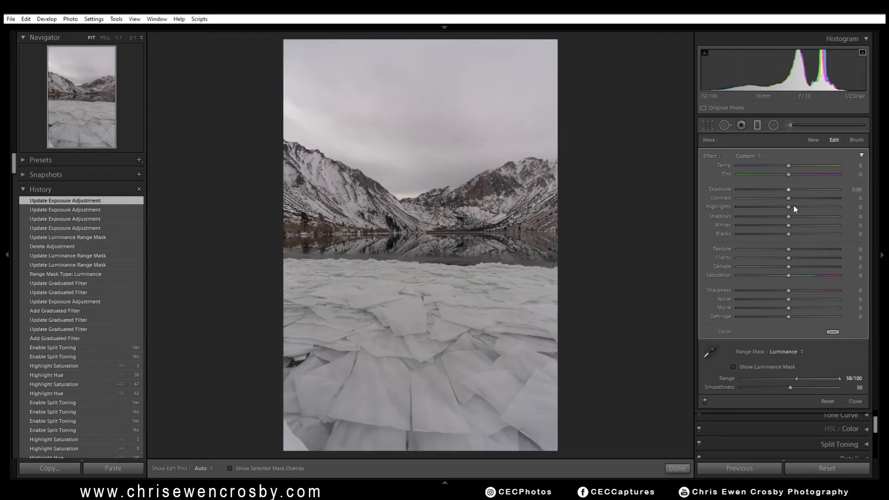
mouse_move(764, 218)
mouse_down()
mouse_move(742, 218)
mouse_move(790, 223)
mouse_move(758, 218)
mouse_move(776, 236)
mouse_move(762, 232)
mouse_up()
drag(787, 190, 781, 191)
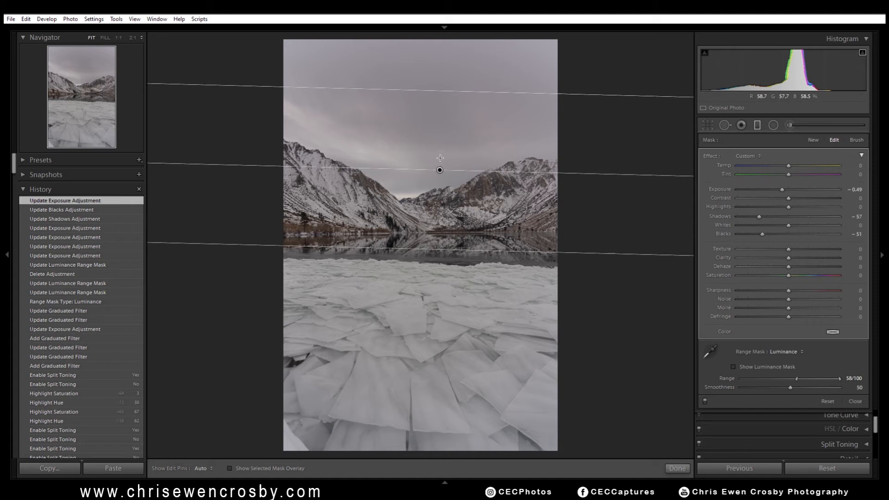
drag(452, 168, 456, 172)
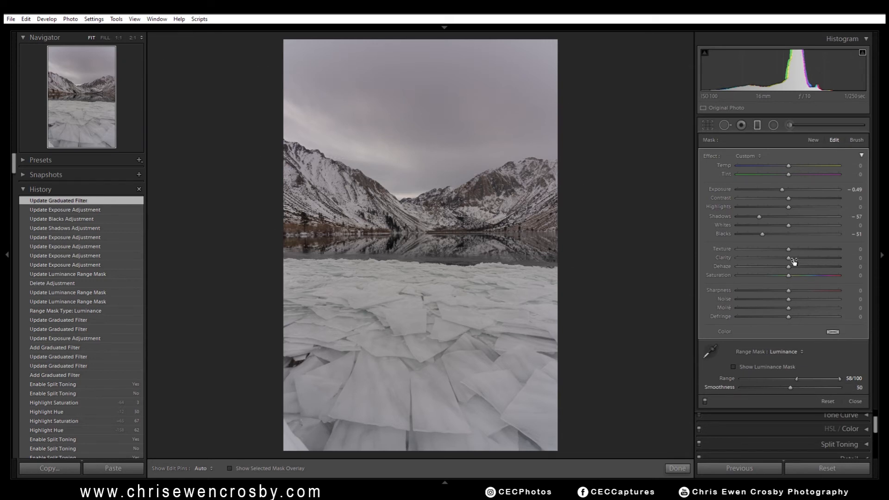
Step: Raise the graduated filter's exposure to -0.29, and switch the graduated filter off to compare the photo without it
click(853, 190)
key(Up)
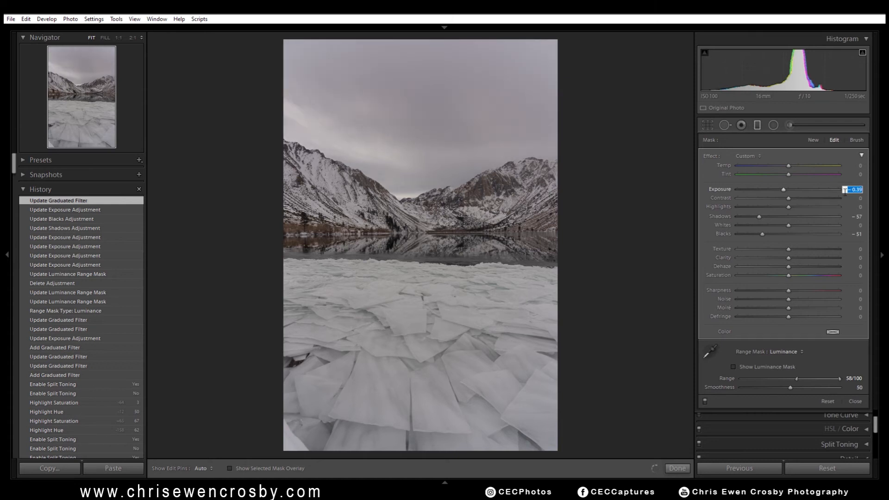
key(Up)
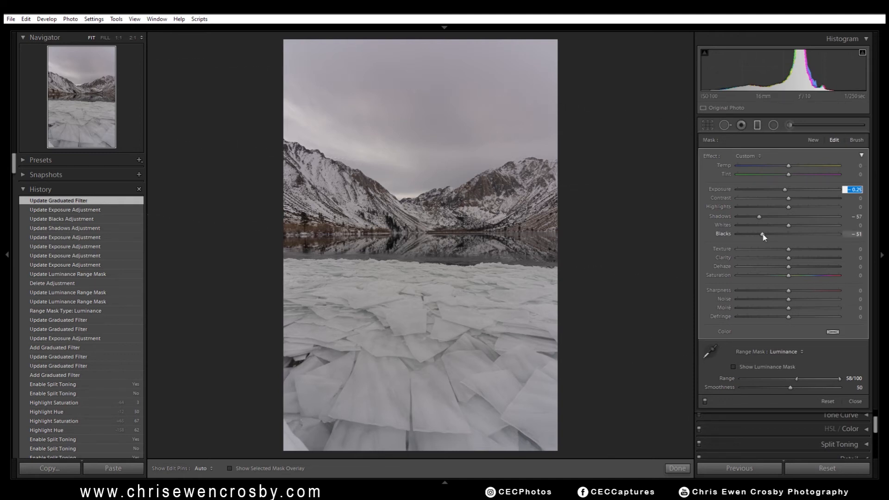
click(705, 401)
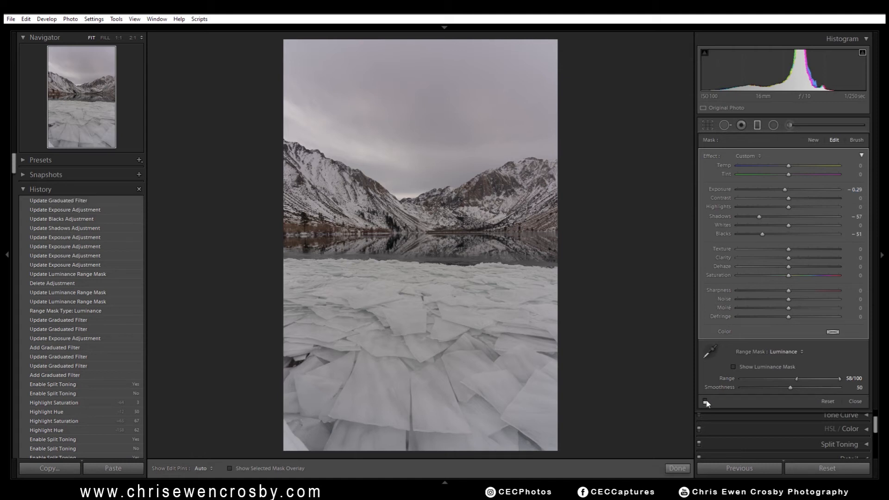
Step: Switch the graduated filter on and off to compare the photo with and without it, leaving it on
click(705, 401)
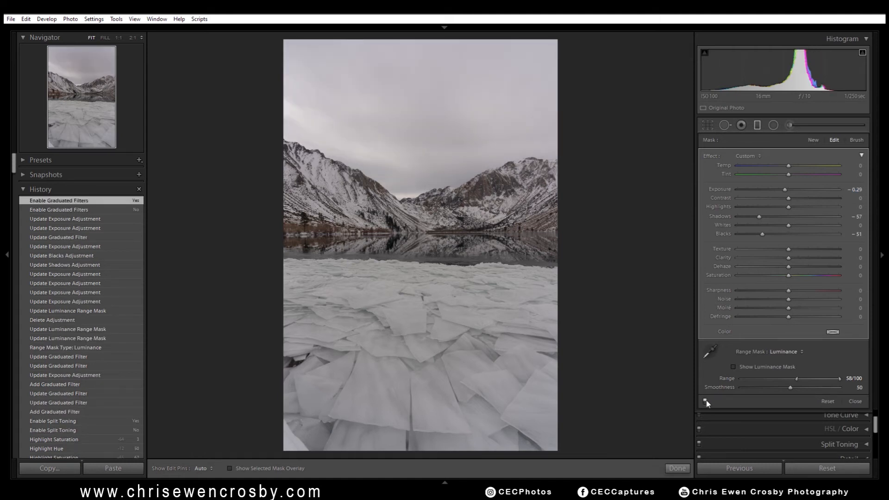
click(705, 401)
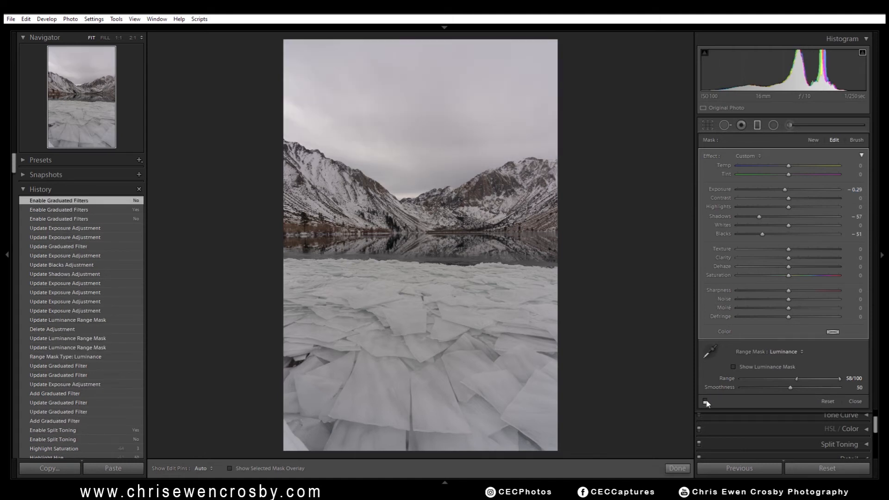
click(706, 401)
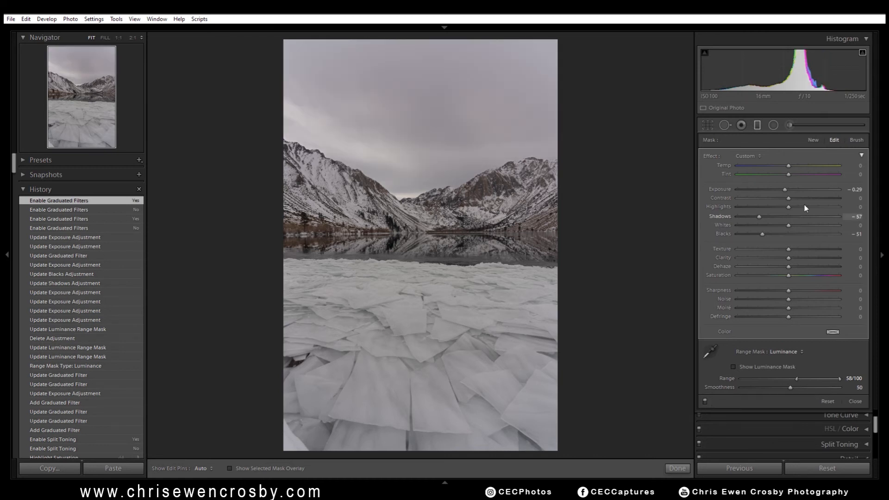
Step: Set the graduated filter's tint to -3 and its temperature to -7
click(860, 166)
text(1)
key(Tab)
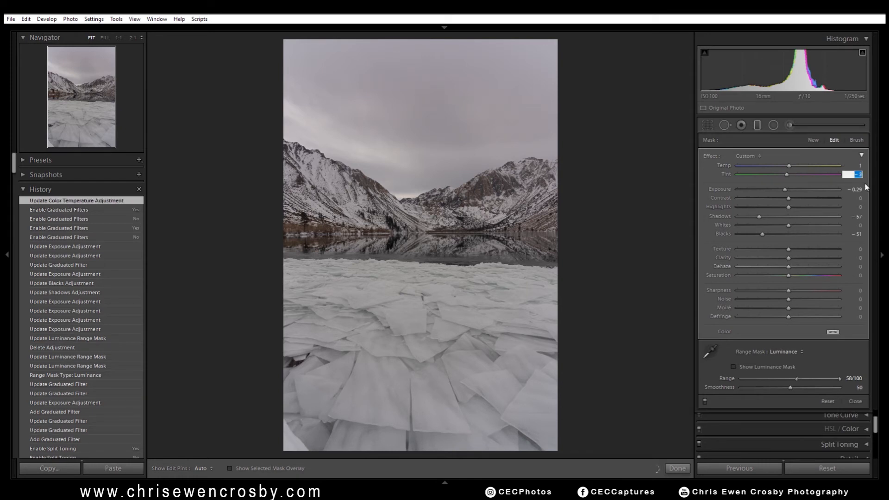
click(856, 167)
key(Down)
key(Down)
key(Down)
key(Down)
key(Down)
key(Down)
key(Down)
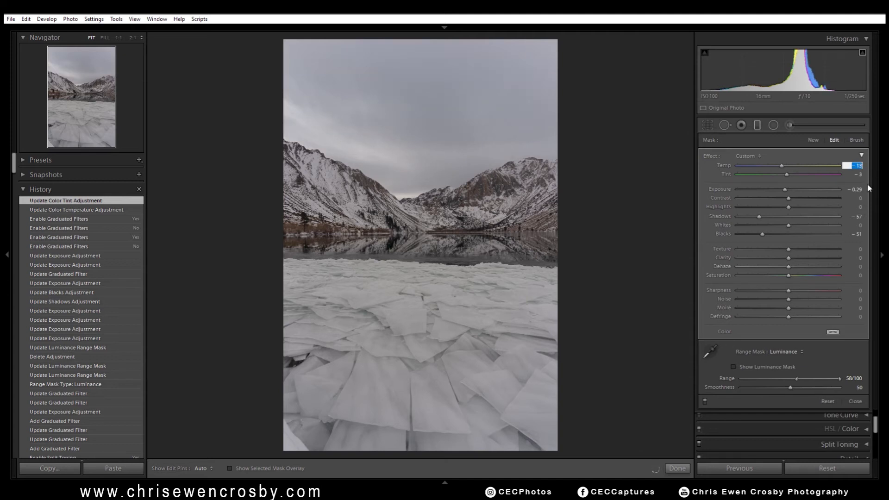
key(Up)
key(Up)
key(Up)
key(Return)
Step: Compare the photo without the graduated filter, turn the filter back on, and close its settings
click(705, 404)
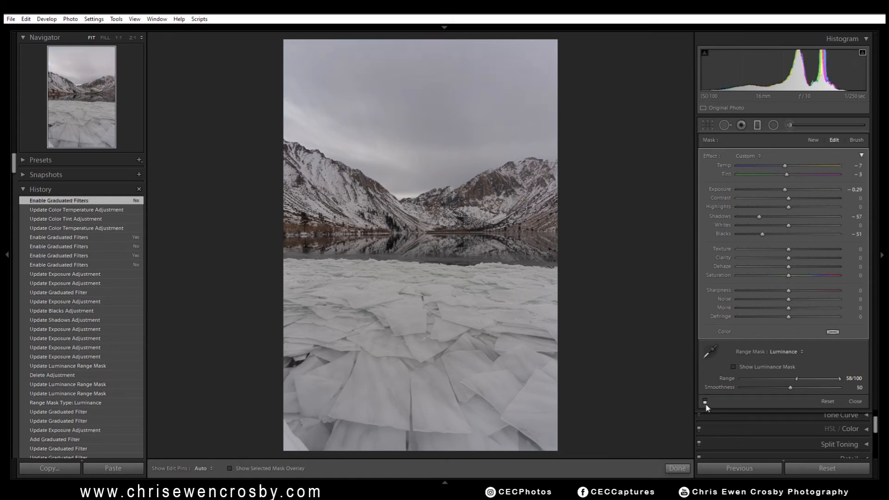
click(705, 402)
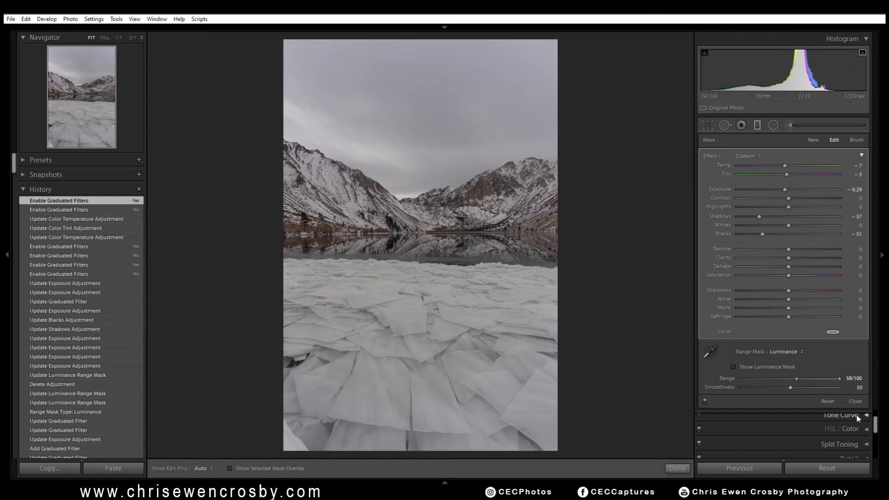
click(860, 402)
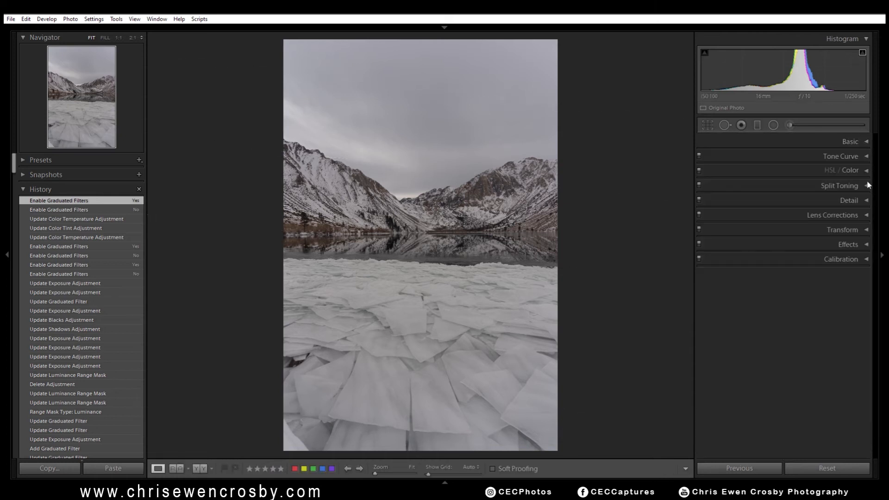
Step: Set the lens profile correction's vignetting amount to 55
click(865, 217)
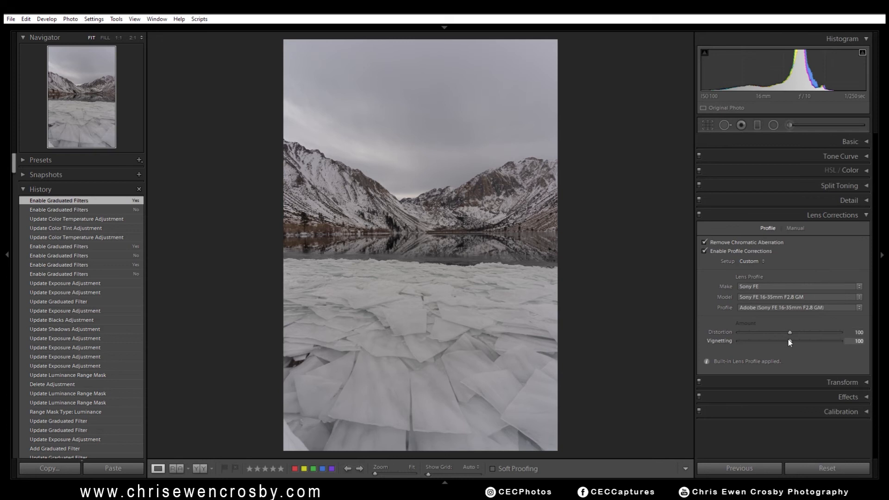
drag(790, 342, 758, 345)
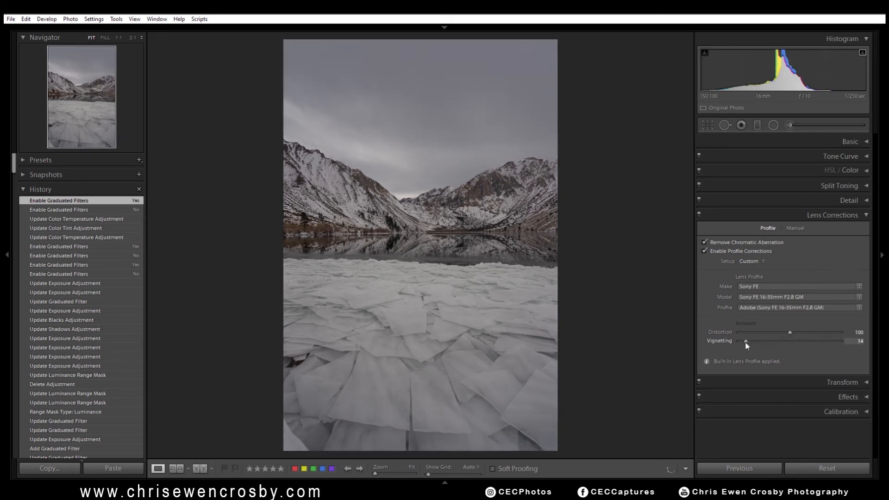
drag(745, 345, 752, 344)
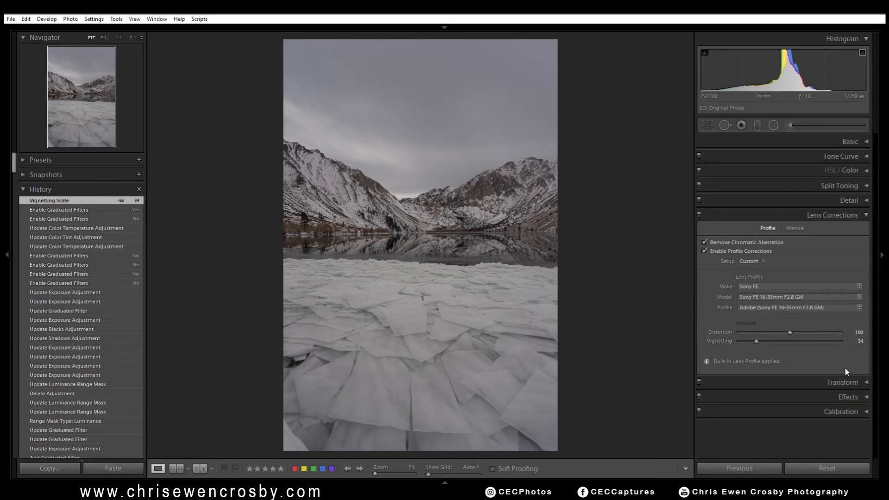
drag(757, 344, 766, 345)
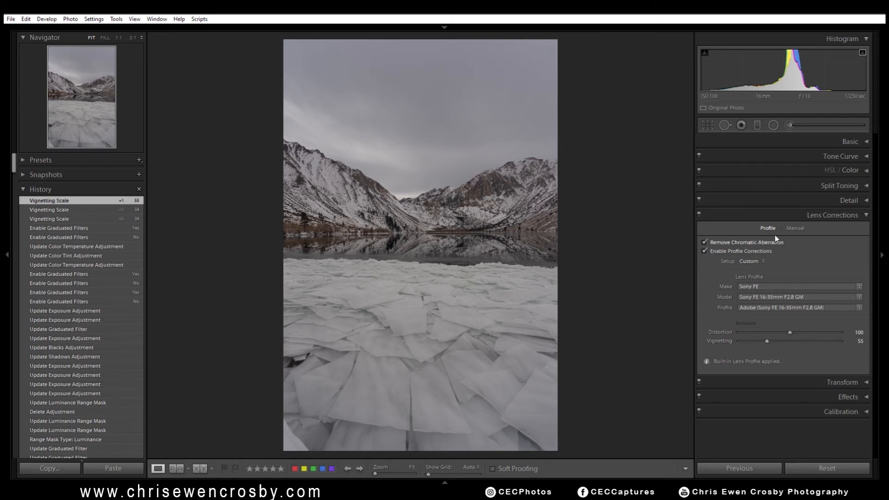
click(841, 215)
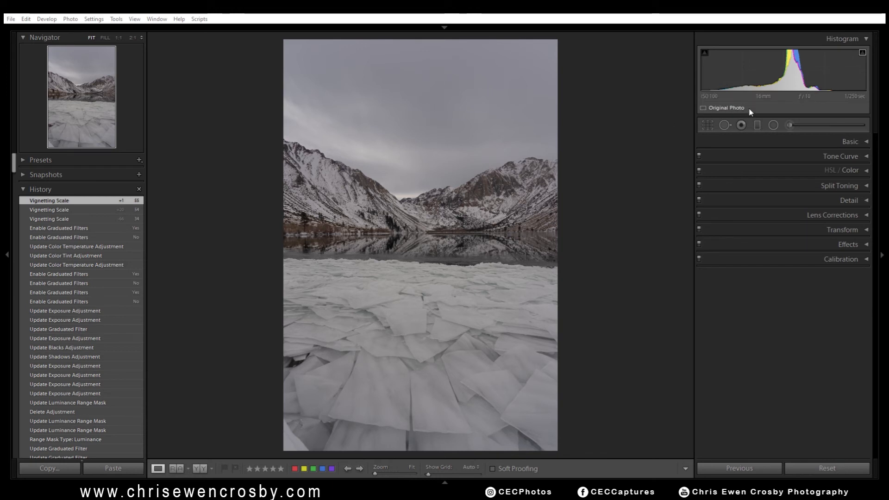
Step: Reopen the graduated filter over the sky and move it slightly higher above the mountains
click(757, 125)
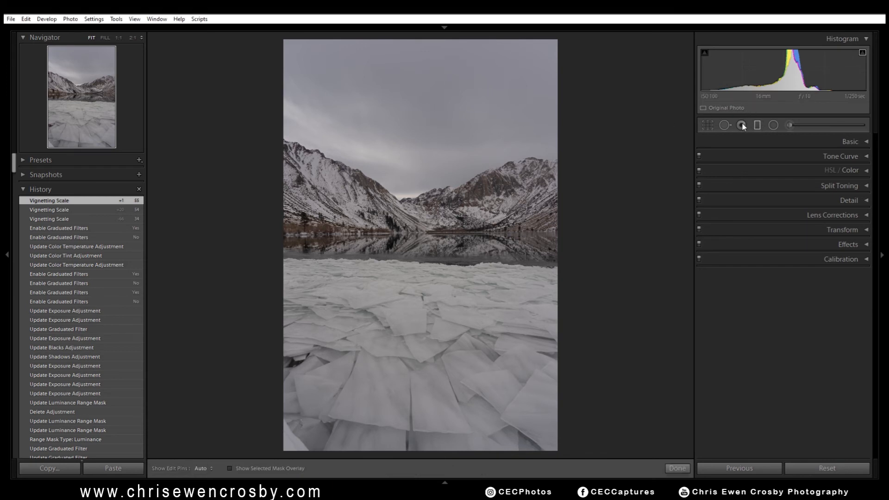
click(439, 169)
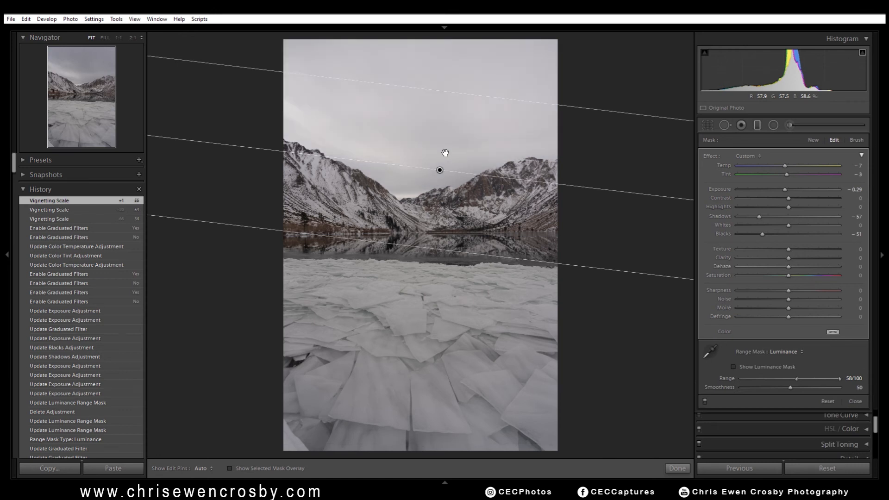
drag(441, 170, 447, 143)
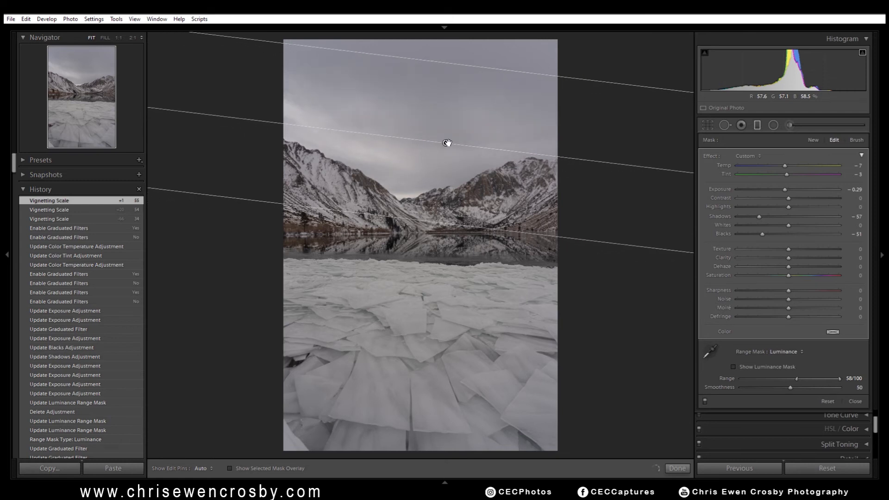
drag(447, 142, 445, 146)
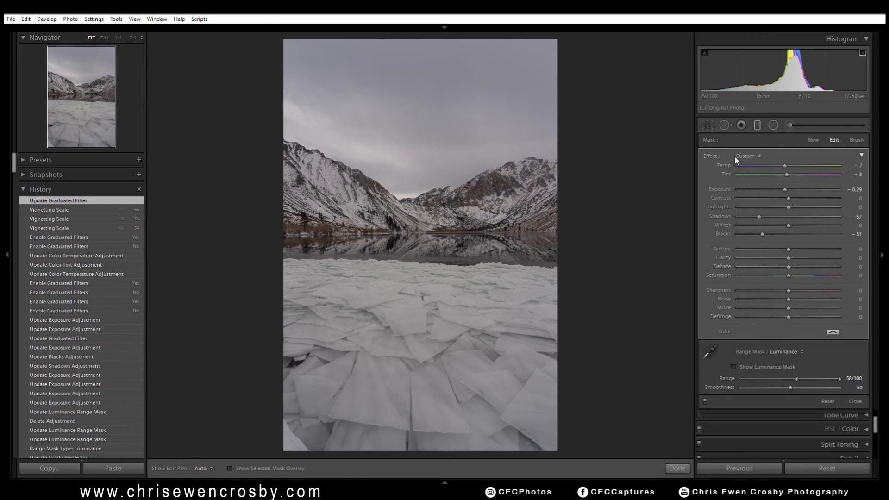
Step: Add a second graduated filter from the photo's bottom edge up to the far shoreline, with exposure 0.34
click(811, 144)
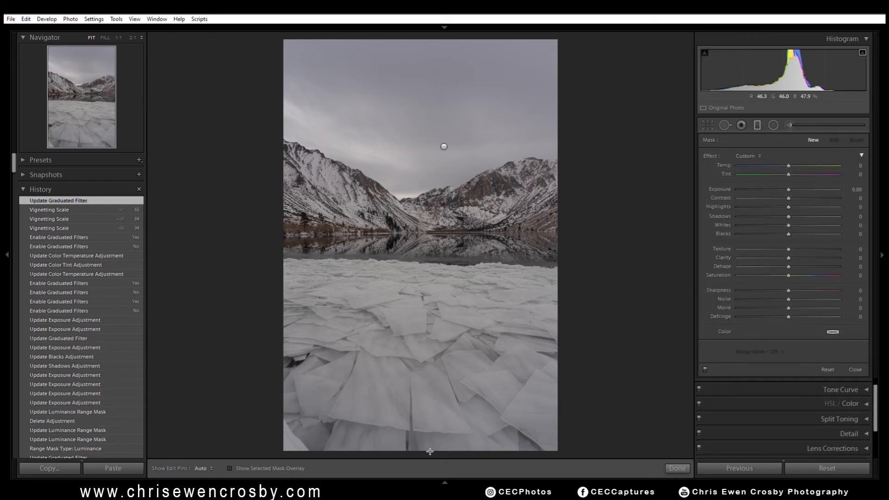
drag(430, 450, 430, 224)
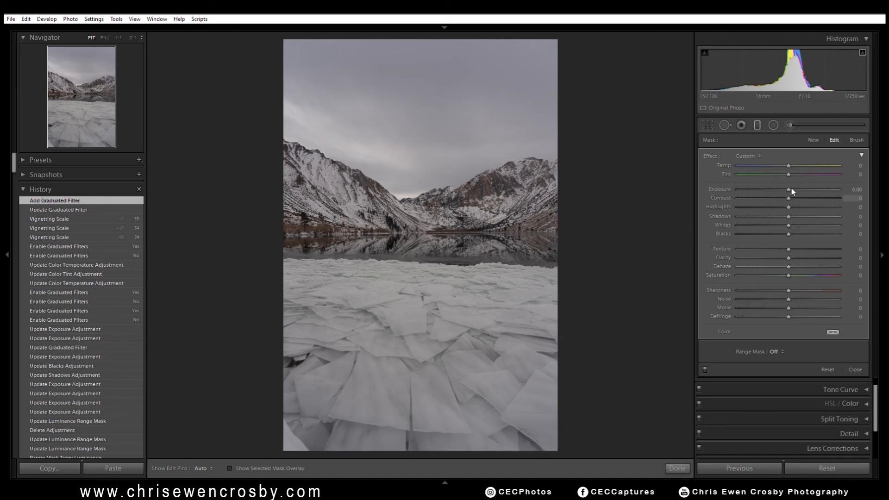
drag(788, 188, 792, 187)
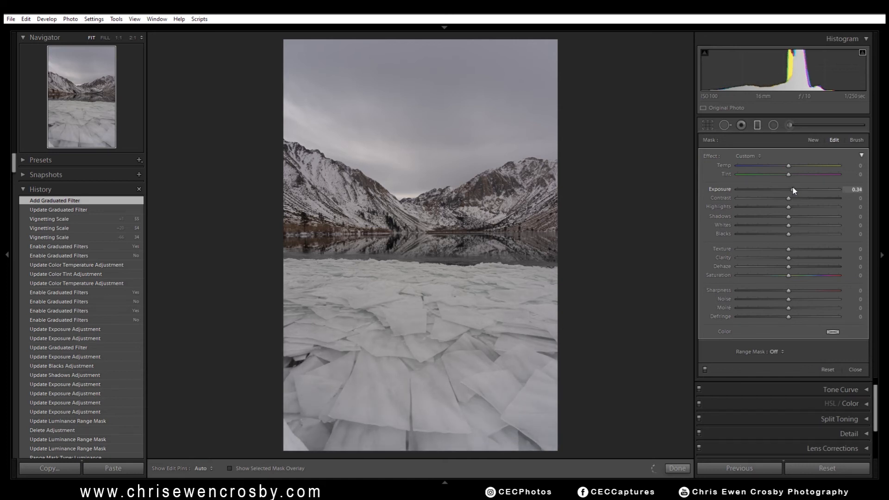
drag(793, 187, 792, 187)
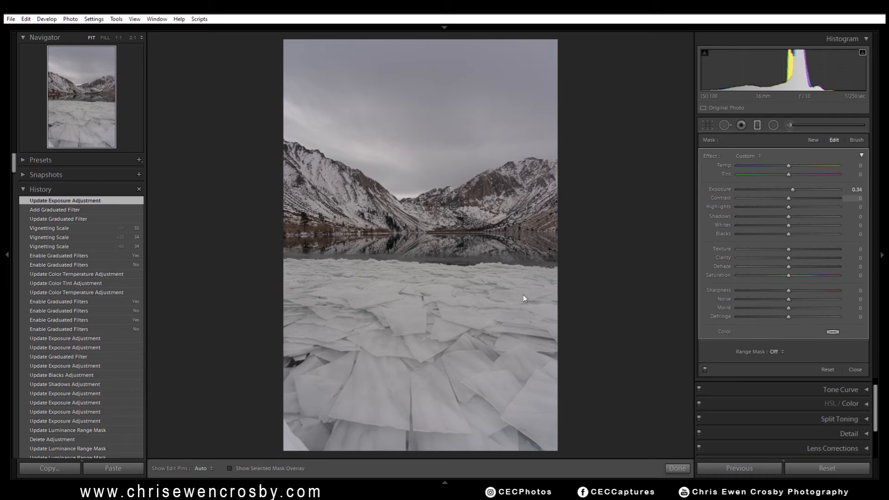
Step: Reposition the new graduated filter and adjust its spread so the gradient runs from the mountain base down over the foreground ice
drag(429, 337, 433, 276)
drag(450, 163, 446, 232)
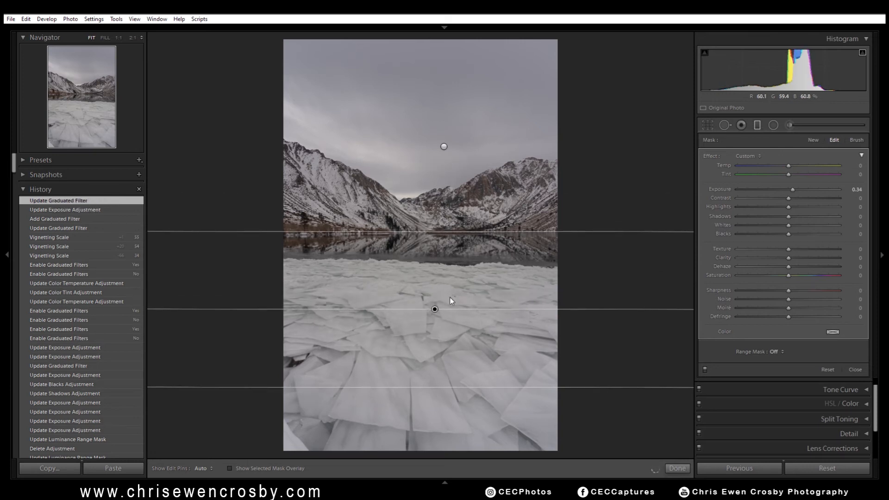
drag(452, 389, 463, 341)
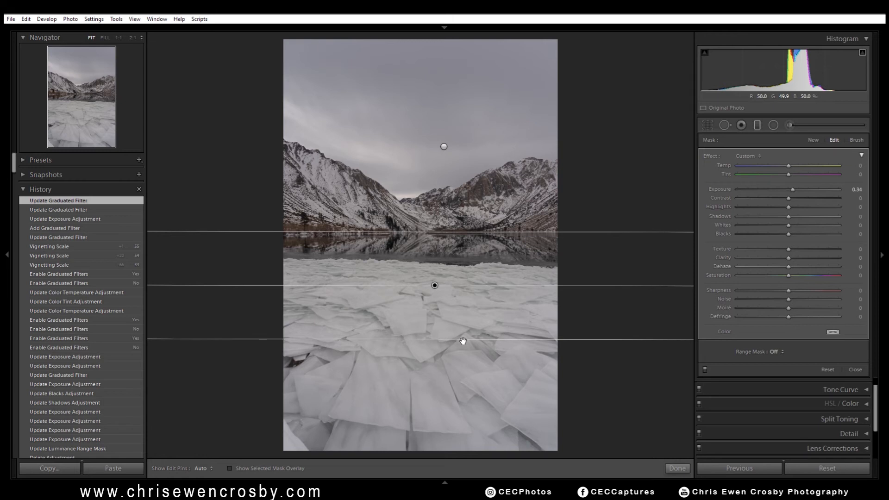
drag(433, 285, 435, 268)
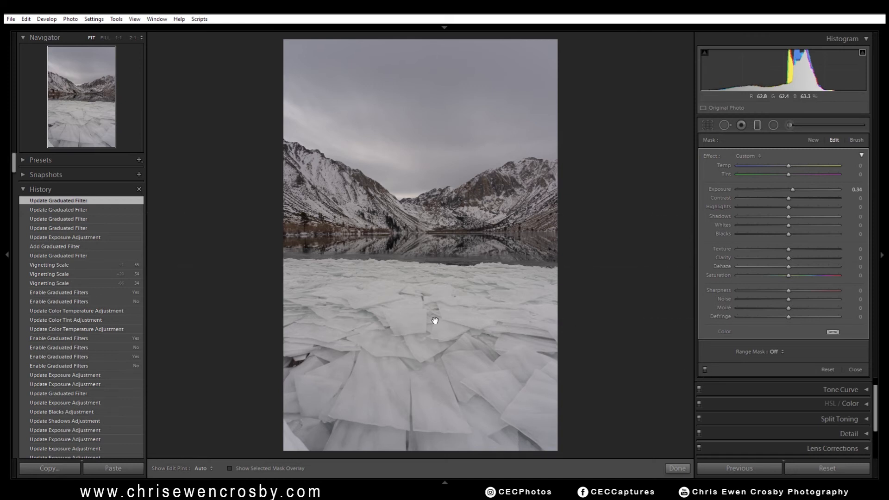
drag(429, 322, 432, 382)
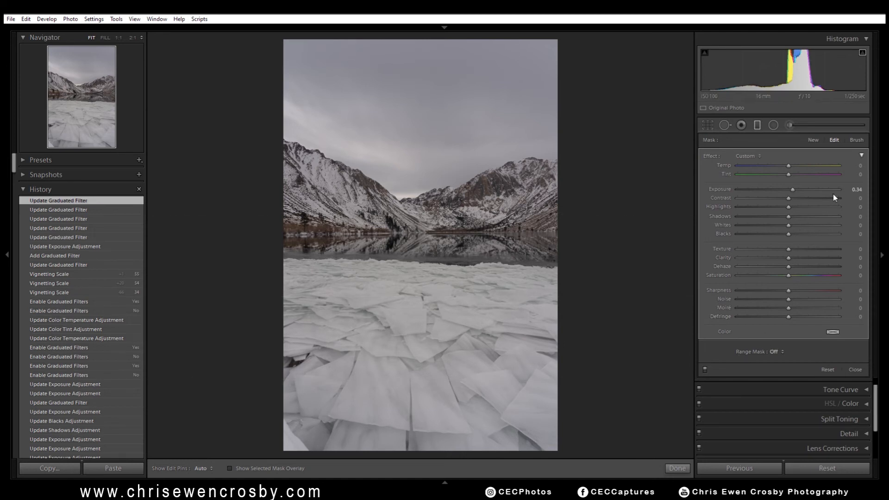
Step: Reset the ice filter's exposure to 0, try several strengths, and set it to 0.13
click(861, 189)
text(0)
key(Return)
key(Up)
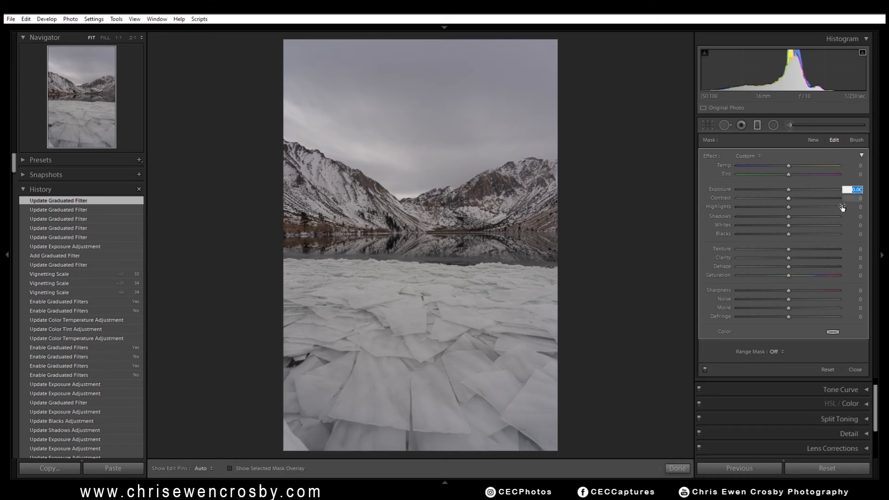
key(shift+Up)
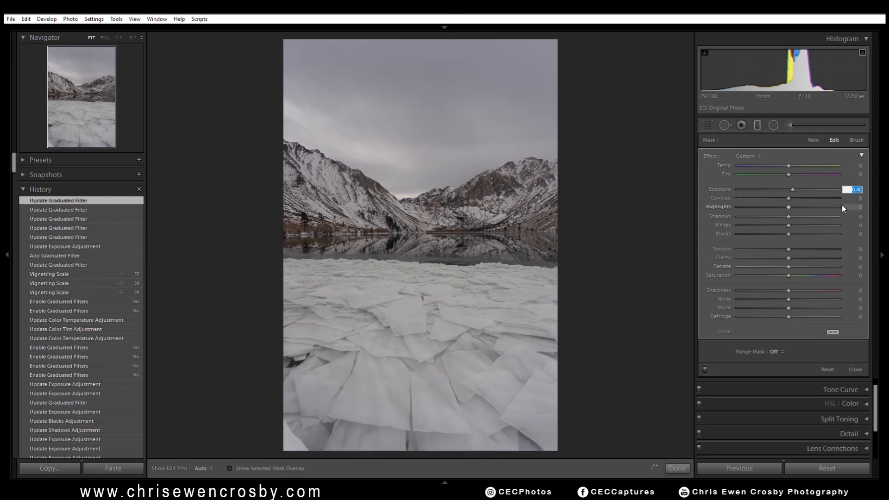
key(shift+Down)
key(ctrl+Up)
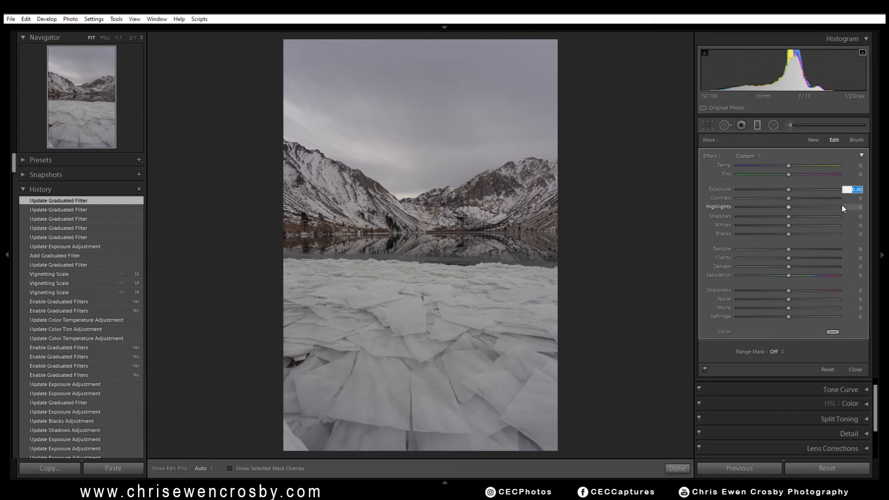
key(Up)
key(alt+Up)
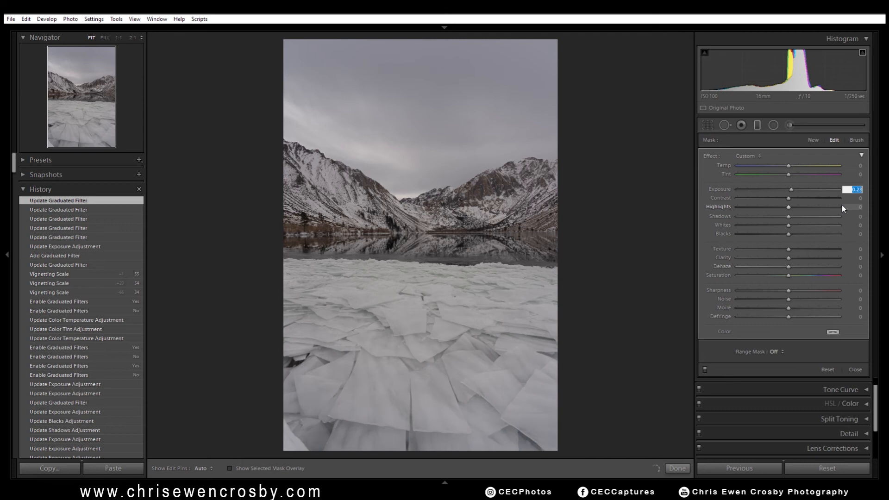
key(Down)
key(Down)
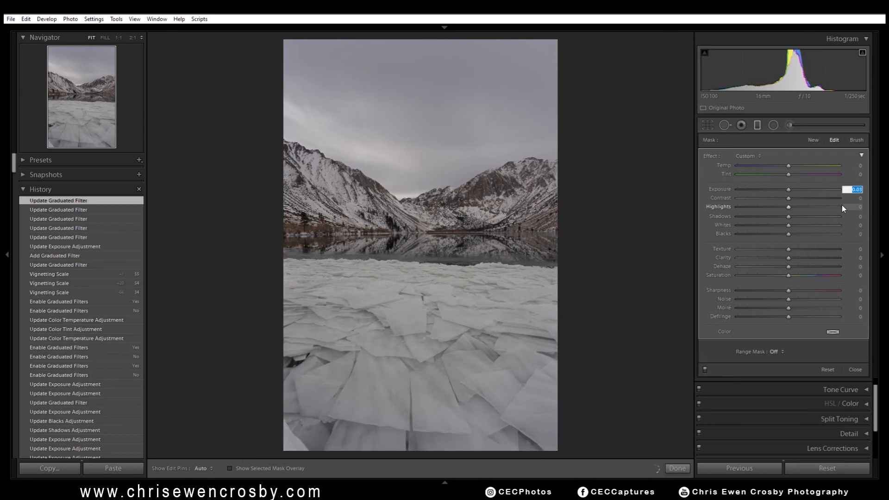
key(Up)
key(Up)
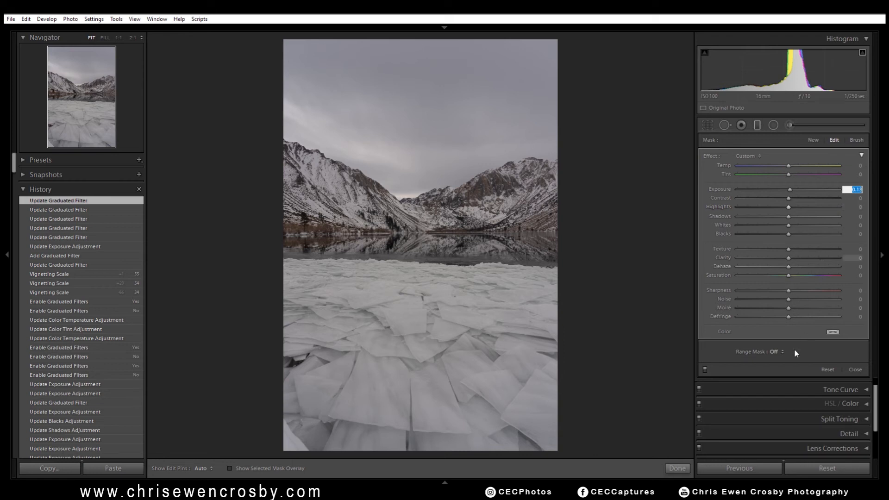
Step: Compare the photo without the graduated filters, turn them back on, and finish the filter editing
click(705, 370)
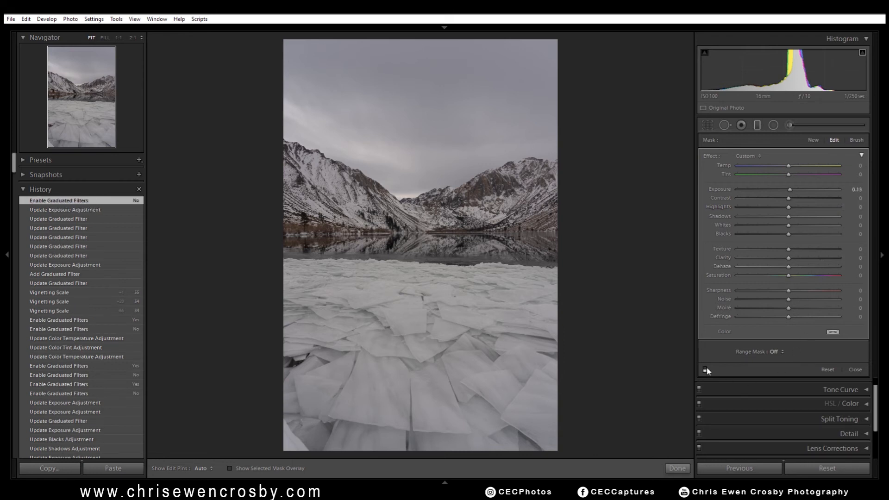
click(705, 369)
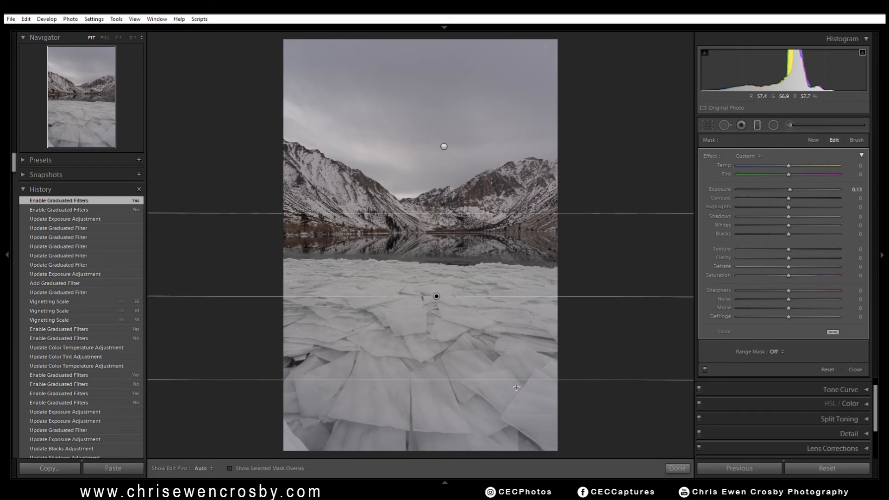
click(677, 468)
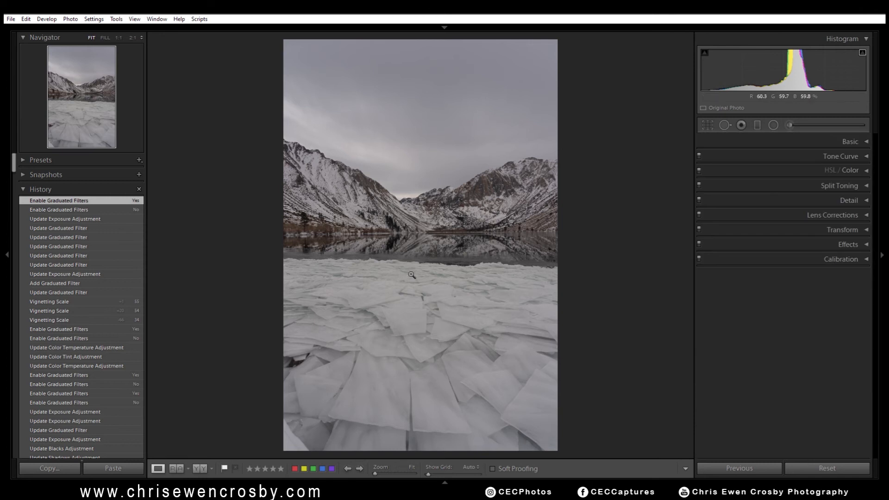
Step: Add a third graduated filter over the foreground ice, set its exposure to -0.71, and shift it up to the ice's far edge
click(773, 125)
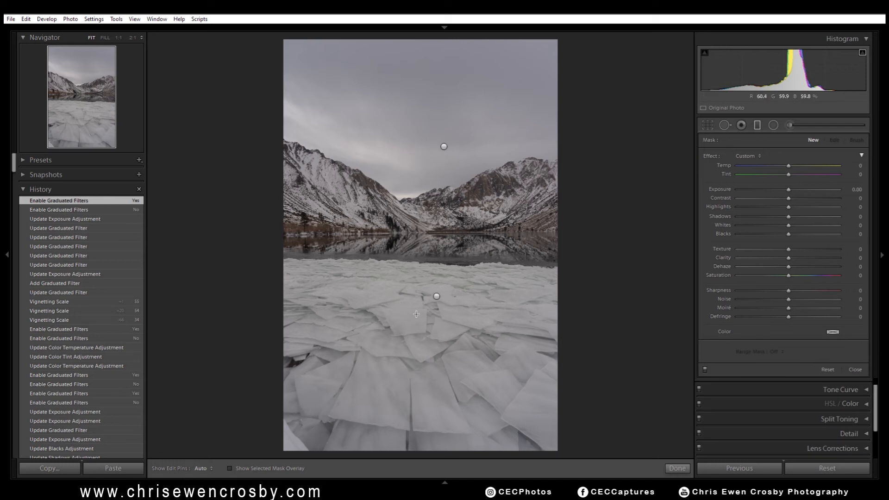
drag(419, 315, 422, 266)
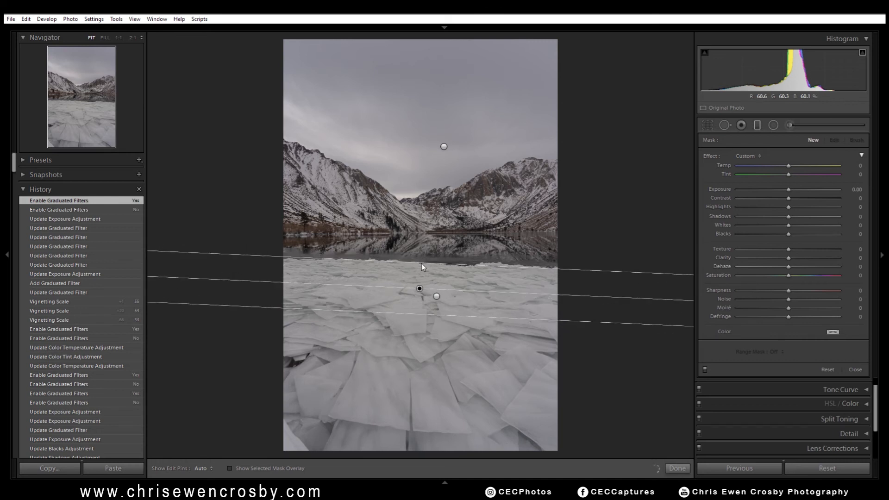
drag(422, 314, 423, 319)
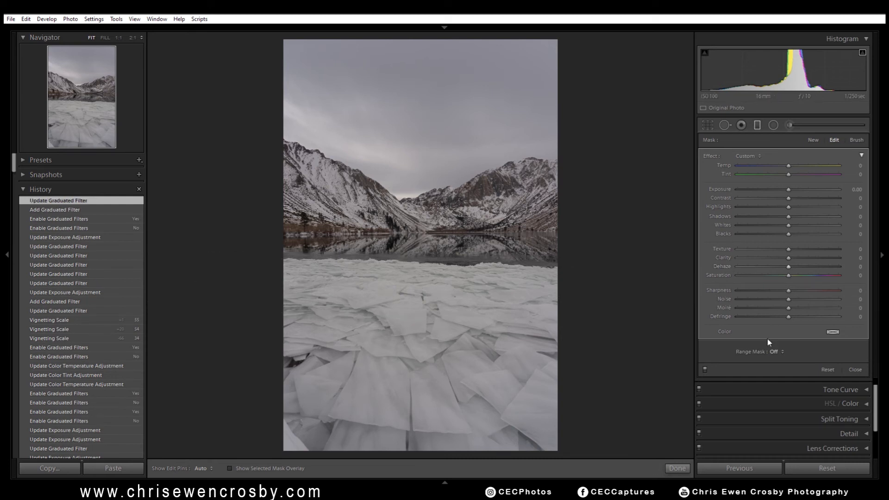
drag(789, 190, 779, 191)
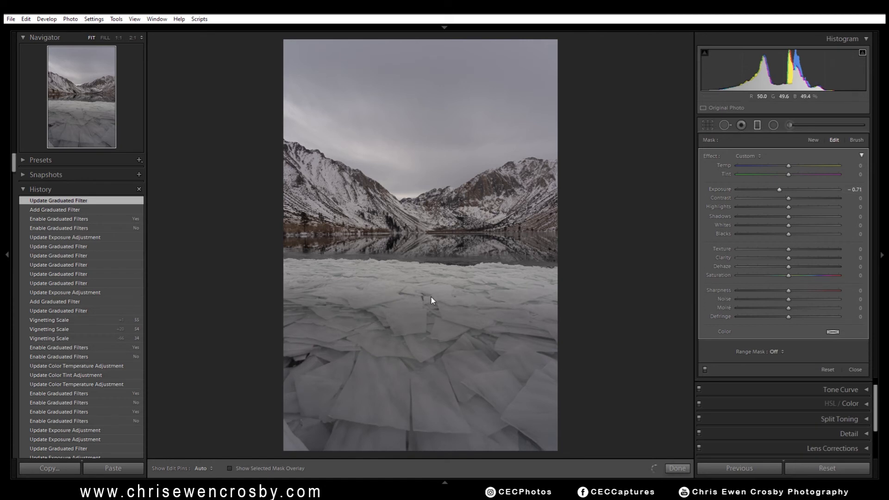
drag(419, 289, 425, 269)
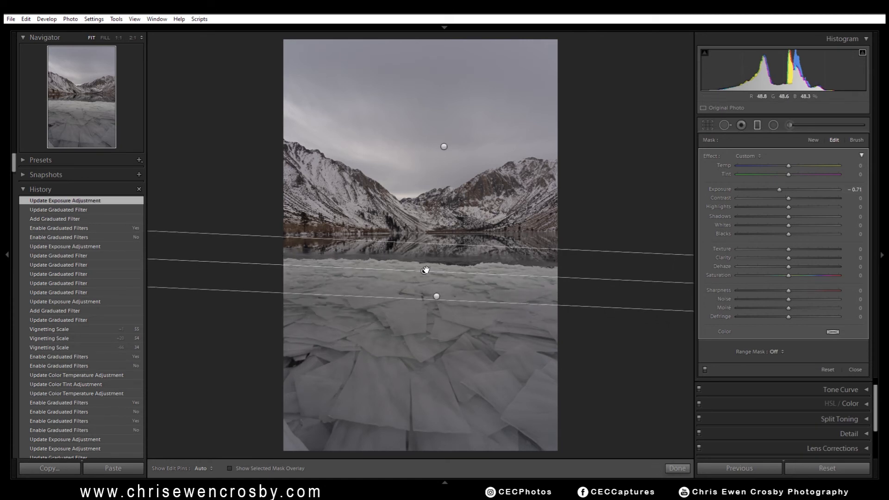
Step: Reset the new ice filter's exposure and texture to 0, then set its clarity to 18 and exposure to -0.16
double_click(781, 190)
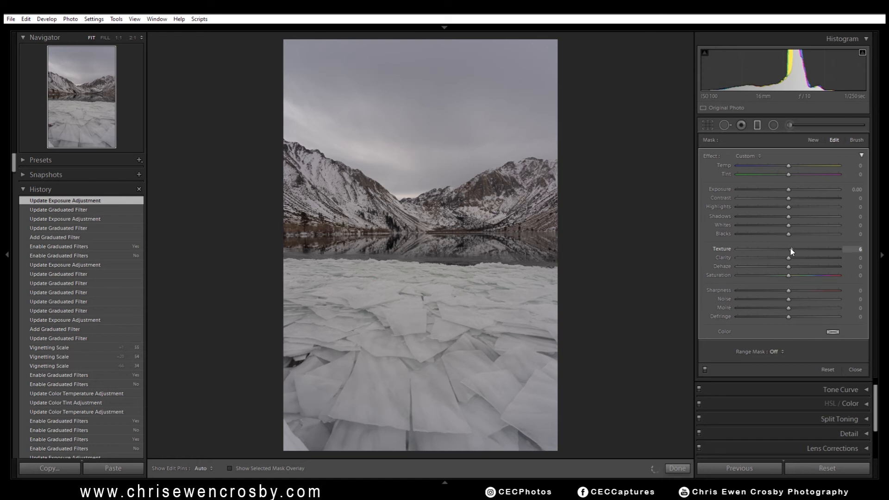
double_click(790, 250)
drag(788, 257, 797, 256)
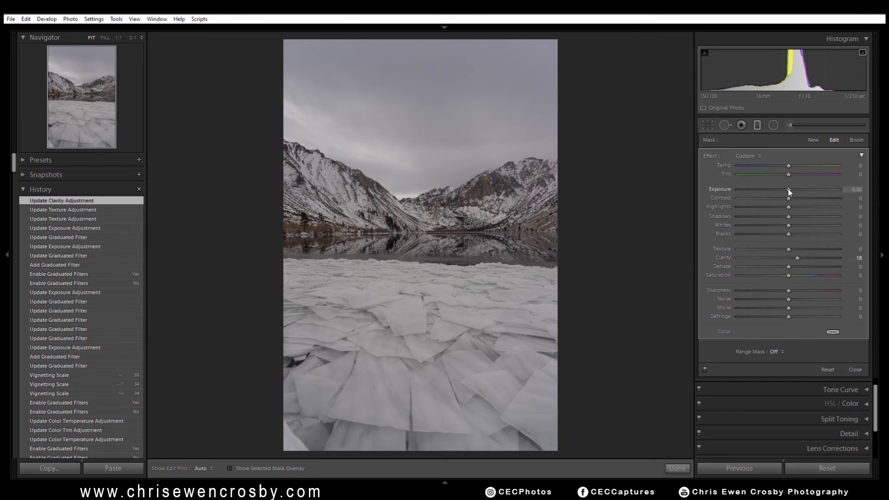
drag(787, 190, 786, 190)
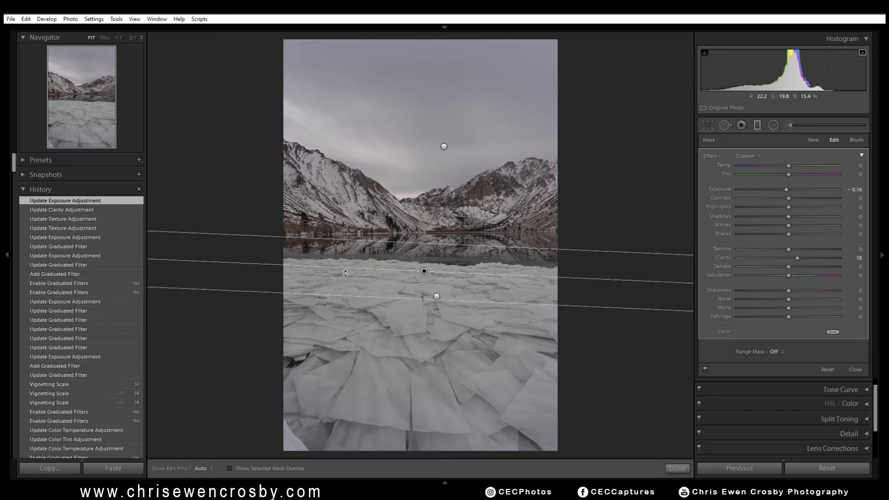
Step: Try the ice filter's highlights and reset them to 0, then set whites to 25, blacks to -9 and shadows to -10
drag(784, 206, 793, 205)
double_click(792, 205)
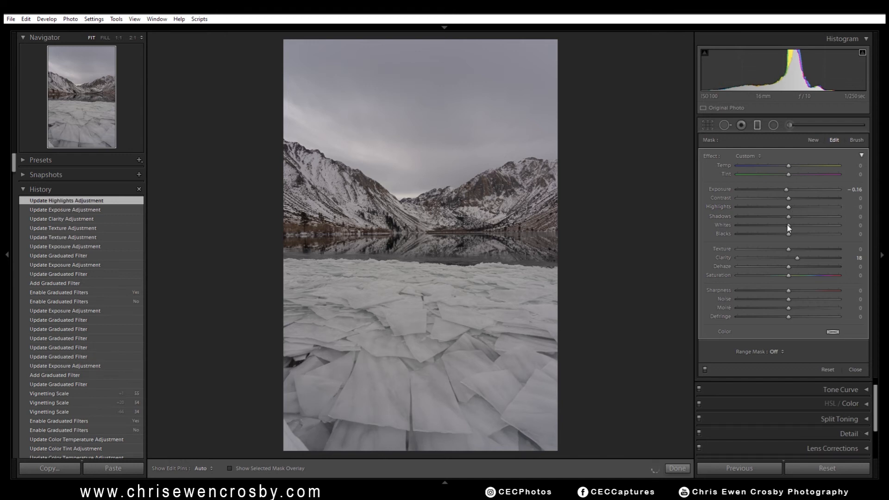
drag(790, 223, 801, 225)
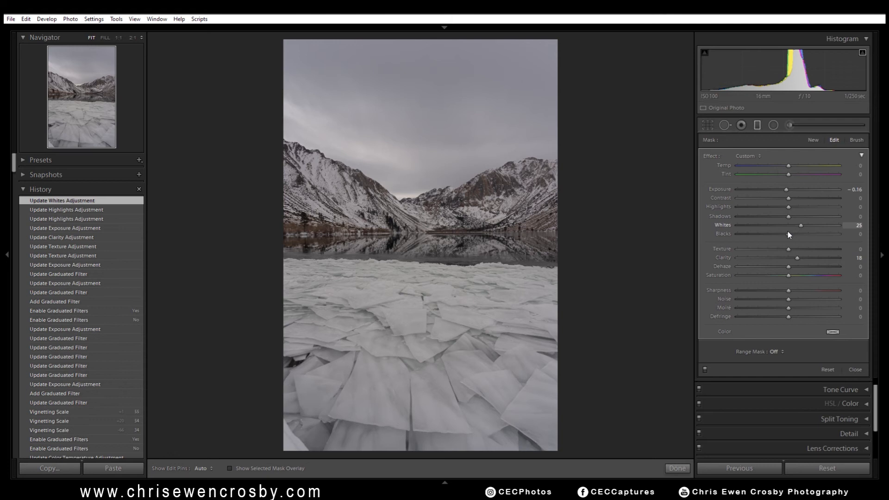
drag(786, 234, 783, 234)
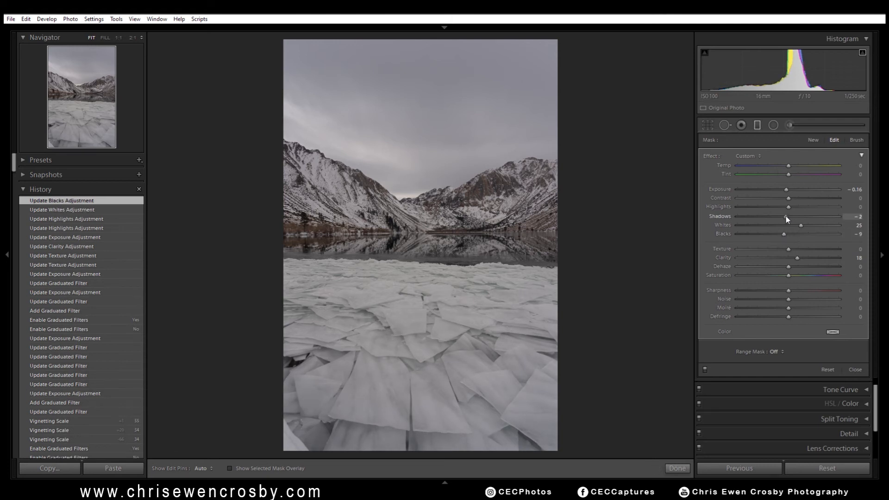
drag(784, 217, 784, 216)
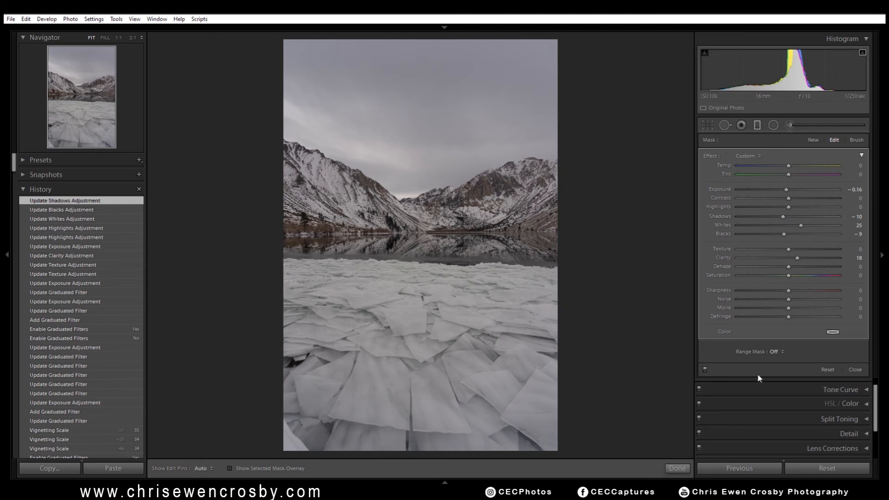
Step: Compare the photo with and without the graduated filters twice, leaving them turned on
click(705, 370)
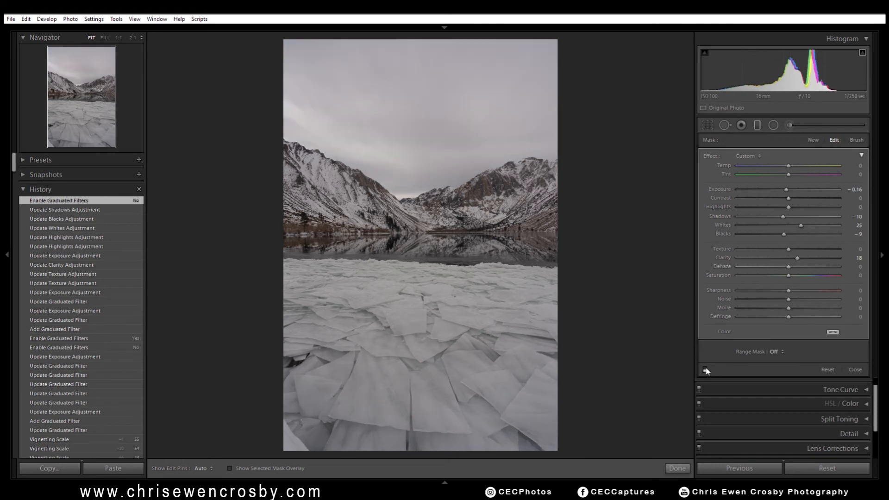
click(705, 370)
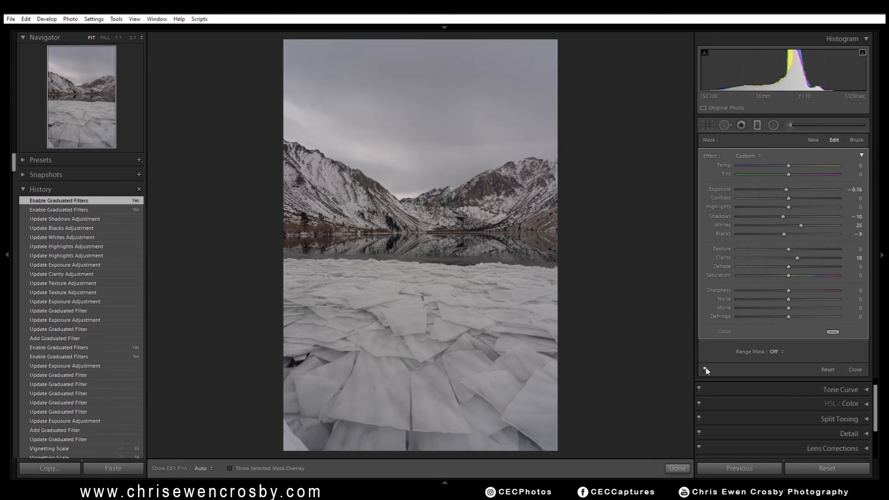
click(705, 370)
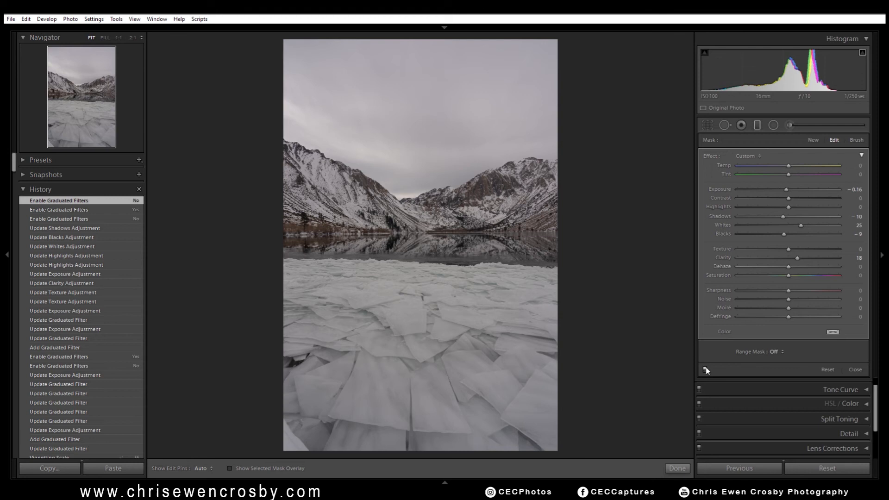
click(705, 370)
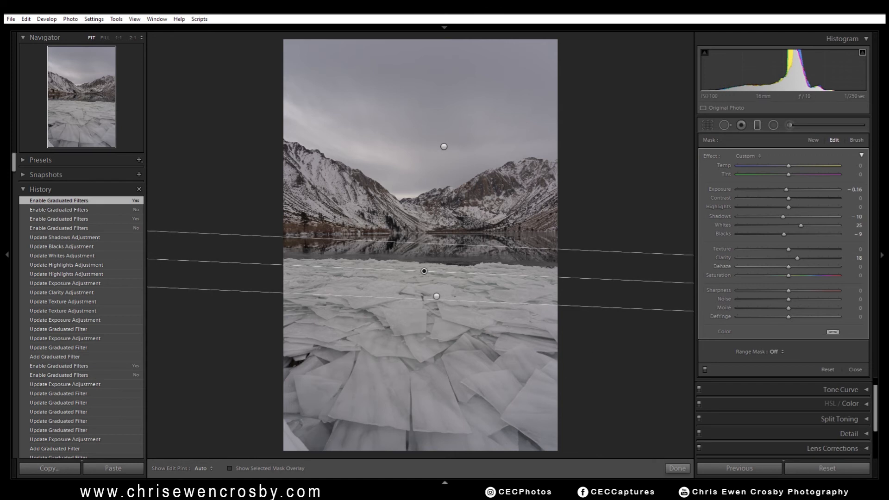
mouse_move(480, 493)
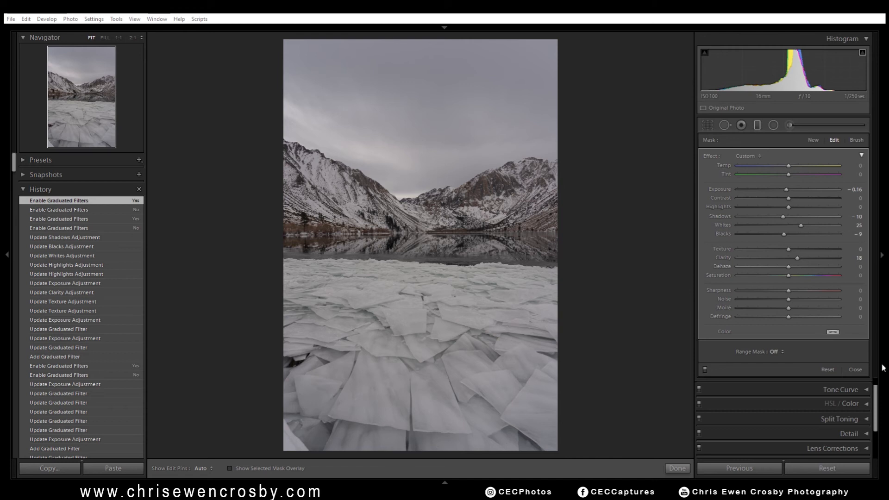
key(alt+Tab)
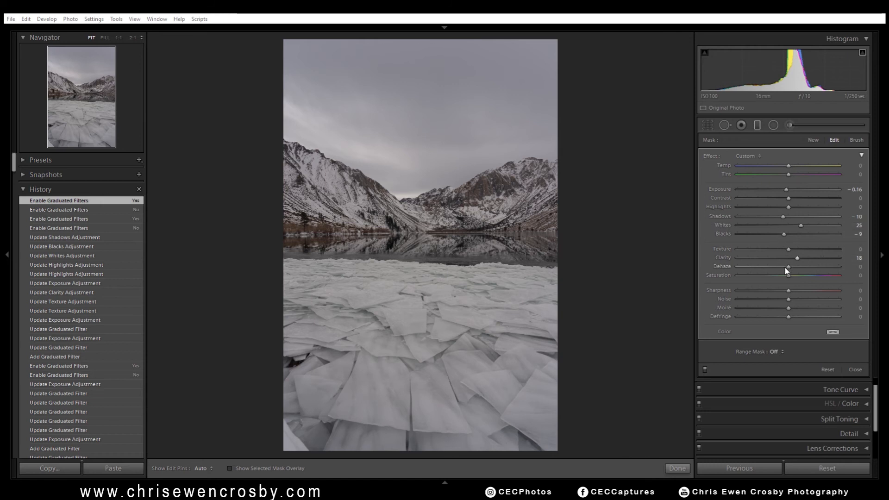
Step: Cool the ice filter's temperature to -5 and set its texture to 4
mouse_move(614, 340)
drag(786, 164, 785, 164)
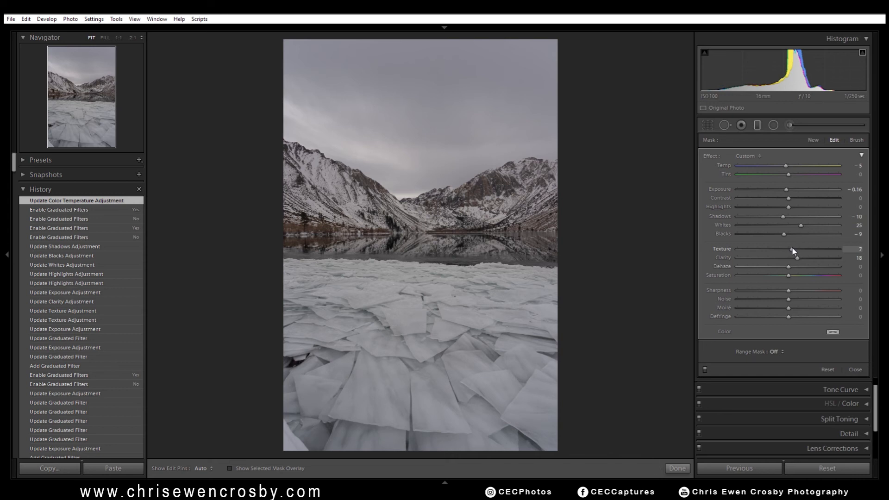
drag(792, 248, 791, 249)
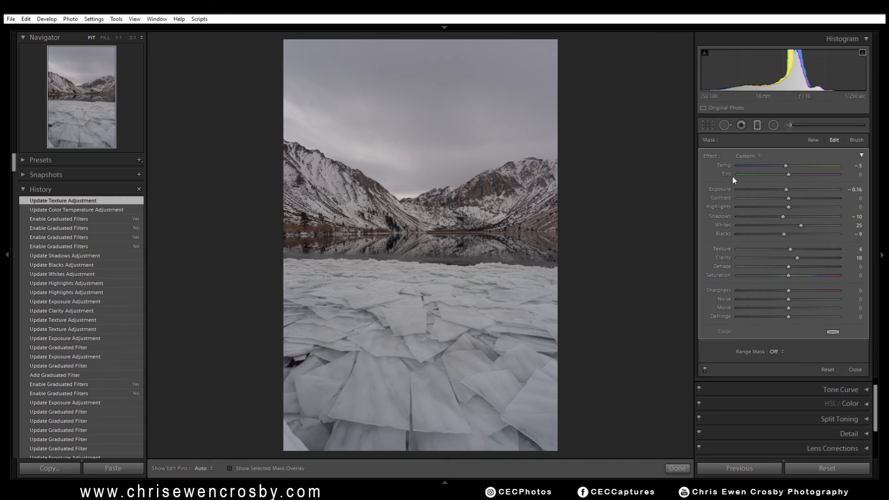
Step: Add a large radial filter centred on the lake below the mountains, with exposure -1.72 and feather 100
click(773, 125)
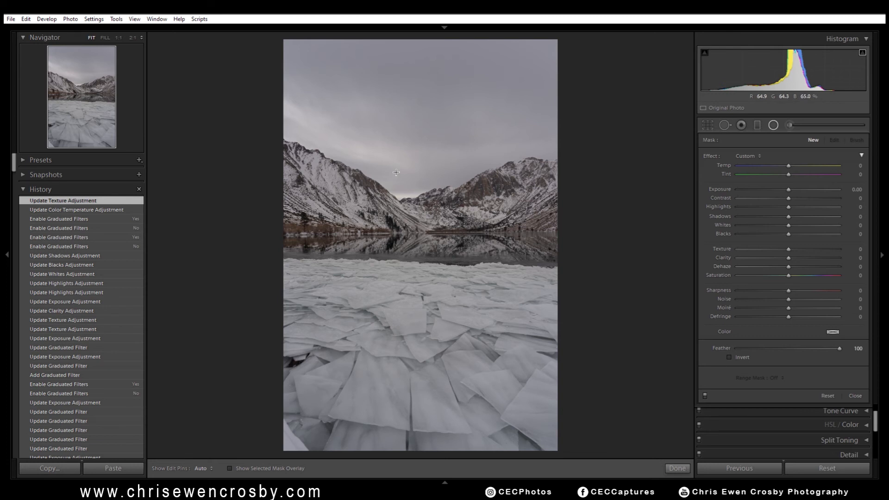
drag(368, 176, 613, 380)
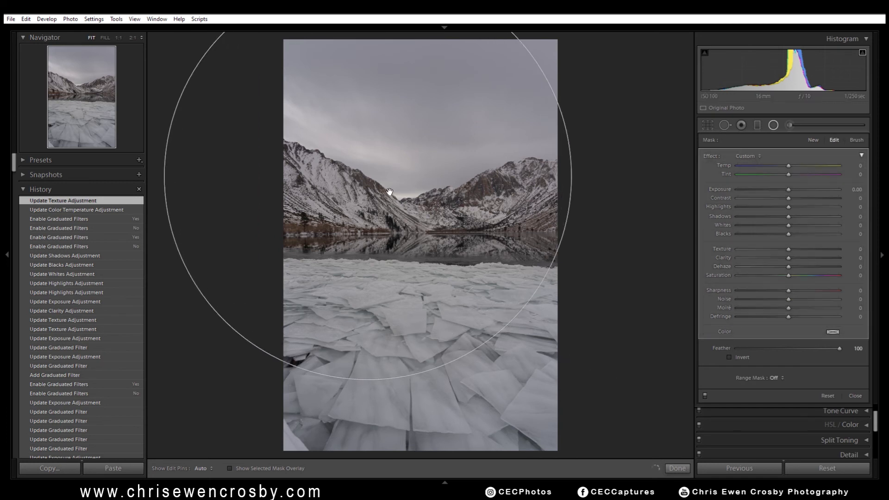
drag(369, 176, 425, 245)
drag(788, 190, 766, 191)
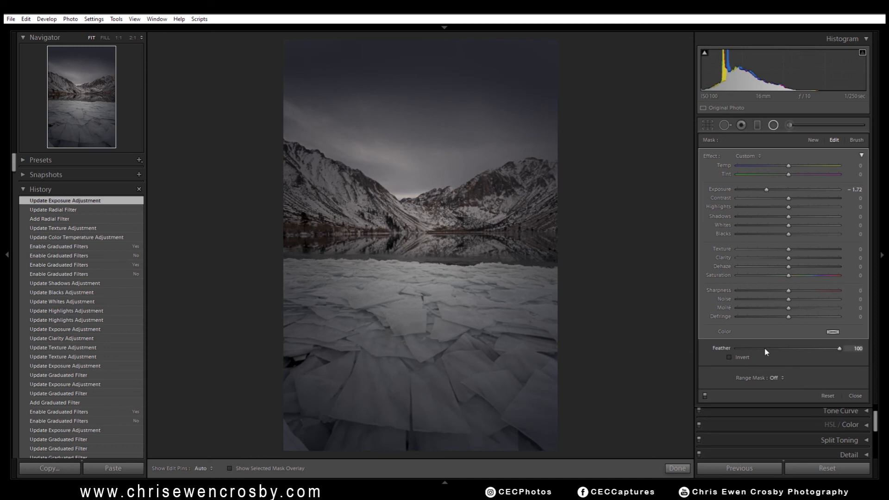
drag(839, 348, 861, 349)
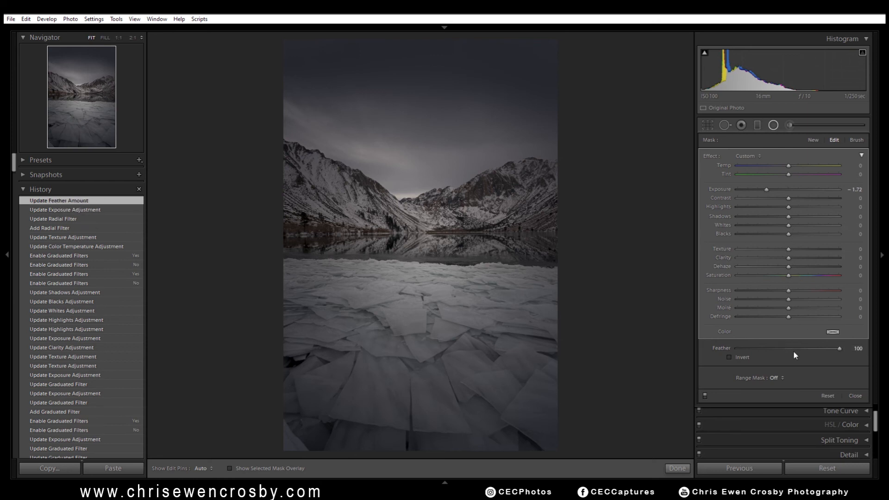
Step: Apply a luminance range mask to the radial filter, set its range to 27/80 using the mask overlay, and hide the overlay
click(773, 378)
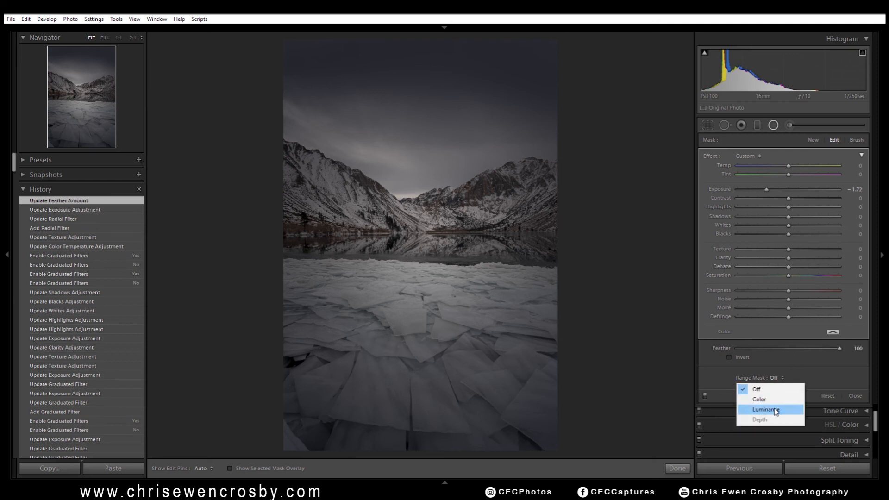
click(774, 404)
click(773, 393)
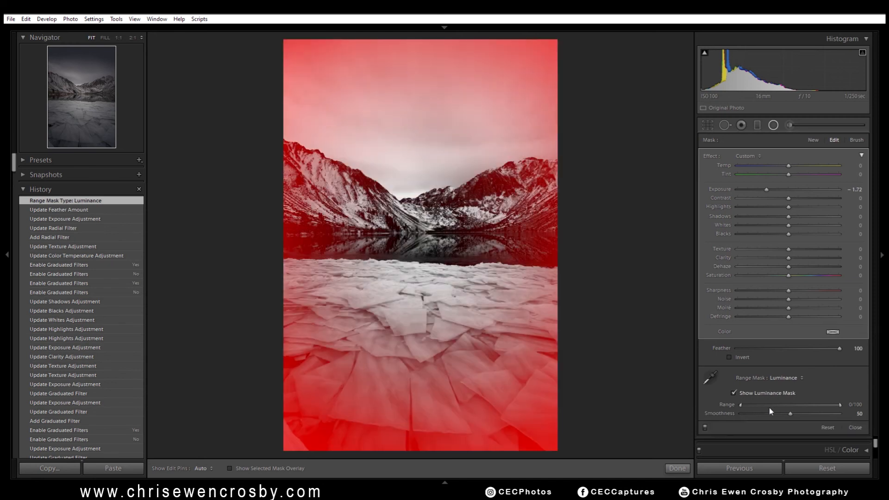
drag(740, 404, 780, 408)
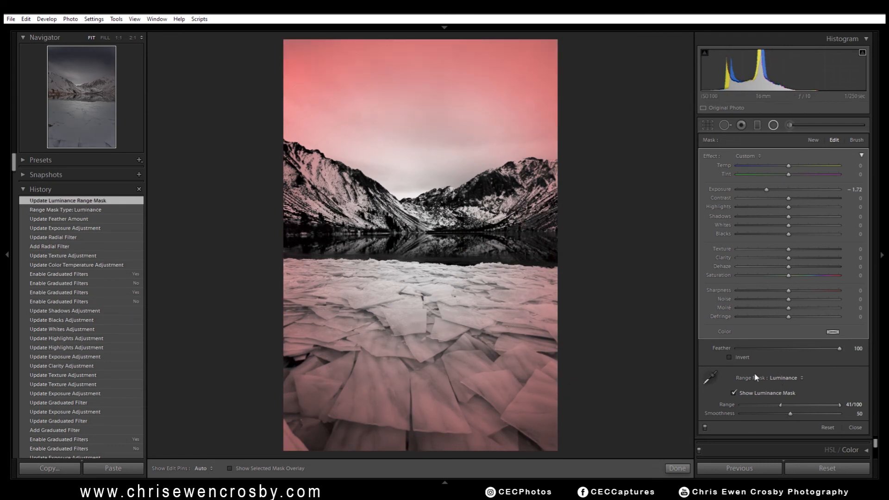
drag(780, 406, 772, 407)
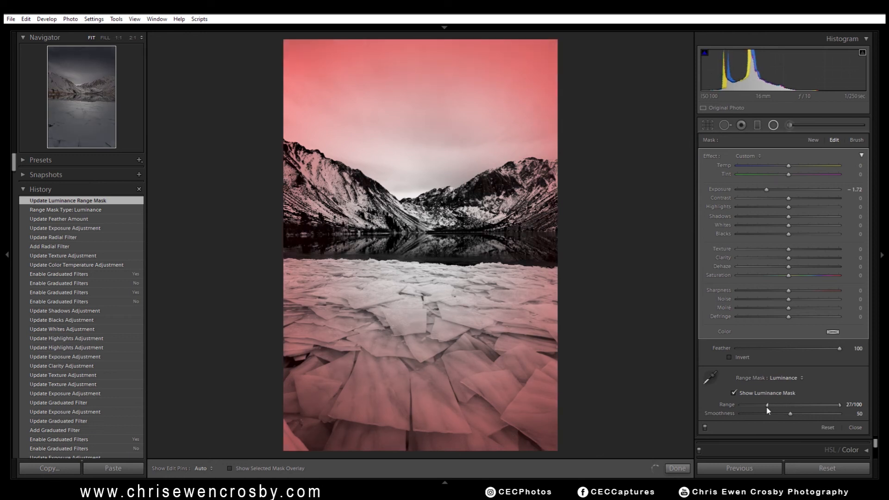
drag(839, 405, 823, 409)
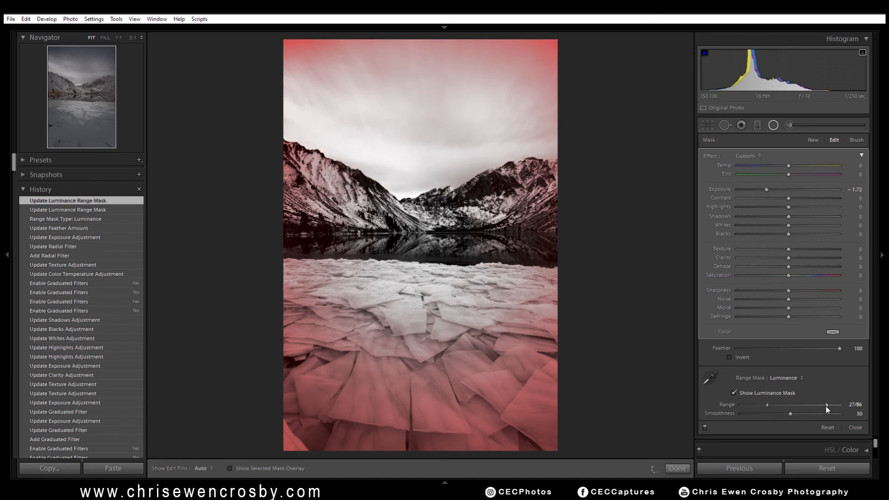
drag(824, 410, 819, 410)
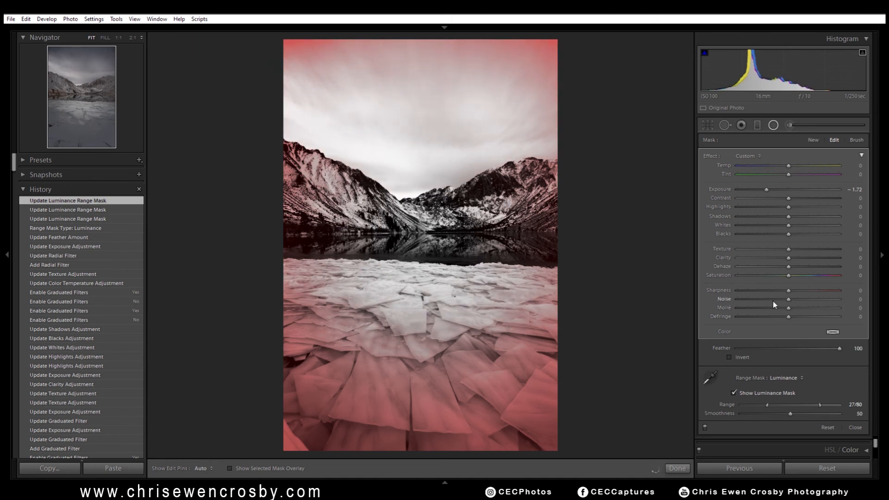
click(770, 392)
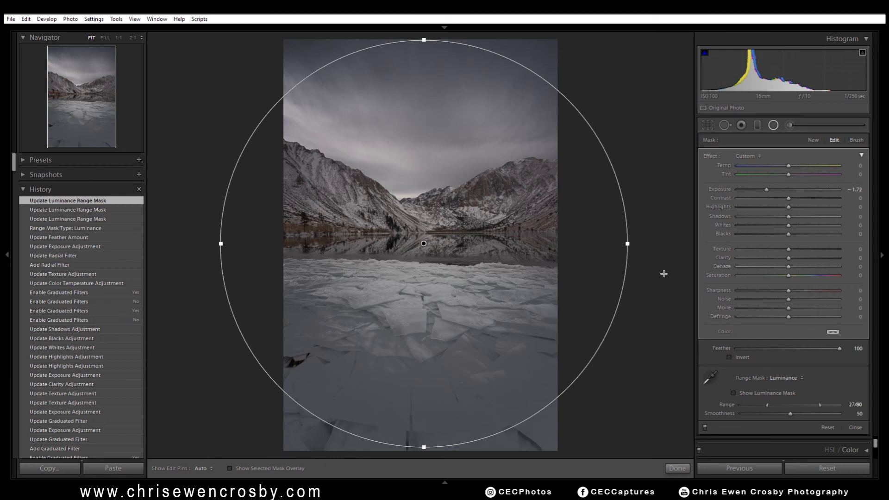
Step: Reset the radial filter's exposure, widen its luminance range to 25/100, and set the exposure to -0.52
double_click(765, 190)
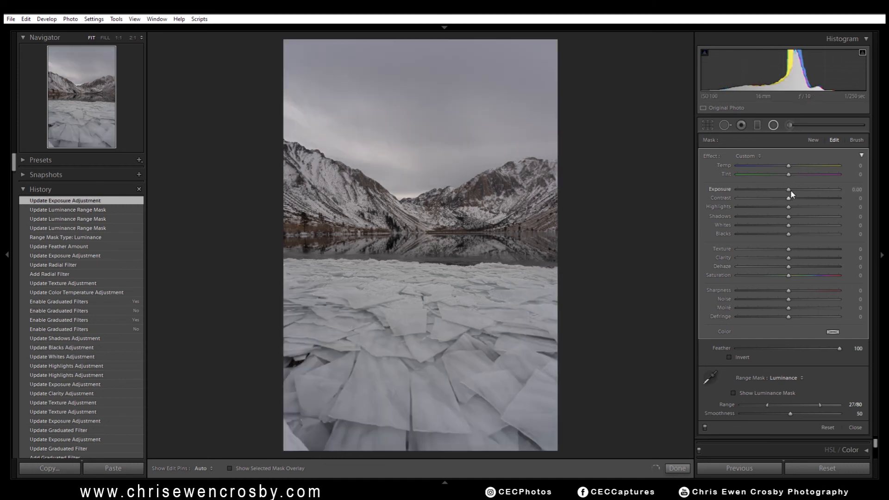
drag(787, 189, 785, 189)
double_click(784, 189)
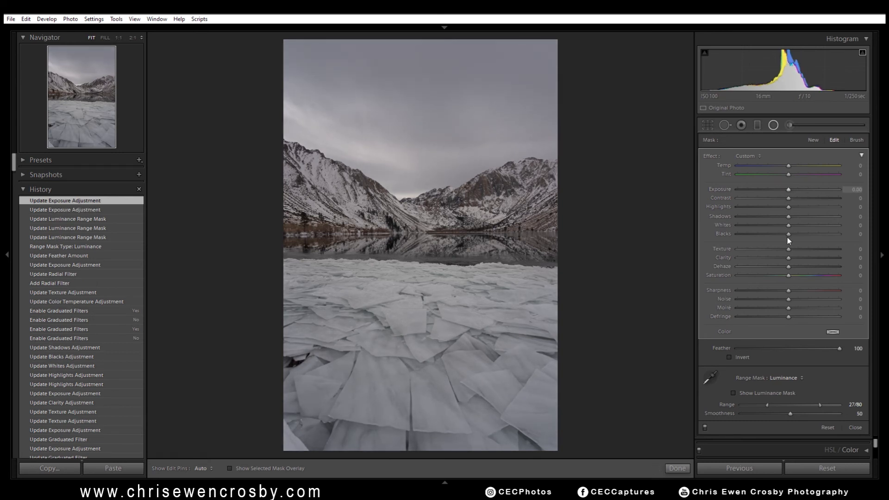
click(767, 406)
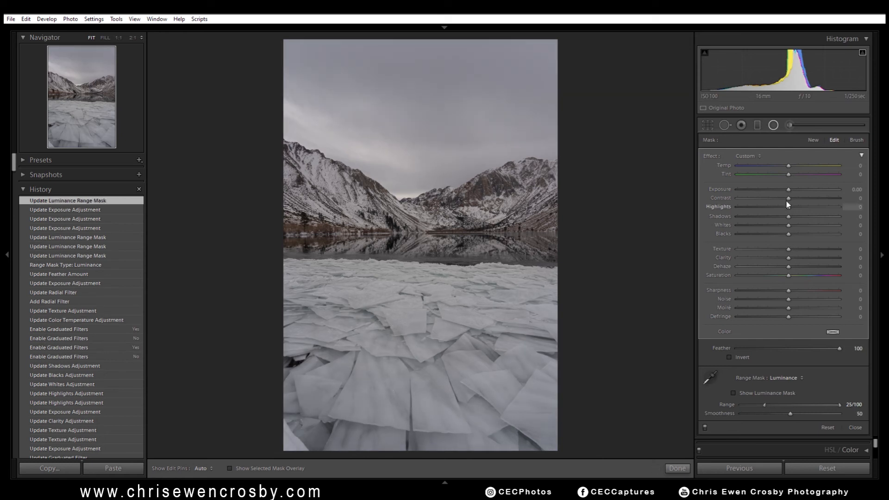
drag(790, 190, 787, 190)
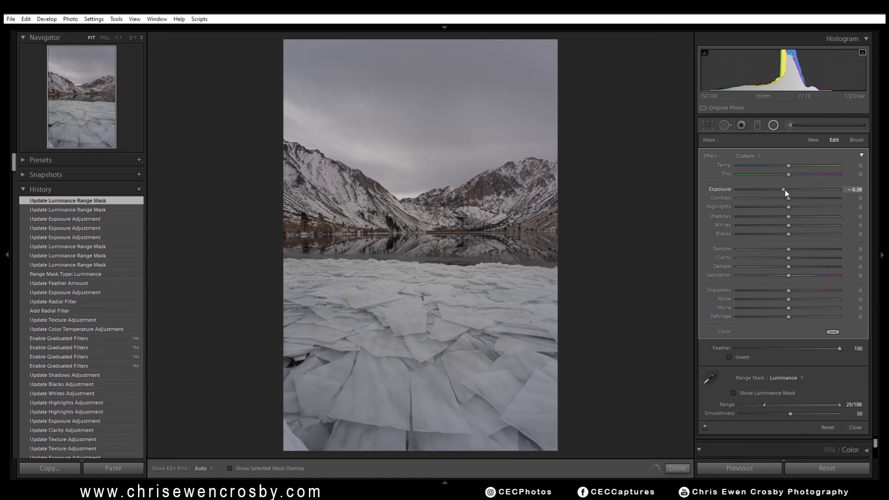
drag(784, 190, 784, 189)
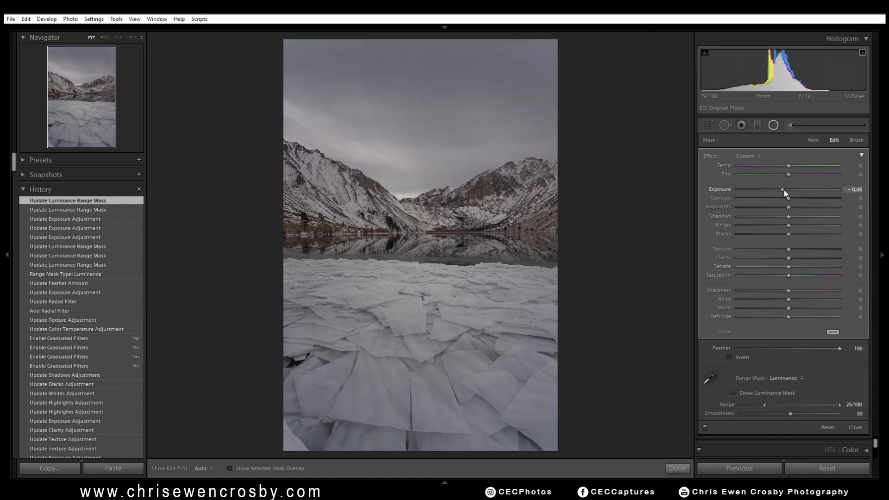
drag(784, 190, 783, 190)
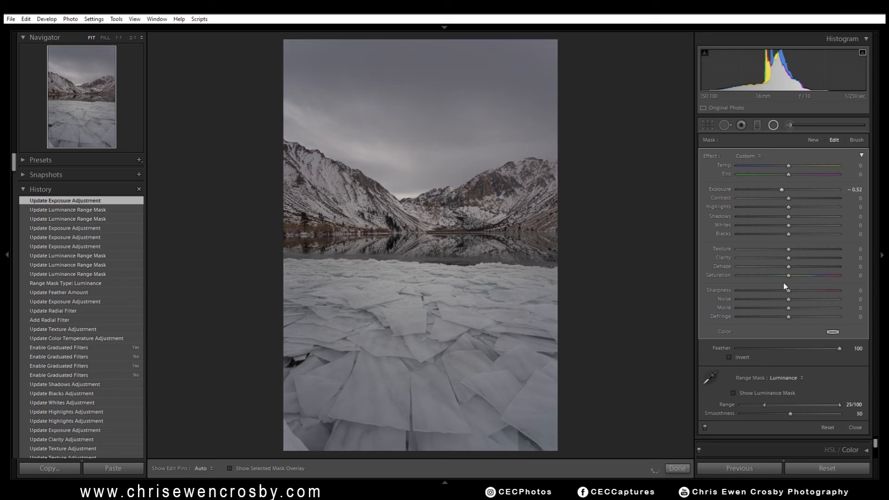
Step: Lower the radial filter's luminance range to 12/100 using the mask overlay, and compare the photo with the radial filter off and on
click(747, 394)
drag(765, 407, 754, 407)
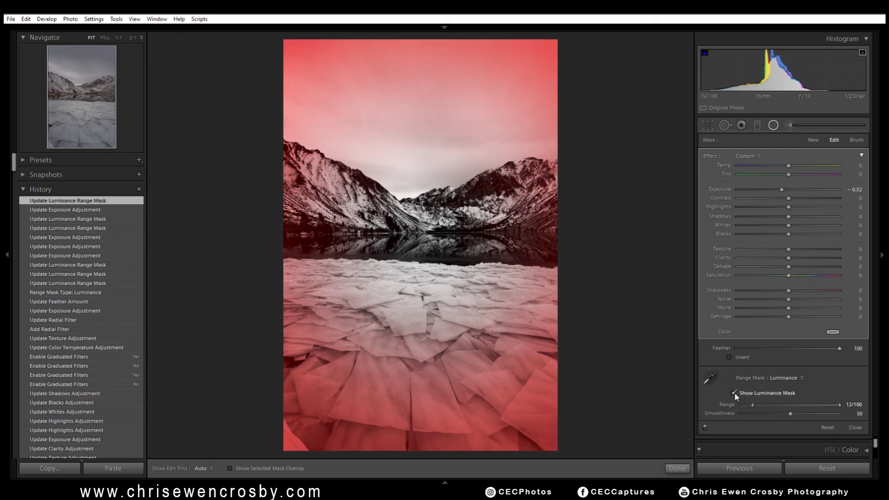
click(733, 393)
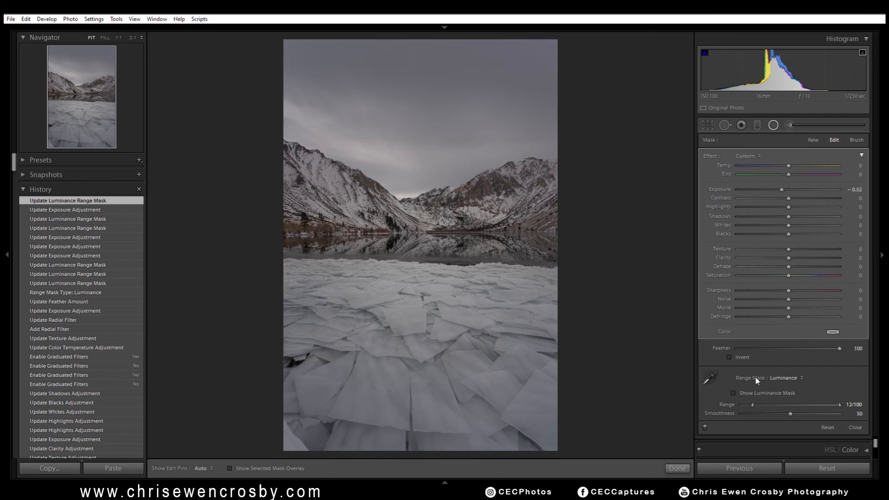
click(705, 428)
click(705, 427)
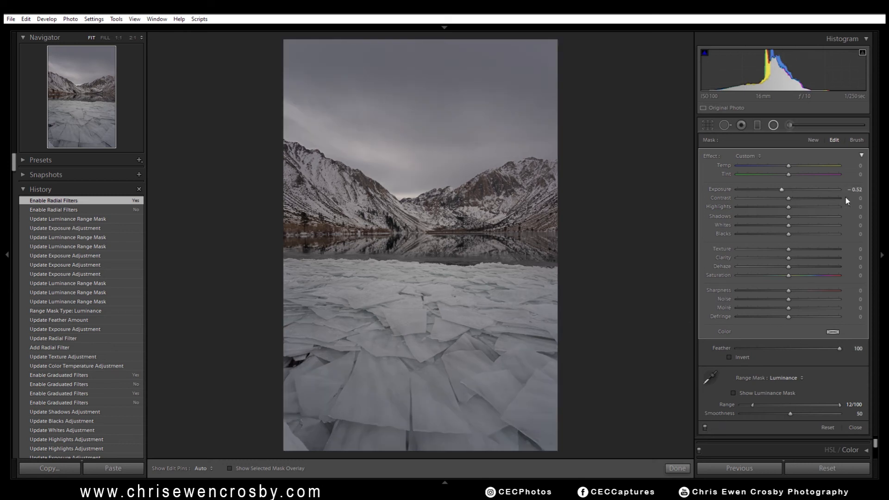
Step: Widen the radial filter's luminance range to 0/100, set its exposure to -0.30, and finish editing the filter
double_click(780, 189)
click(854, 190)
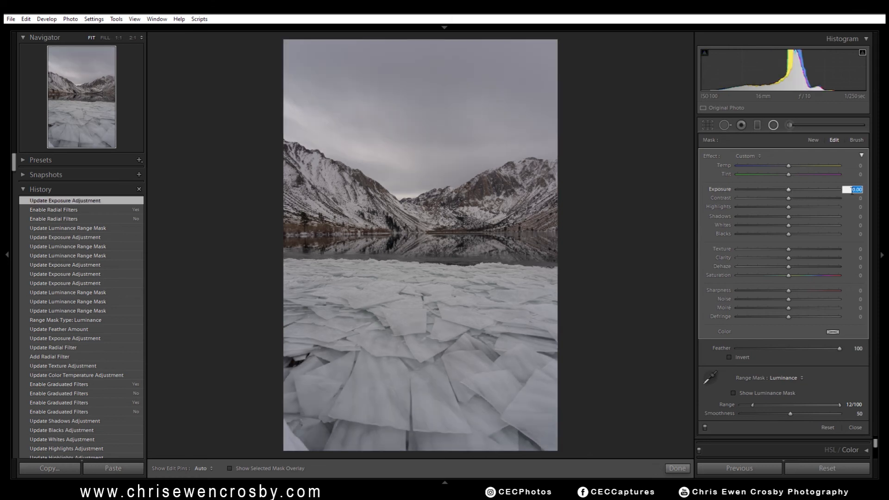
drag(753, 405, 734, 400)
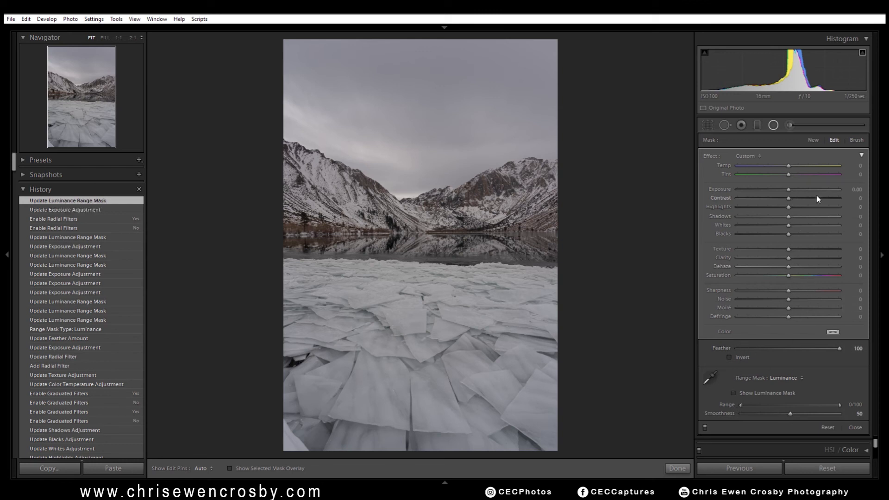
click(855, 189)
key(Down)
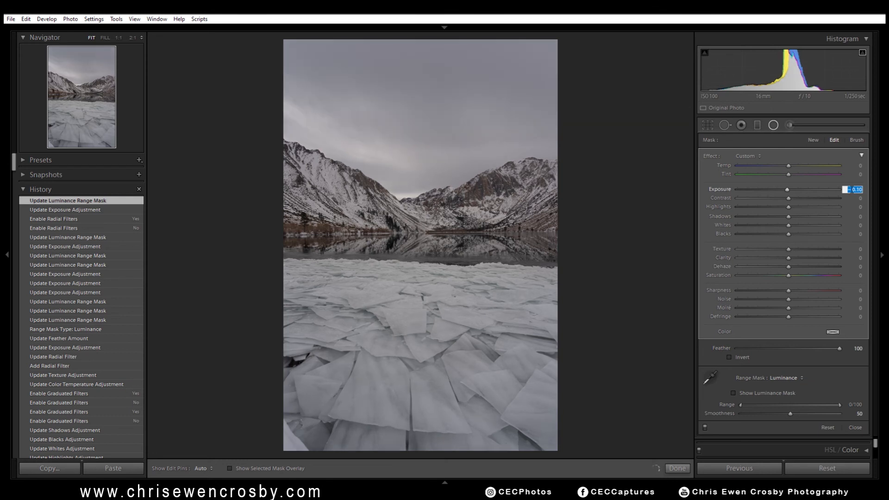
key(Down)
key(Down)
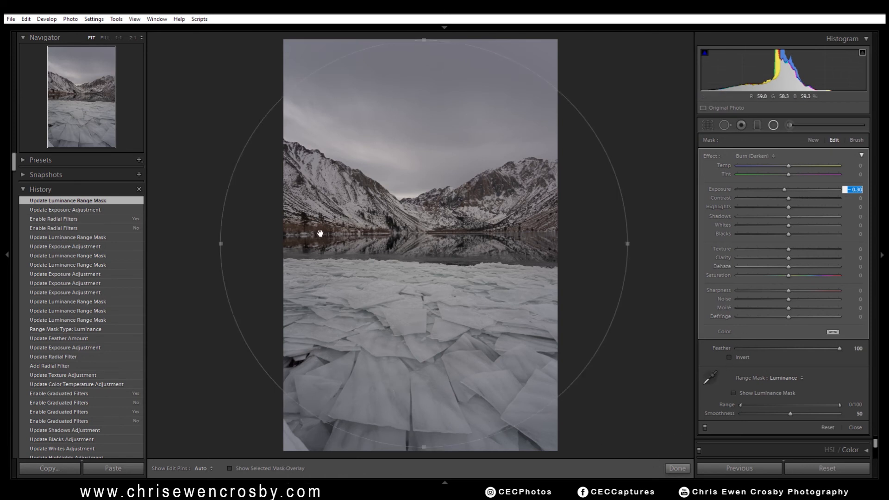
click(678, 468)
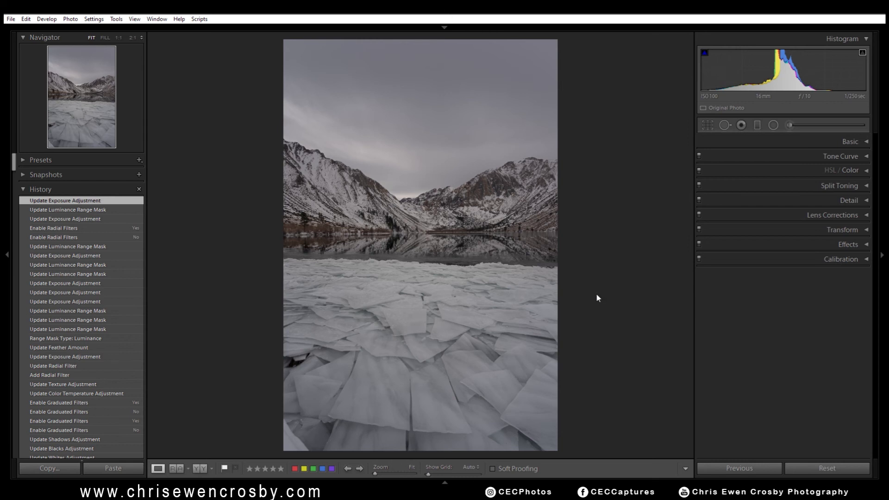
Step: Compare the edited photo with its unedited version several times, ending on the edited view
key(backslash)
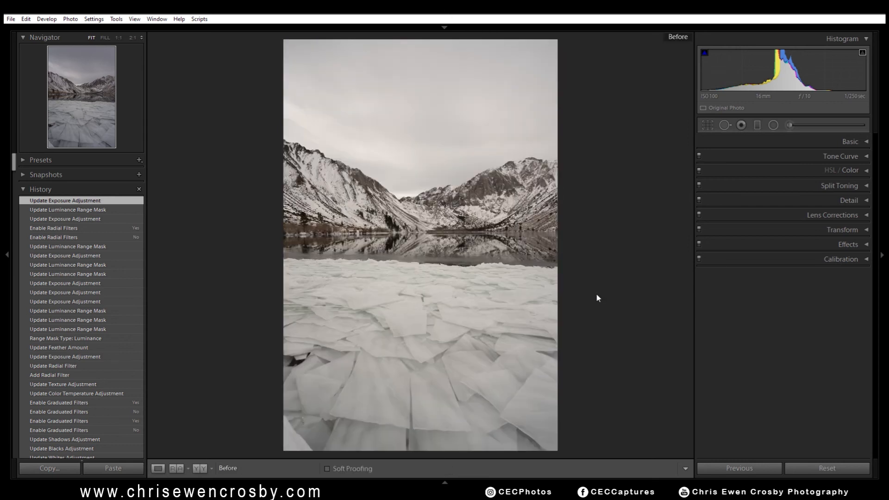
key(backslash)
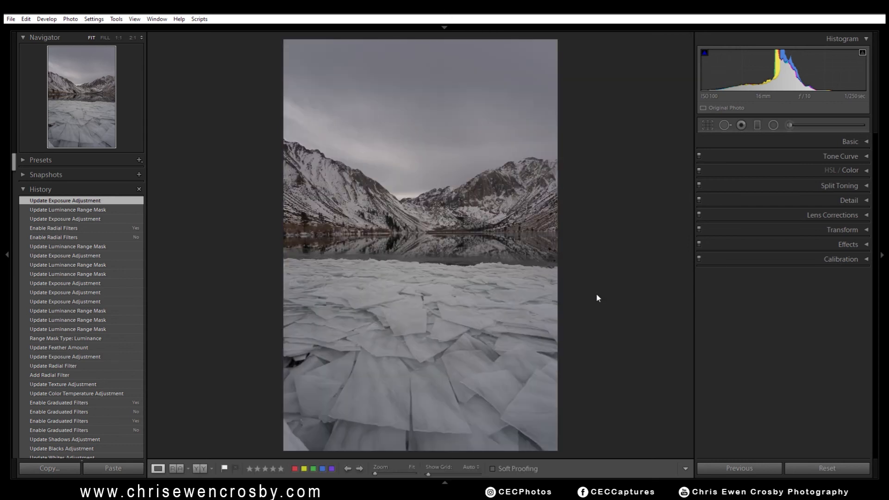
key(backslash)
key(backslash)
key(backslash)
key(backslash)
Step: Set the exposure of the lower graduated filter on the foreground ice to 0.23 and close the filter settings
click(757, 125)
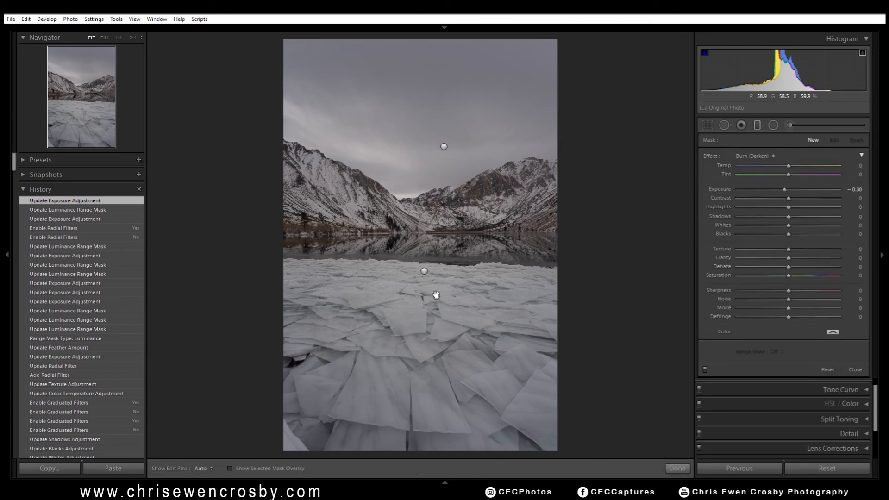
mouse_move(436, 294)
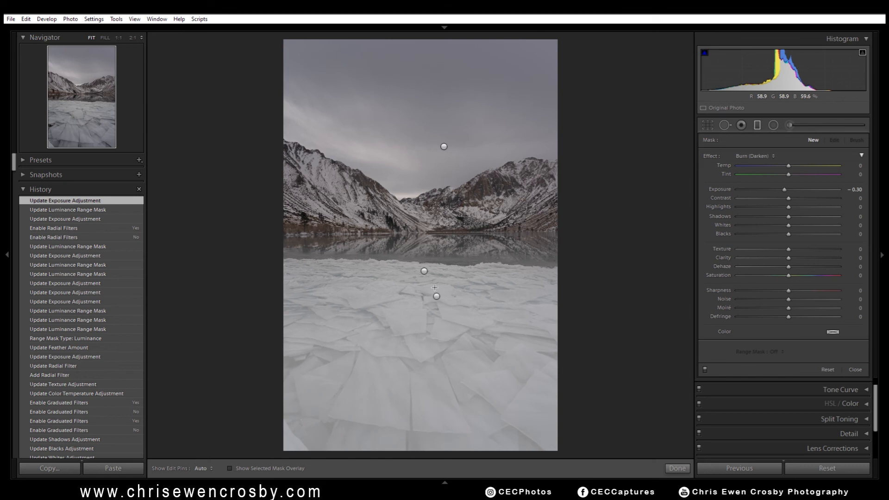
click(436, 297)
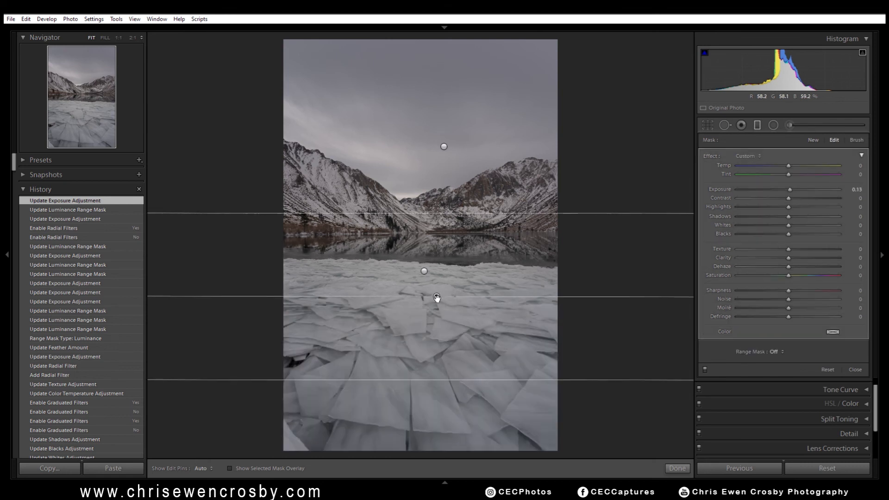
click(424, 272)
click(437, 295)
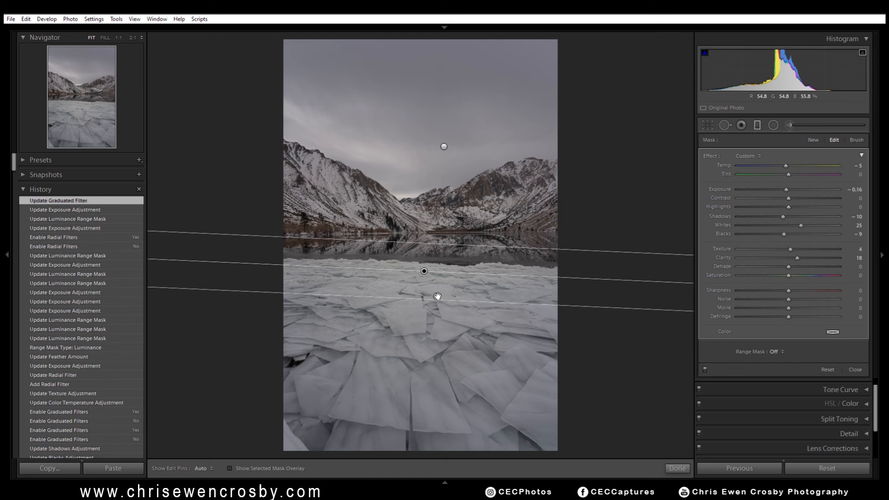
click(437, 296)
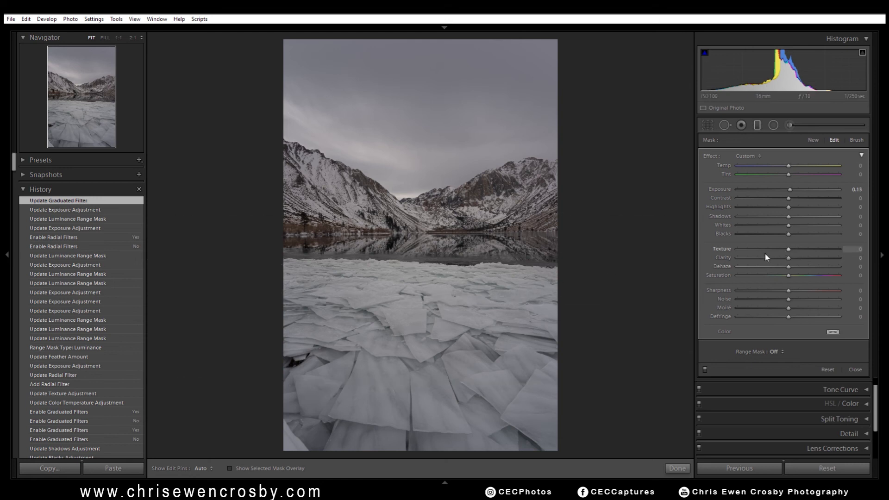
click(854, 189)
text(0.23)
key(Return)
text(0.33)
key(Return)
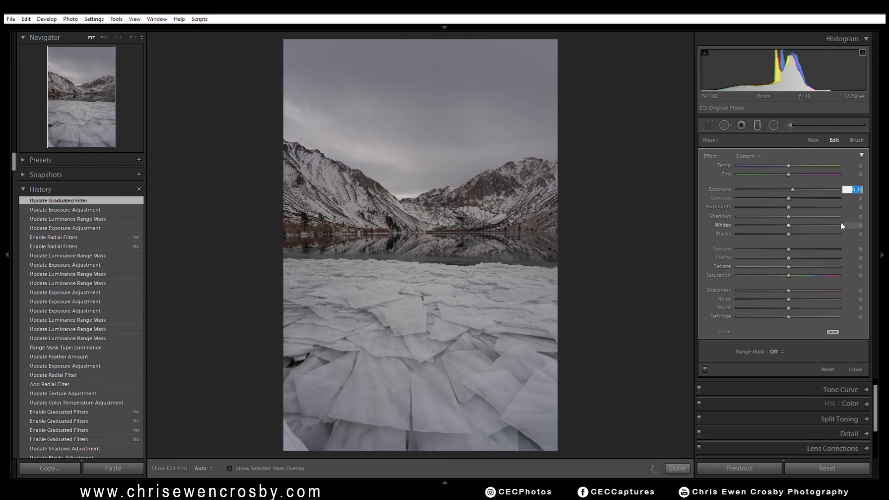
text(0.23)
key(Return)
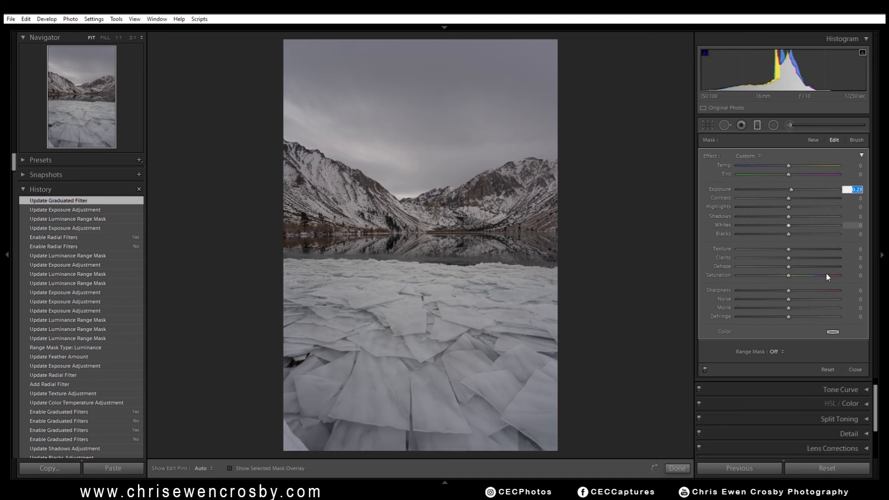
click(855, 369)
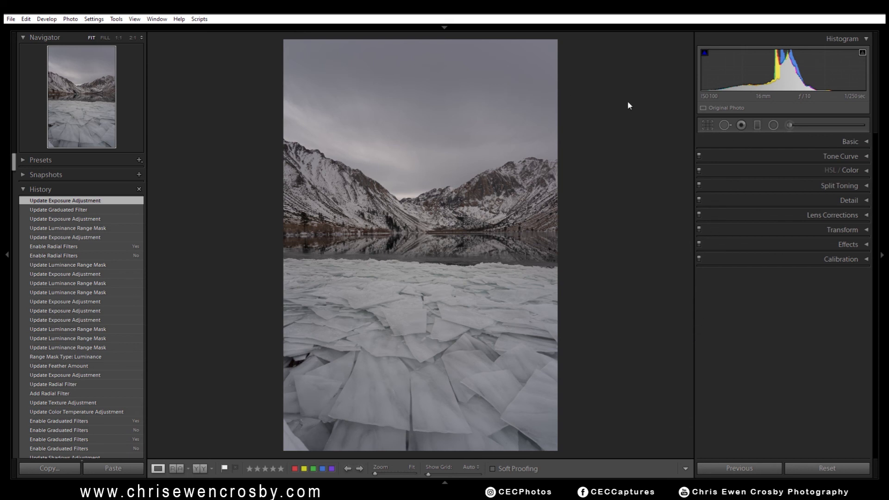
Step: Set the temperature of the graduated filter over the sky to -3
click(757, 125)
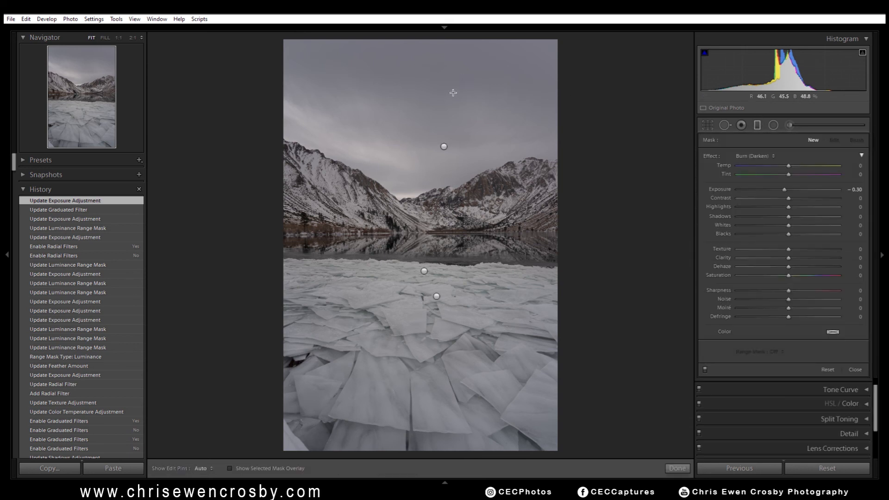
click(443, 145)
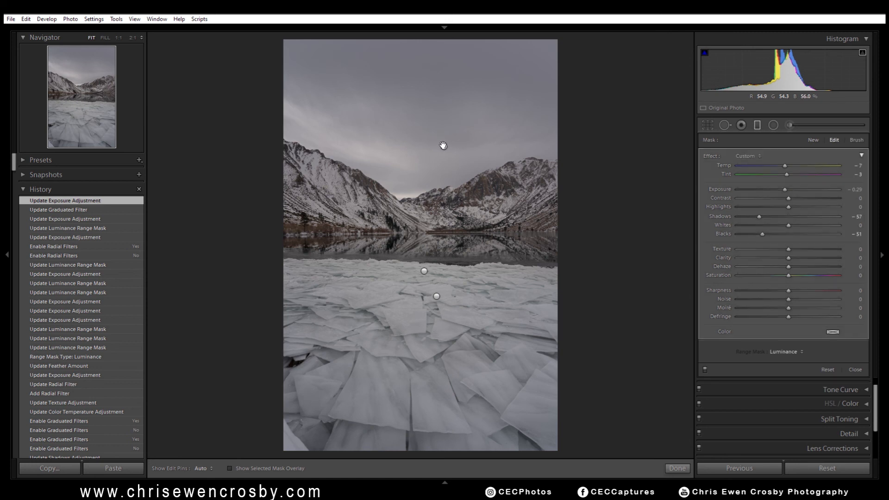
click(859, 166)
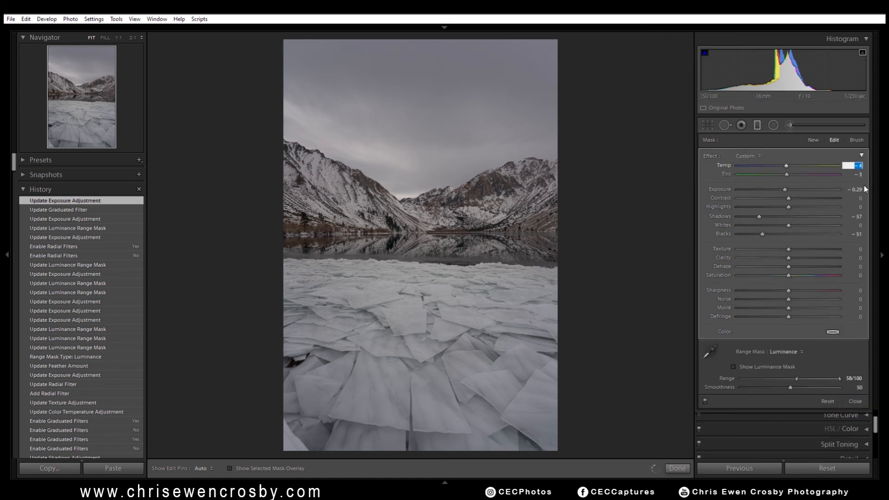
key(Return)
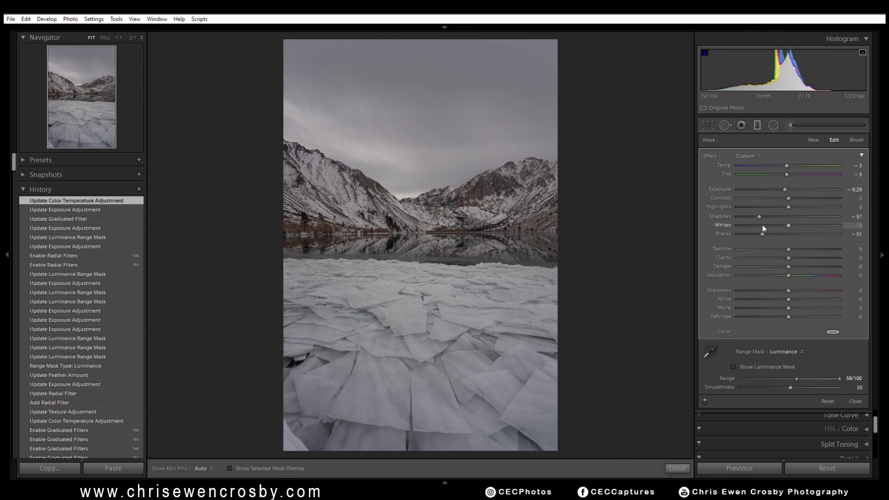
Step: Turn off the range mask on the radial filter centred over the lake
click(769, 126)
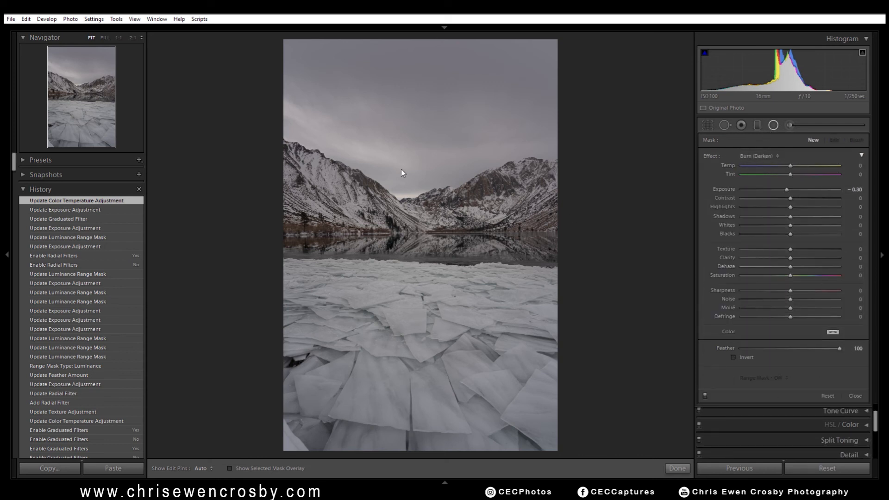
click(421, 242)
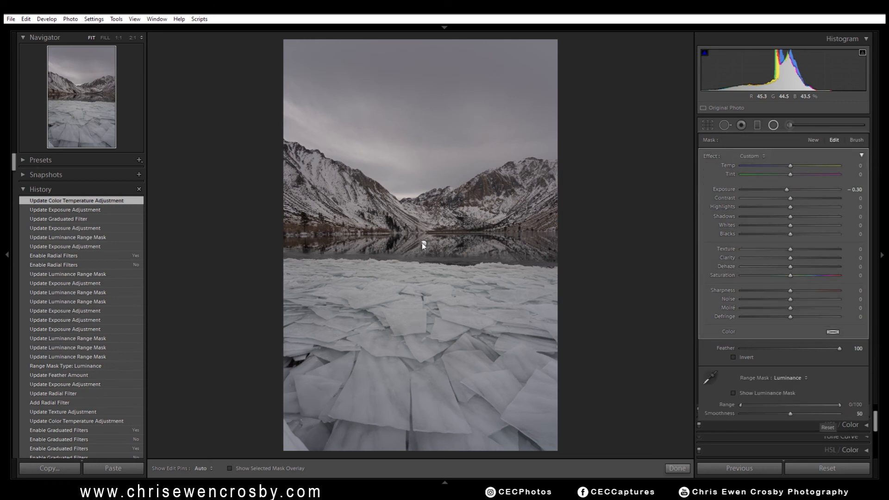
click(786, 378)
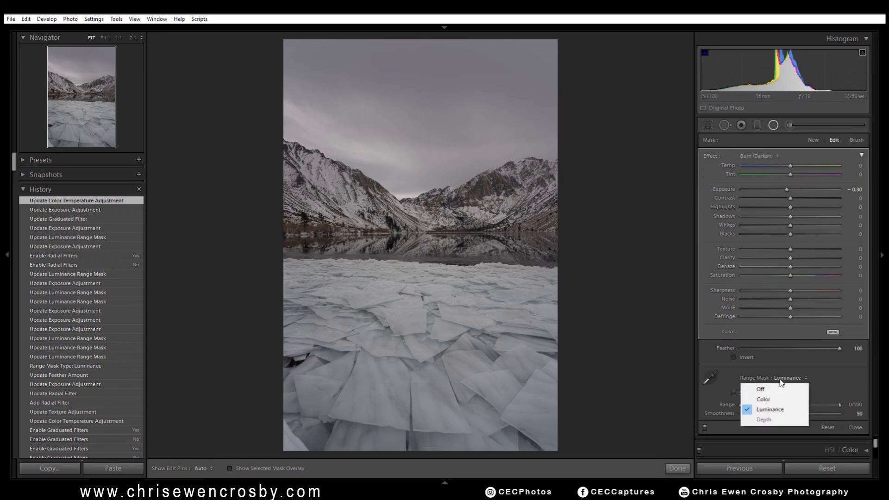
click(780, 387)
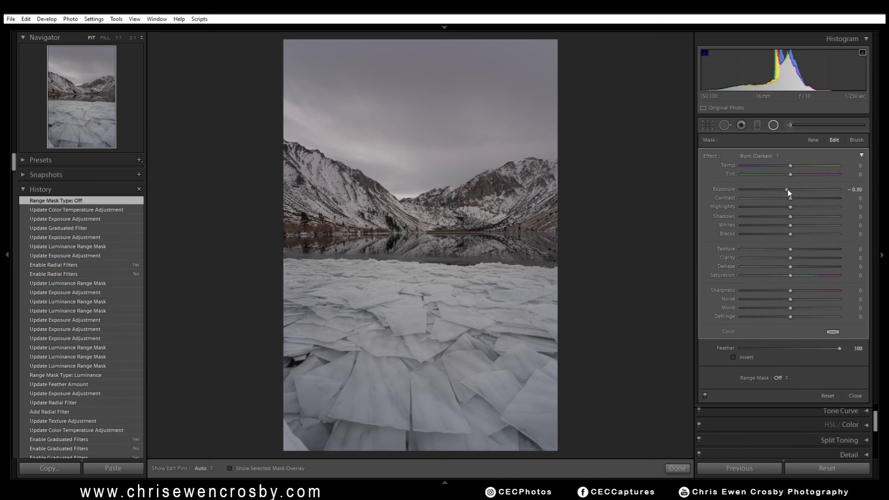
Step: Darken the radial filter by setting its exposure to -0.50, trying -0.40 for comparison
click(852, 190)
key(Down)
key(Down)
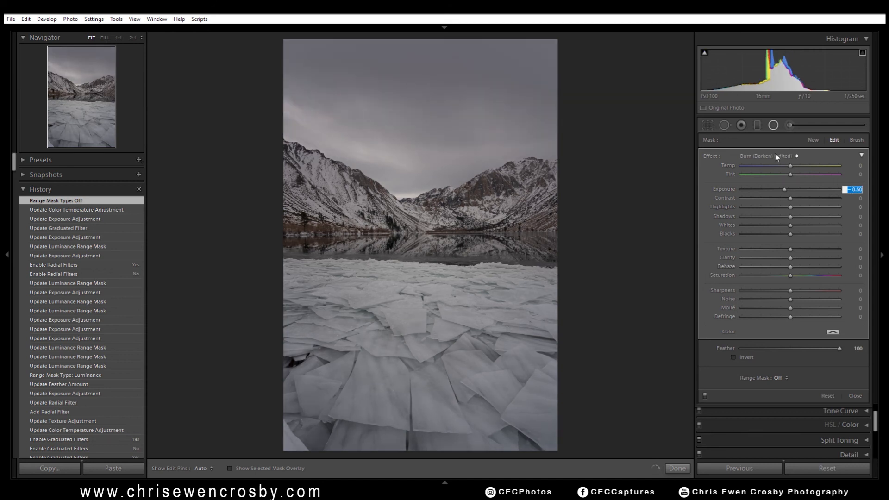
key(Up)
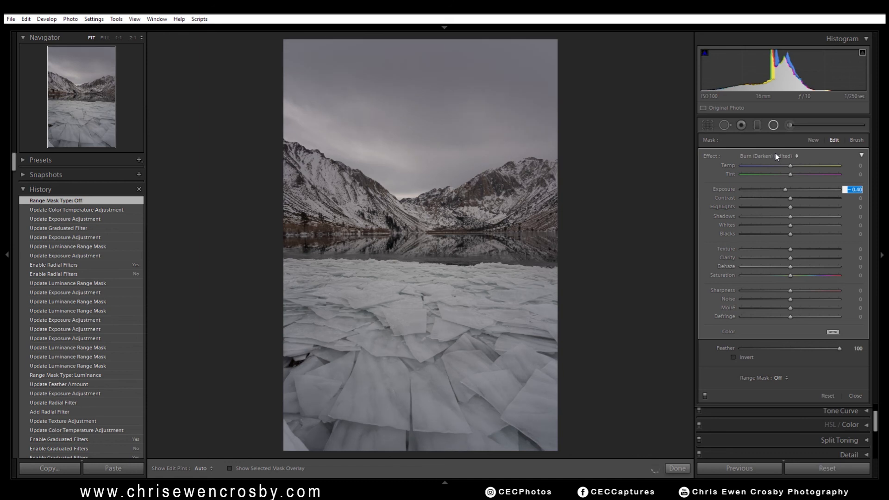
key(Down)
key(Up)
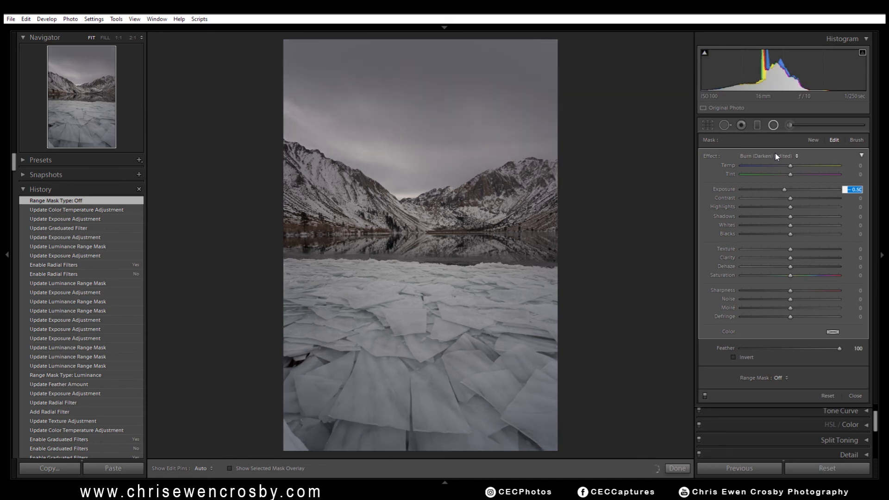
Step: Confirm the radial filter's exposure at -0.50, compare the photo with the filter off and on, and finish editing it
key(Down)
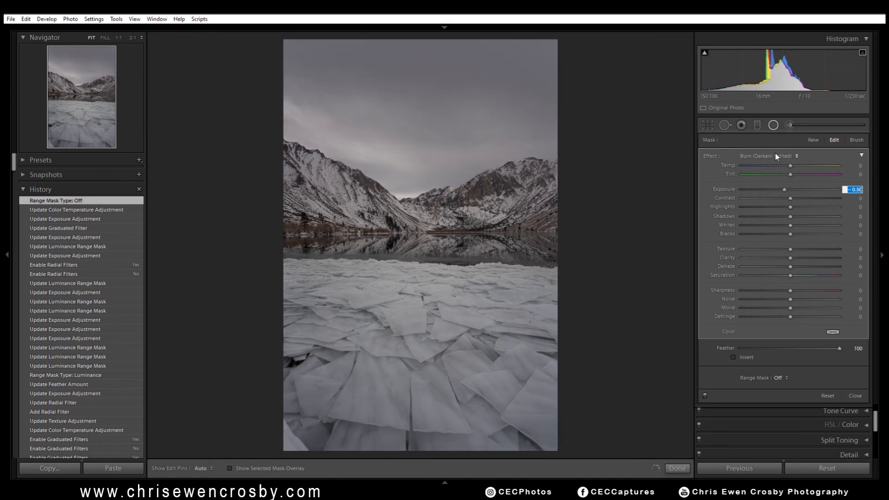
key(Return)
click(705, 396)
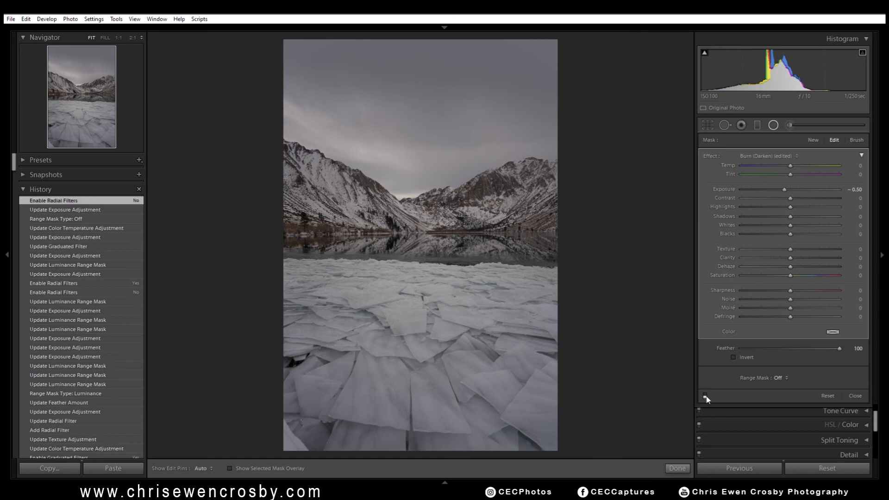
click(705, 396)
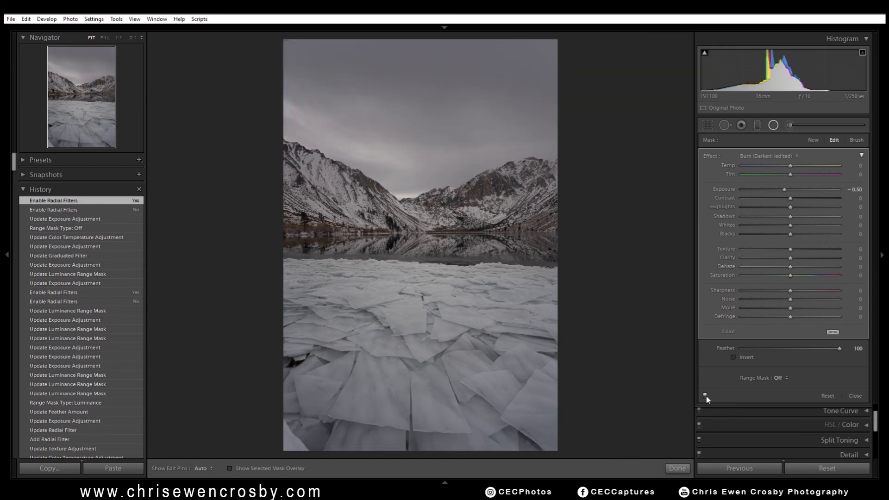
mouse_move(421, 288)
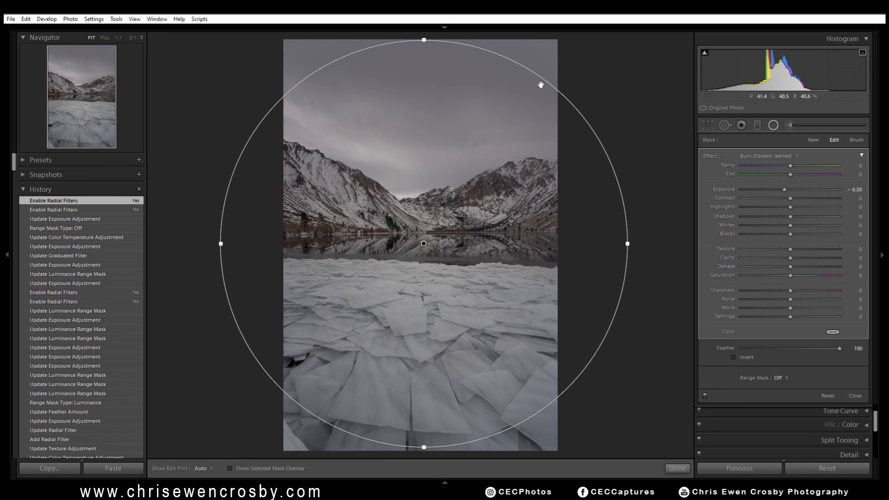
click(676, 468)
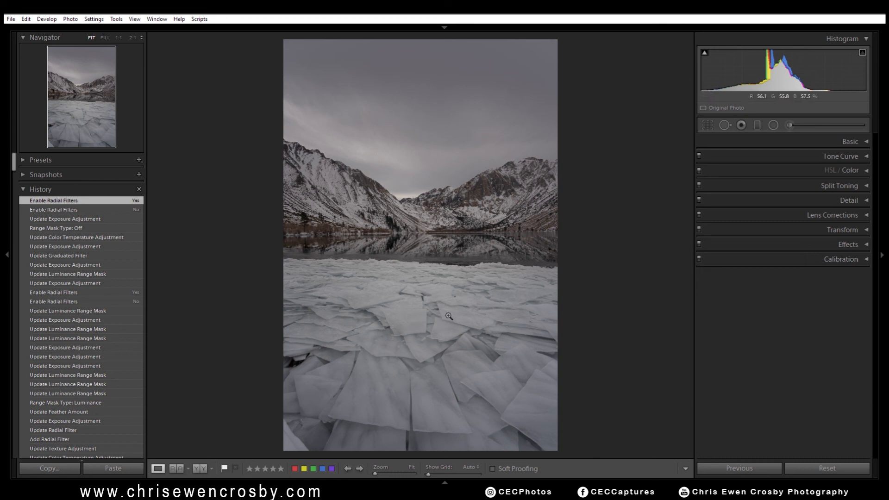
Step: Add a wide Burn (Darken) radial filter centred on the gap between the mountains, with a luminance range mask shown as an overlay
click(773, 125)
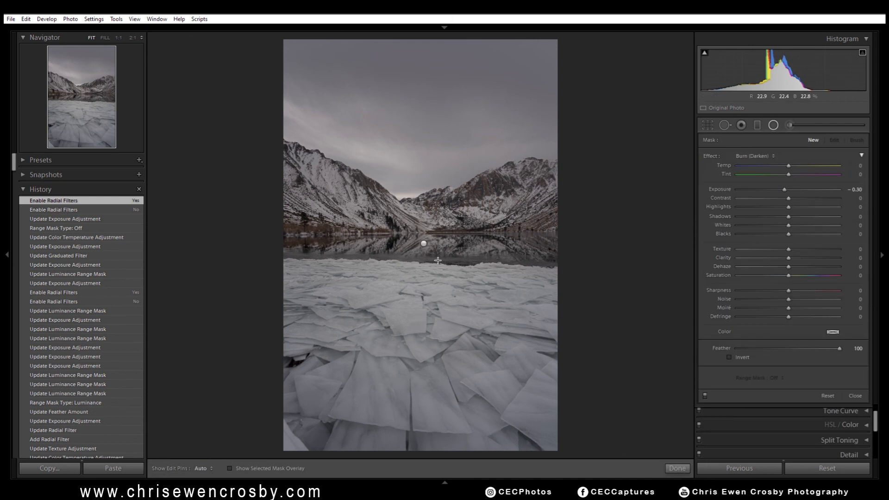
mouse_move(422, 212)
mouse_down()
mouse_move(555, 357)
mouse_move(624, 365)
mouse_move(667, 335)
mouse_move(687, 301)
mouse_move(713, 365)
mouse_move(729, 368)
mouse_up()
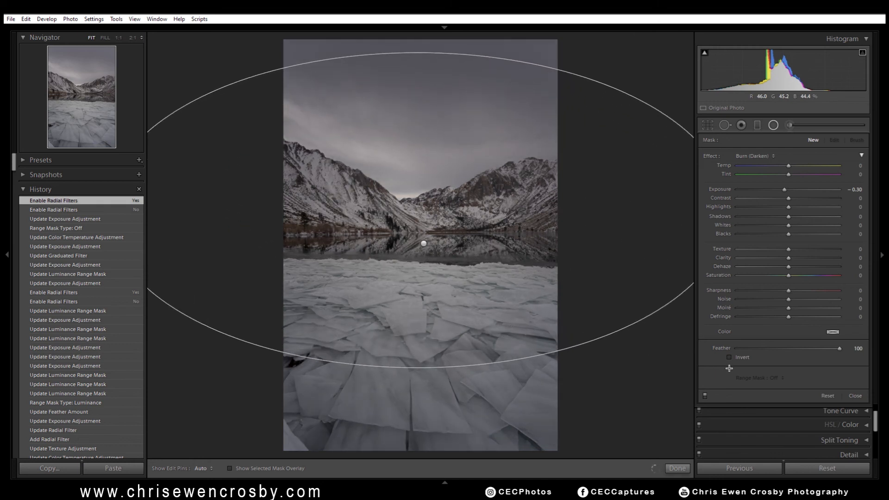
click(773, 377)
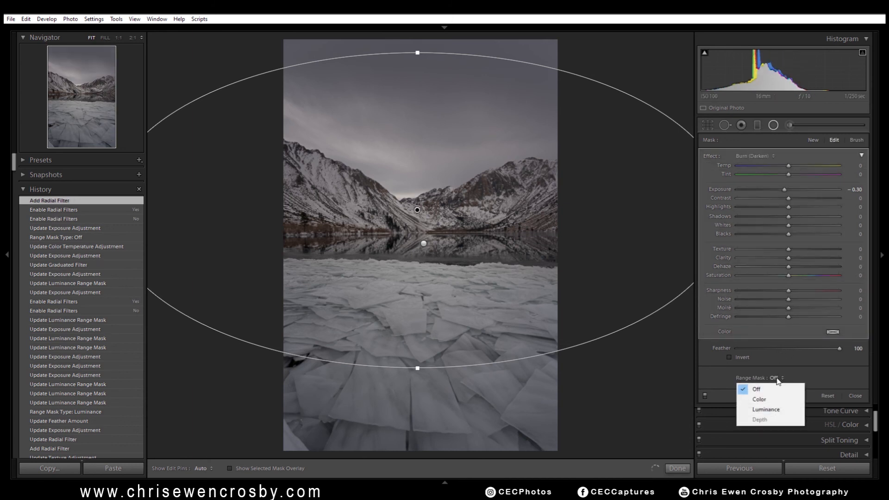
click(777, 409)
click(742, 395)
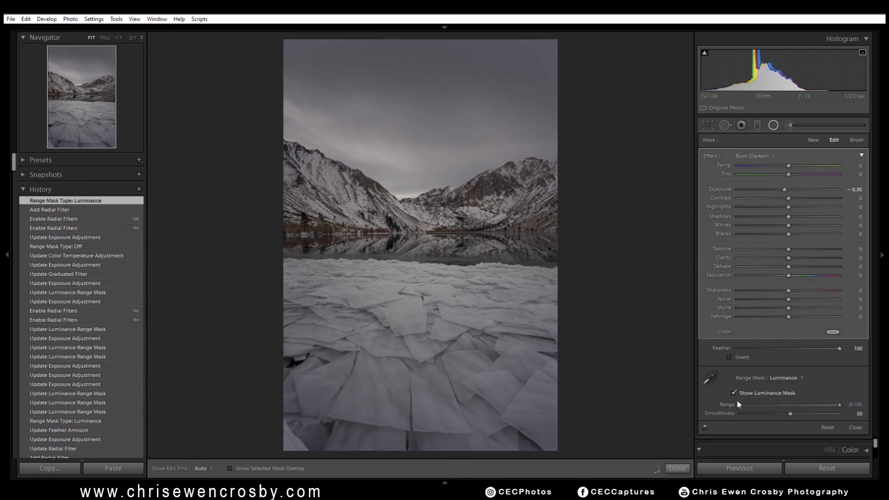
Step: Invert the new radial filter with feather at 100 and set its luminance range to 43/100
drag(741, 405, 759, 405)
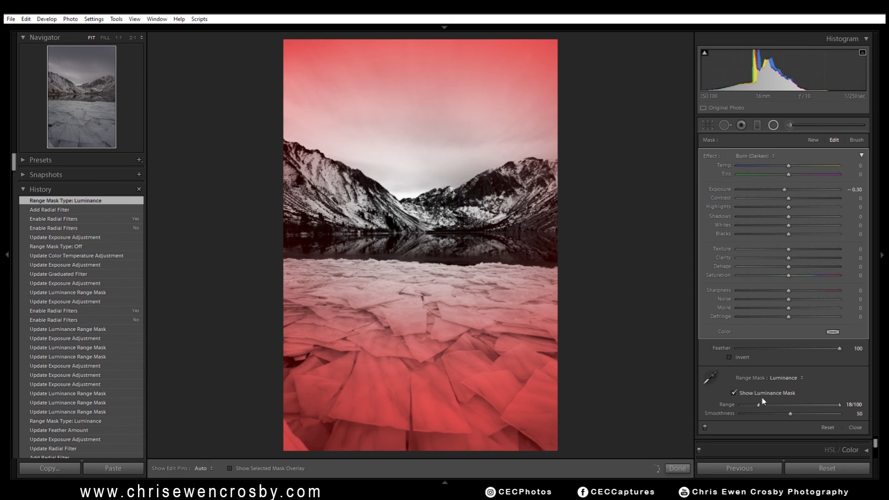
click(737, 350)
click(739, 357)
drag(737, 350, 846, 351)
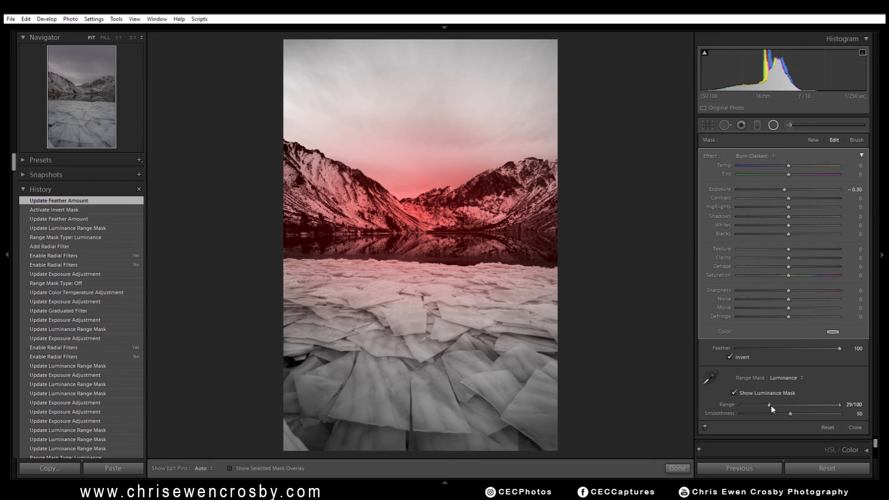
drag(782, 406, 780, 406)
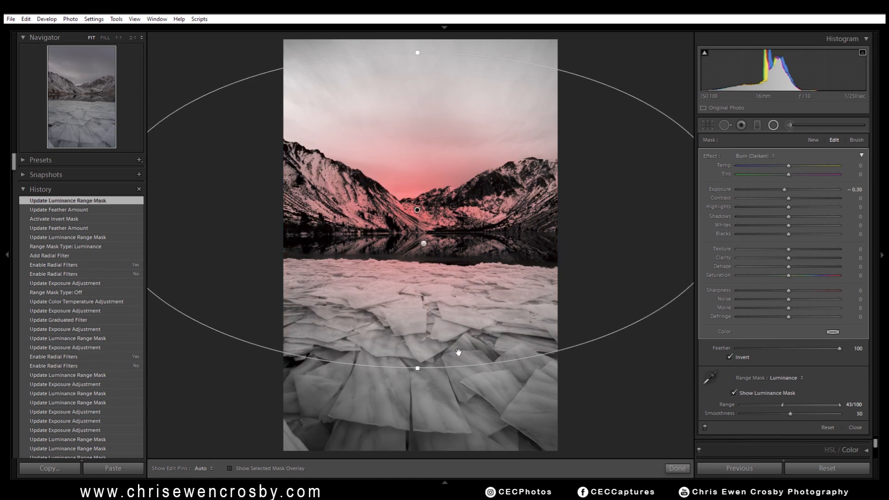
Step: Reshape the inverted radial filter into a wide, flatter ellipse from the sky to the near ice, trying a narrow shape around the valley first
drag(423, 389, 423, 399)
drag(430, 362, 417, 295)
drag(586, 210, 517, 212)
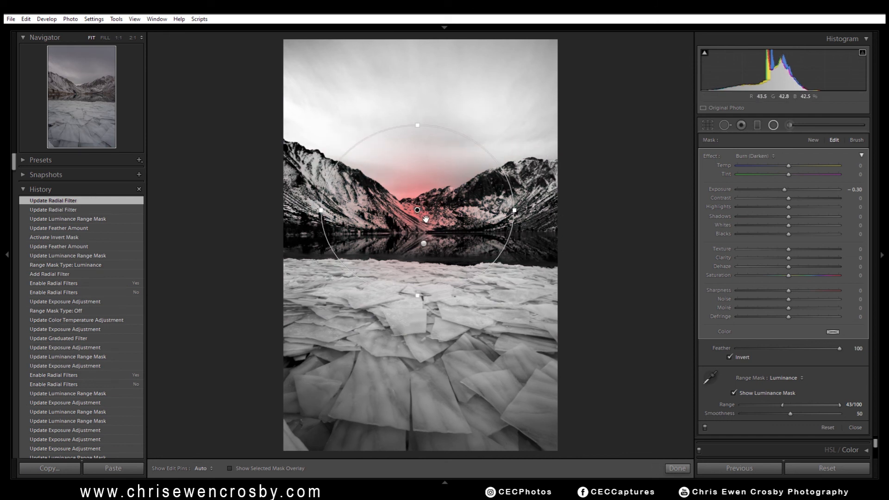
drag(414, 331, 412, 382)
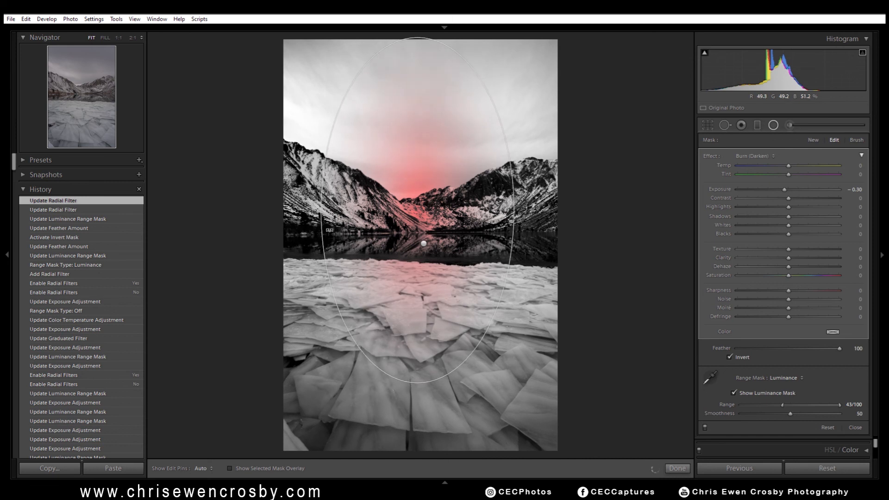
drag(323, 211, 147, 220)
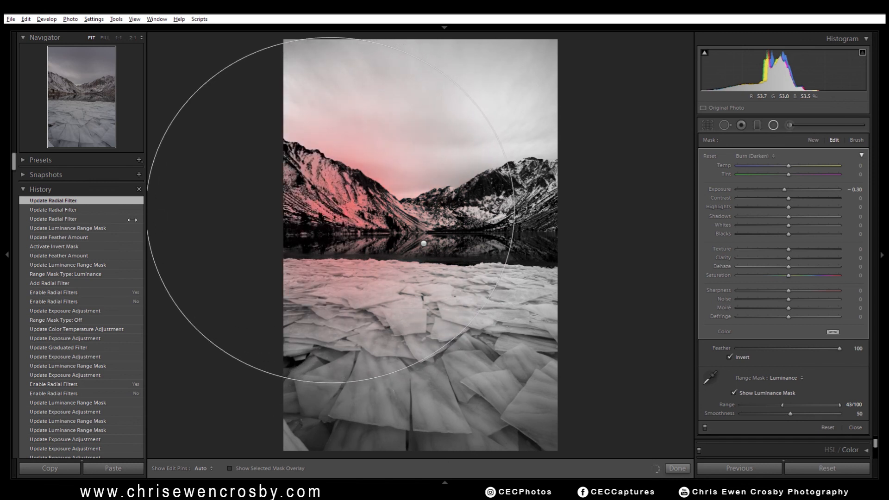
drag(514, 209, 652, 211)
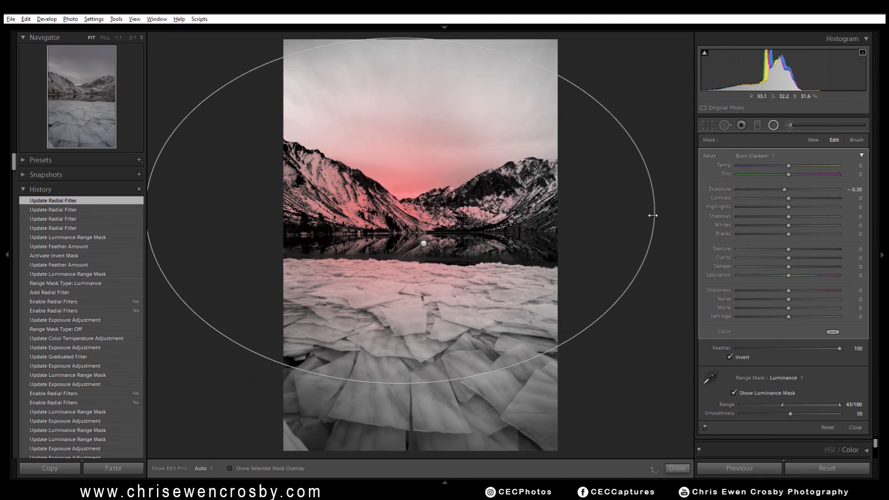
drag(399, 384, 409, 341)
drag(419, 309, 421, 307)
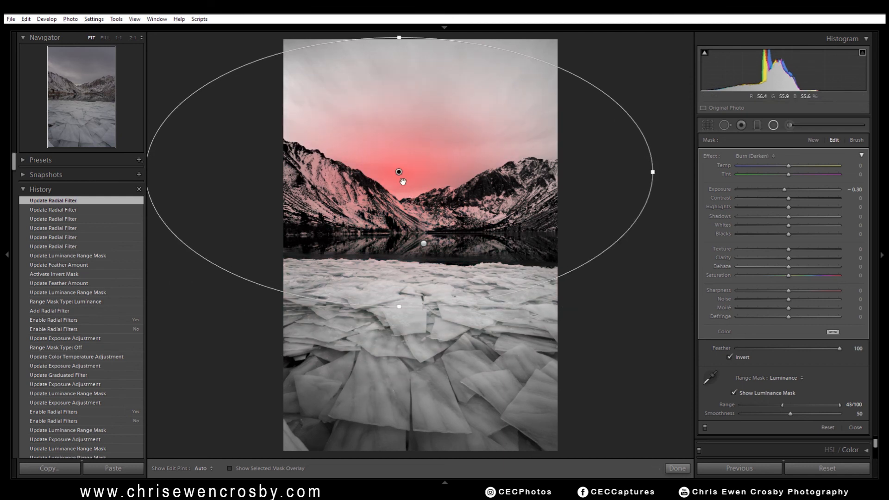
Step: Set the filter's luminance range to 58/100, recentre the ellipse on the lake shoreline and make it taller
drag(401, 181, 387, 207)
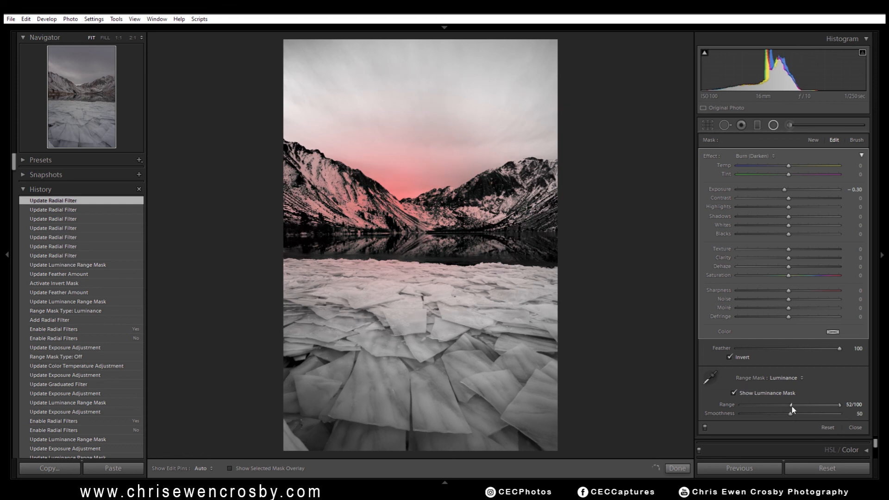
click(797, 406)
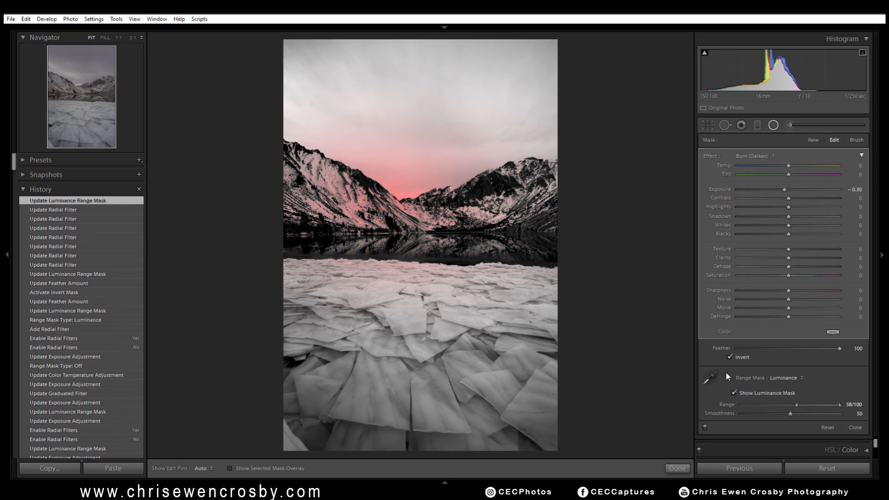
click(448, 215)
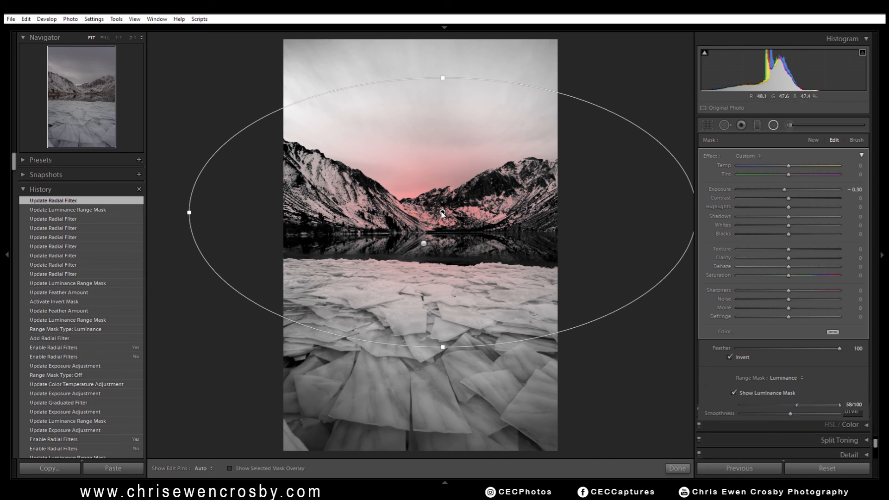
drag(441, 212, 438, 237)
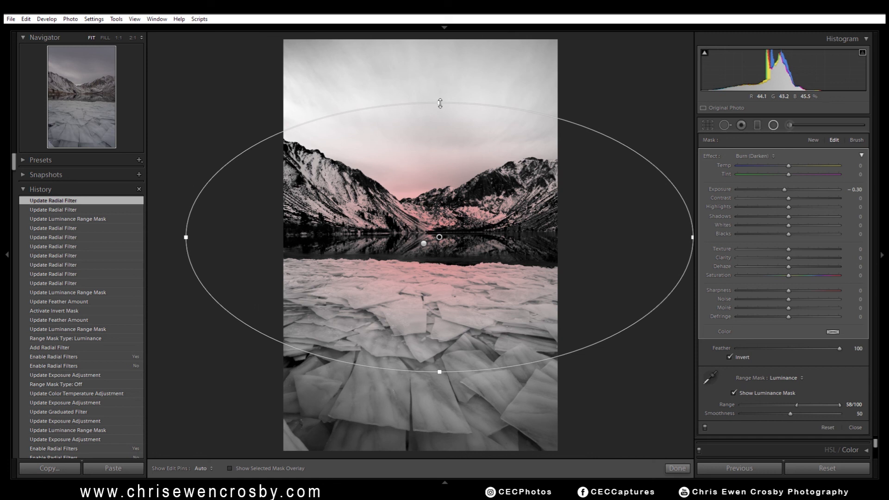
drag(440, 103, 452, 72)
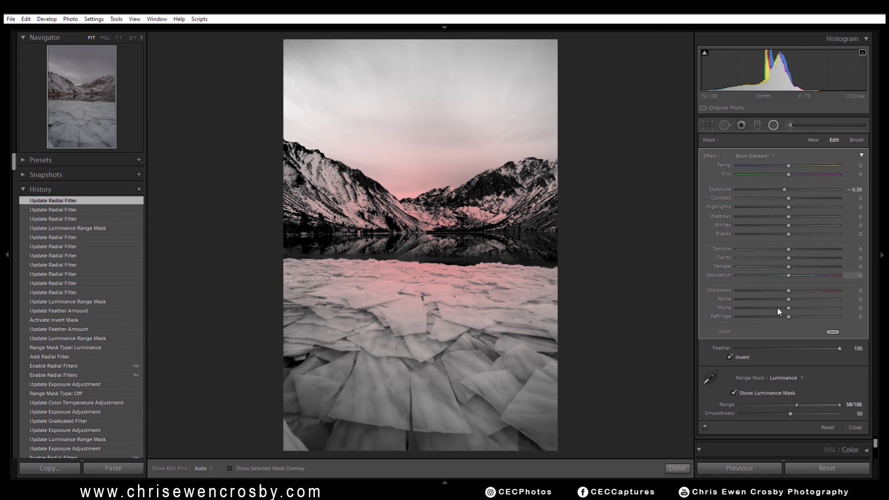
Step: Hide the luminance mask, reset the inverted radial filter's exposure to 0, and set its highlights to 30 and whites to 29
click(742, 393)
double_click(784, 191)
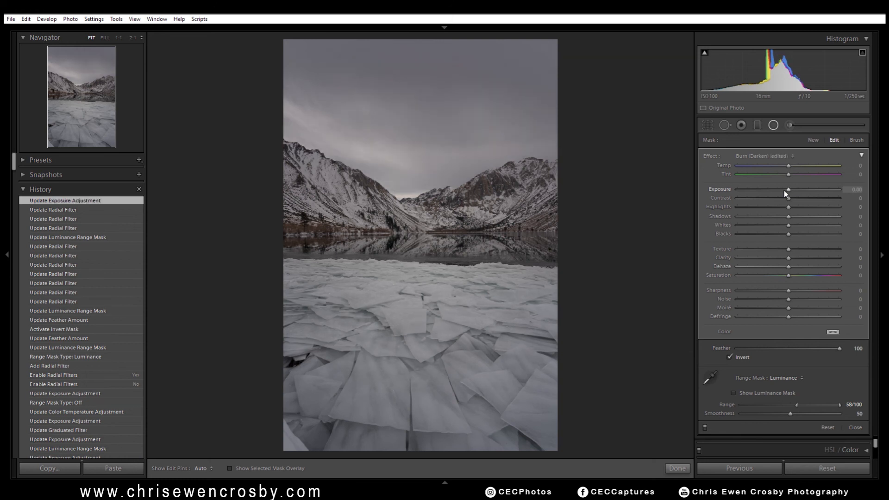
drag(788, 226, 798, 229)
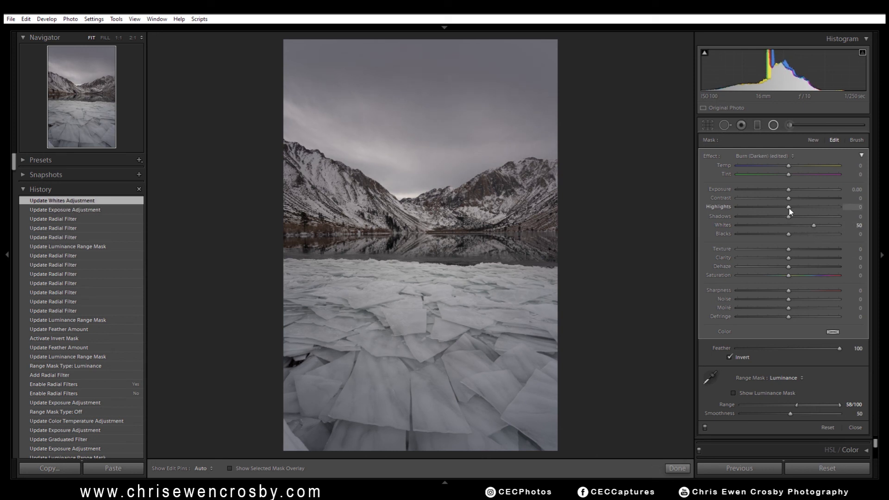
drag(782, 209, 803, 213)
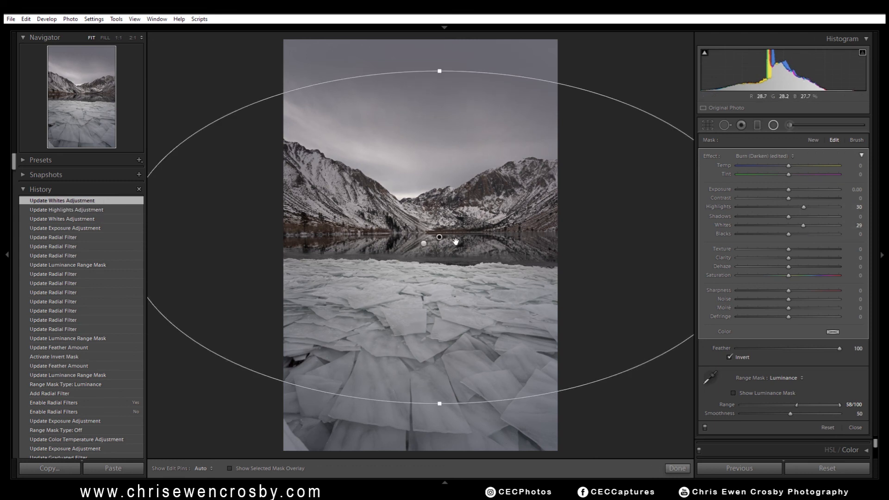
Step: Tilt the inverted radial filter slightly clockwise, set its highlights to 20 and whites to 23, and compare the photo with radial filters off and on
drag(438, 61, 462, 66)
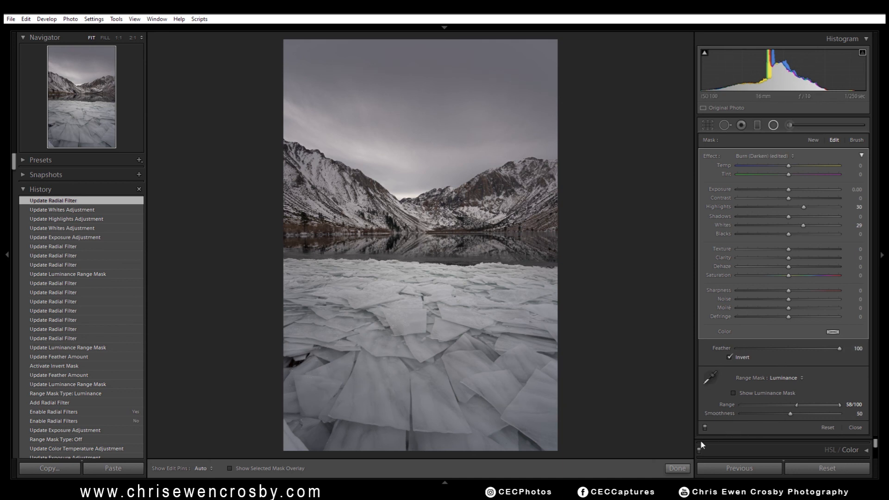
click(677, 468)
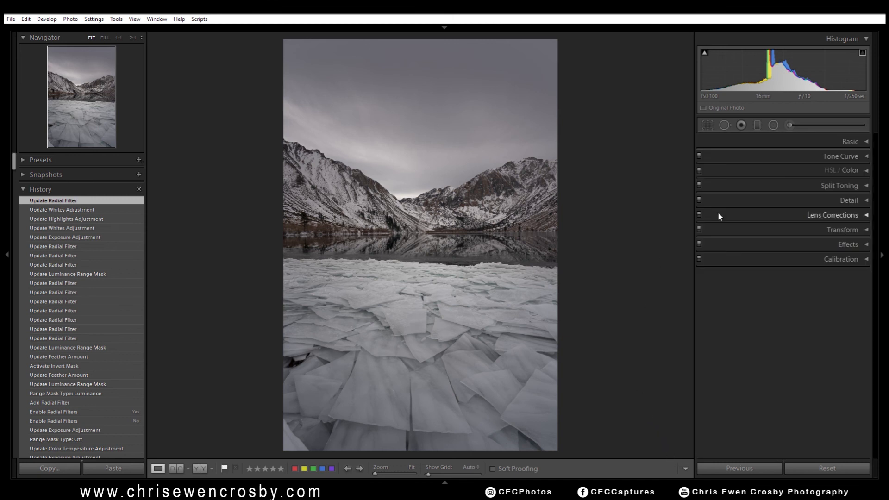
click(773, 126)
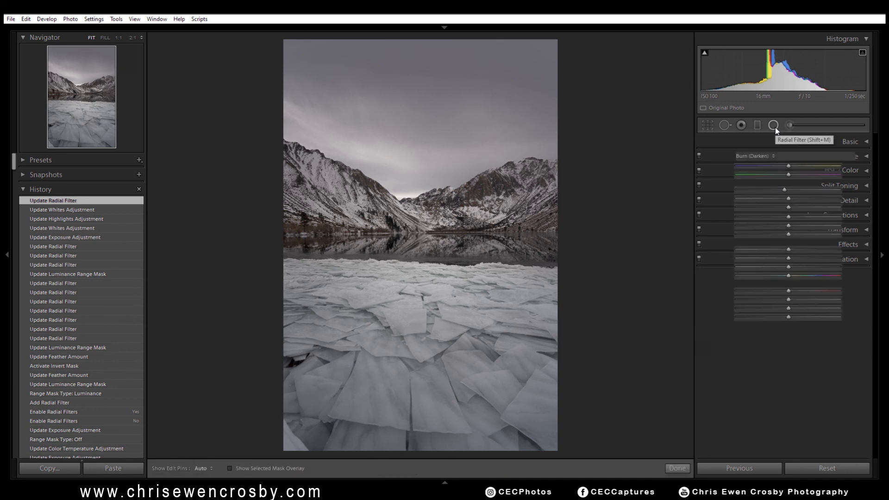
click(440, 237)
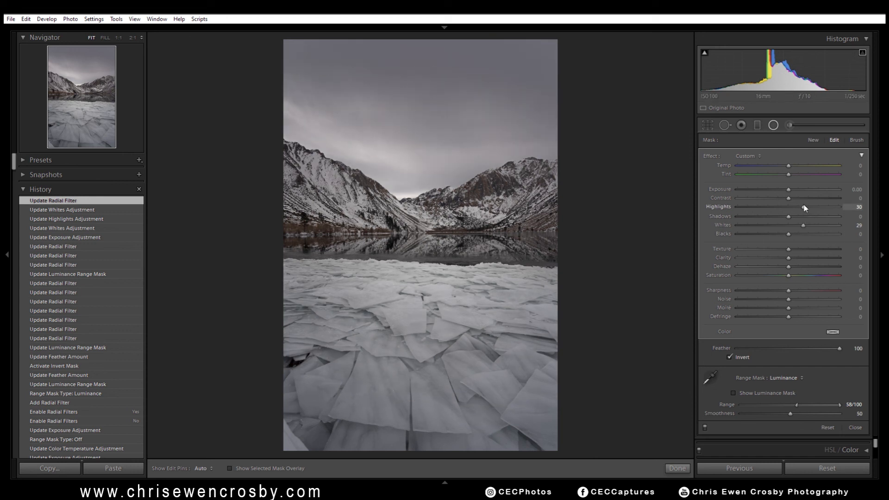
drag(799, 206, 798, 224)
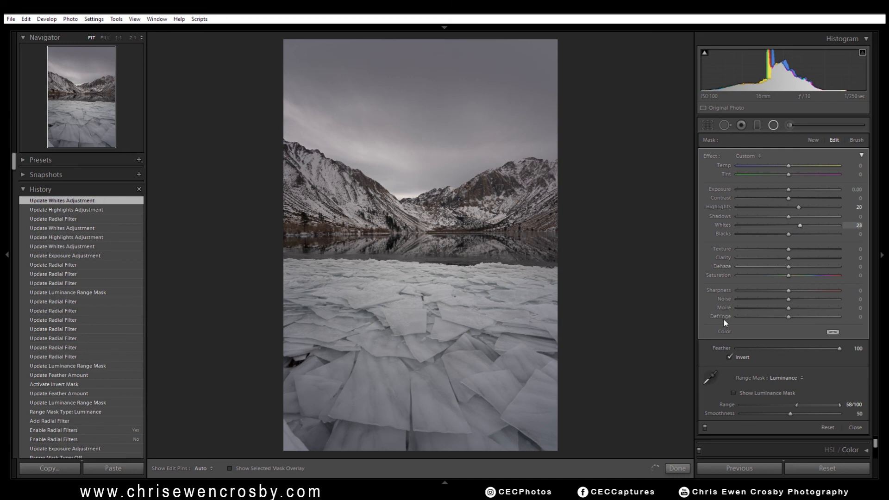
click(704, 429)
click(704, 429)
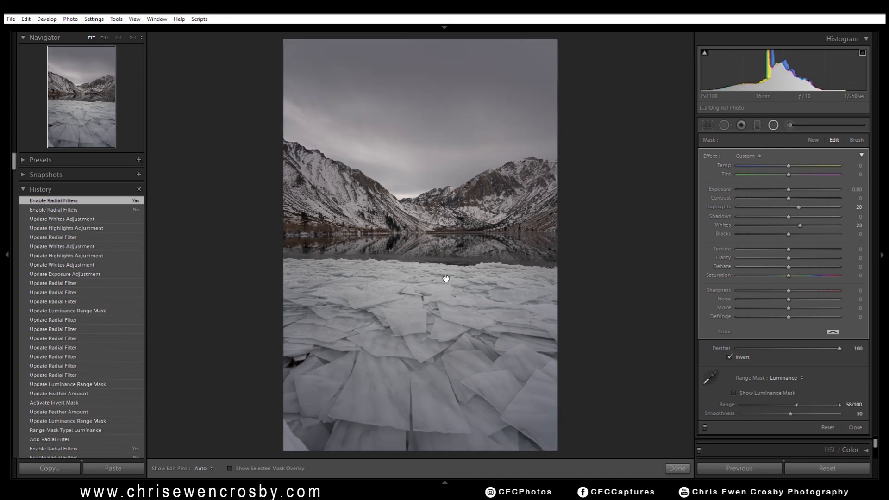
Step: Select the round darkening radial filter centred on the lake and enlarge its circle evenly well beyond the photo's edges
click(424, 243)
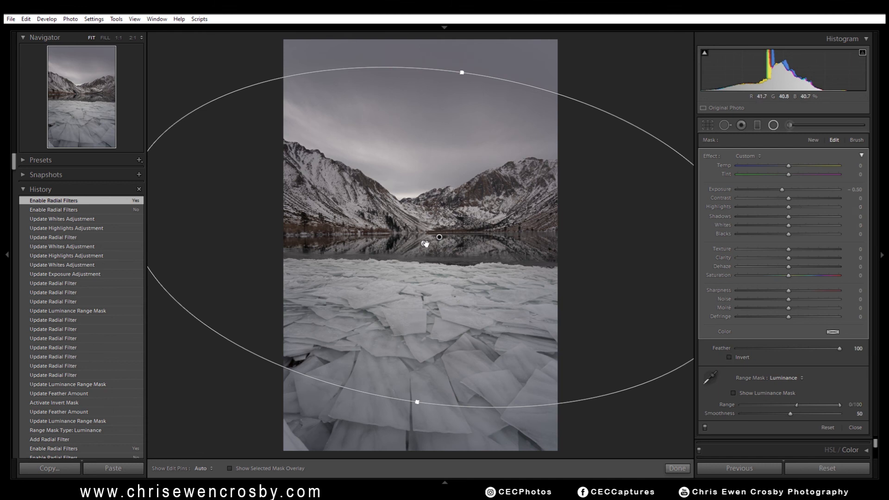
click(425, 243)
mouse_move(425, 243)
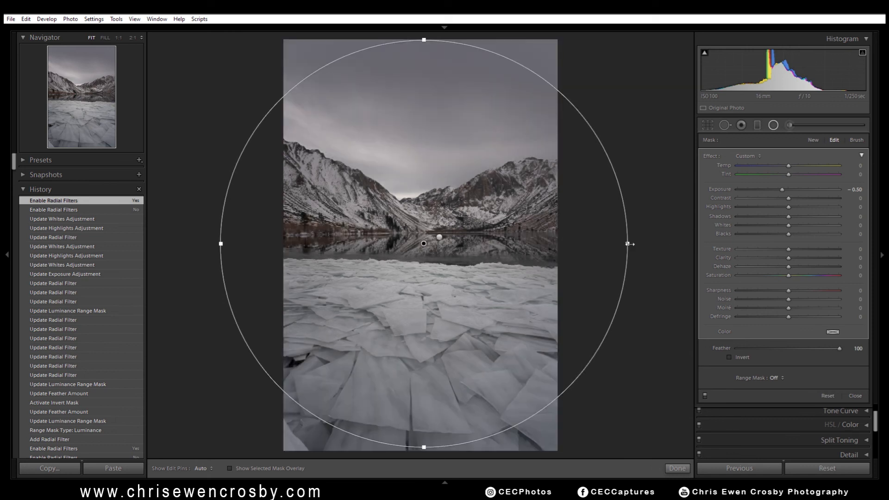
drag(628, 244, 715, 248)
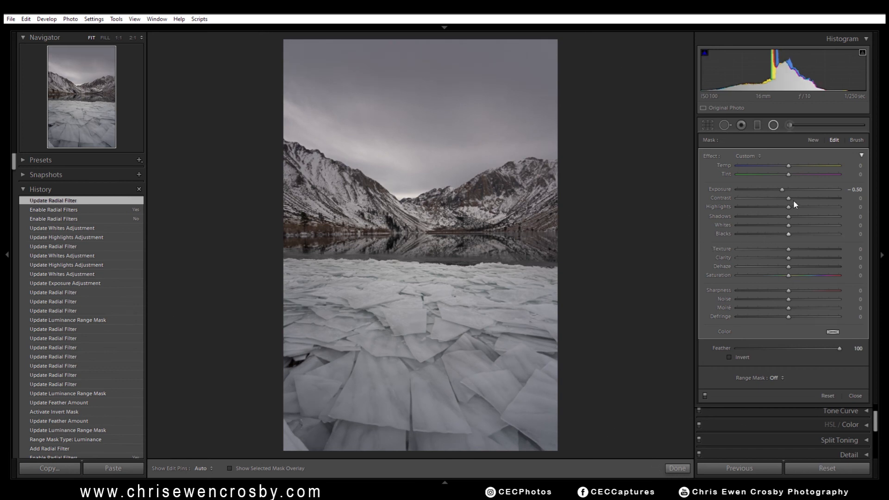
Step: Set the enlarged radial filter's exposure to -0.20, compare the photo with radial filters off and on, and close the filter settings
key(Down)
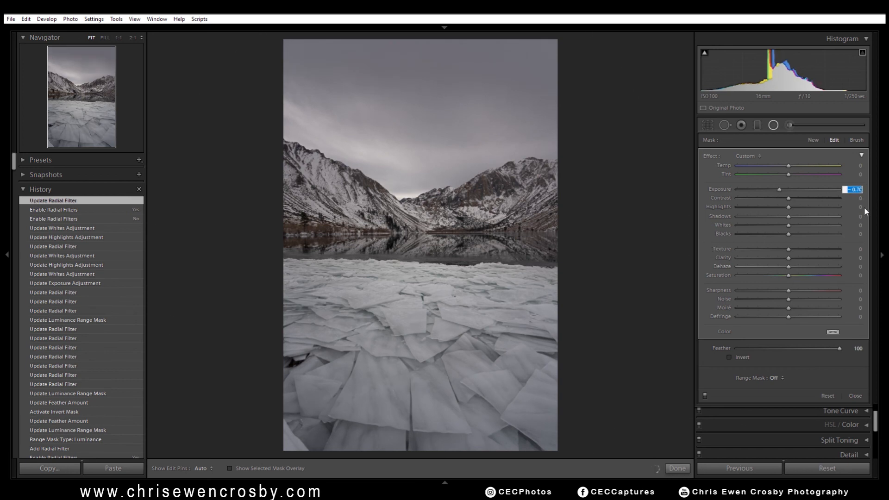
key(Up)
key(Up)
key(Up)
key(Up)
key(Up)
key(Return)
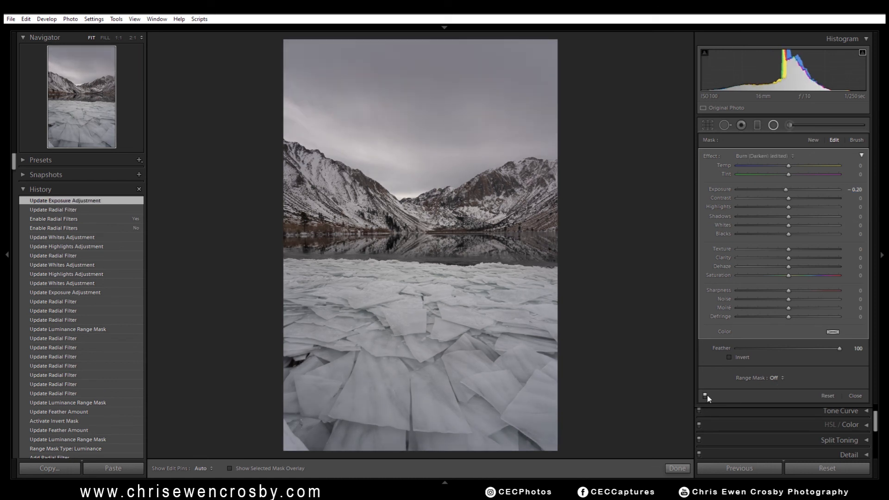
click(705, 396)
click(705, 396)
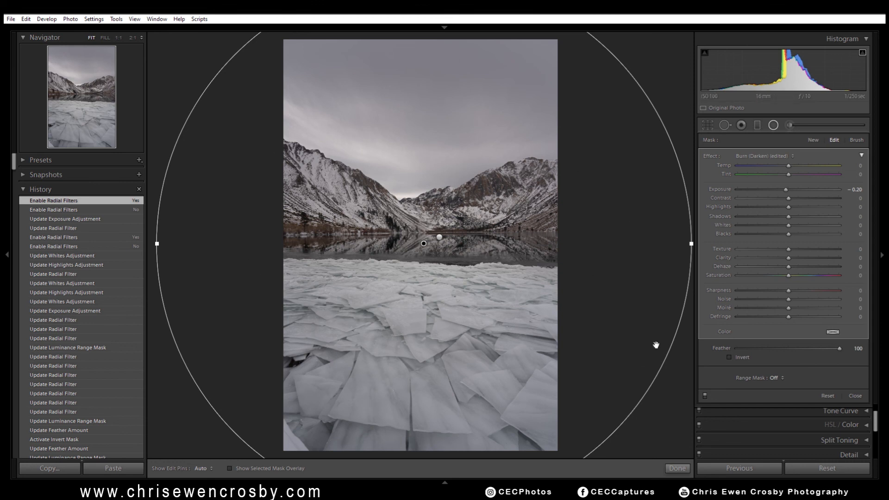
click(855, 396)
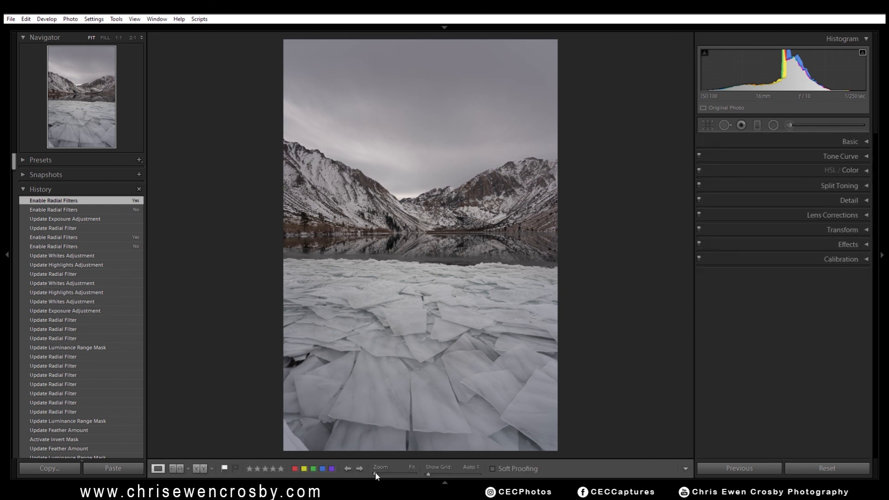
Step: Compare the original and edited versions of the whole photo at 1:8 several times, ending on the edit, and open its full-screen preview
click(377, 472)
drag(379, 472, 379, 472)
drag(382, 471, 384, 471)
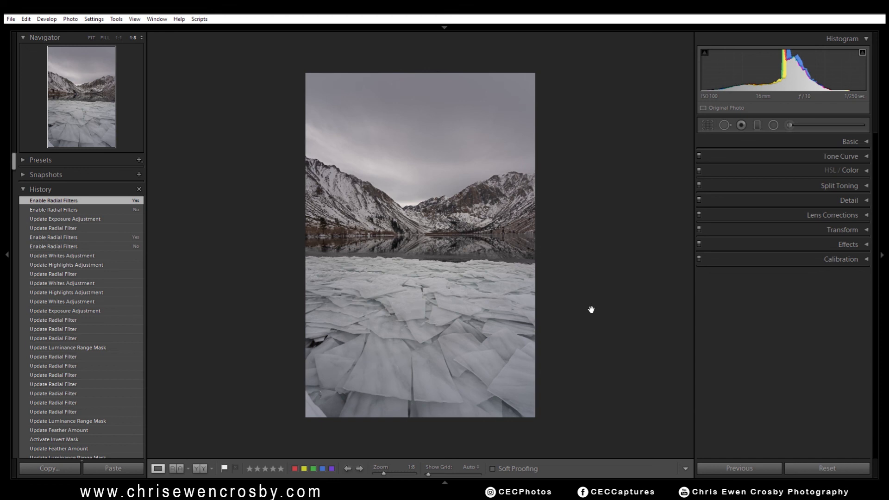
key(backslash)
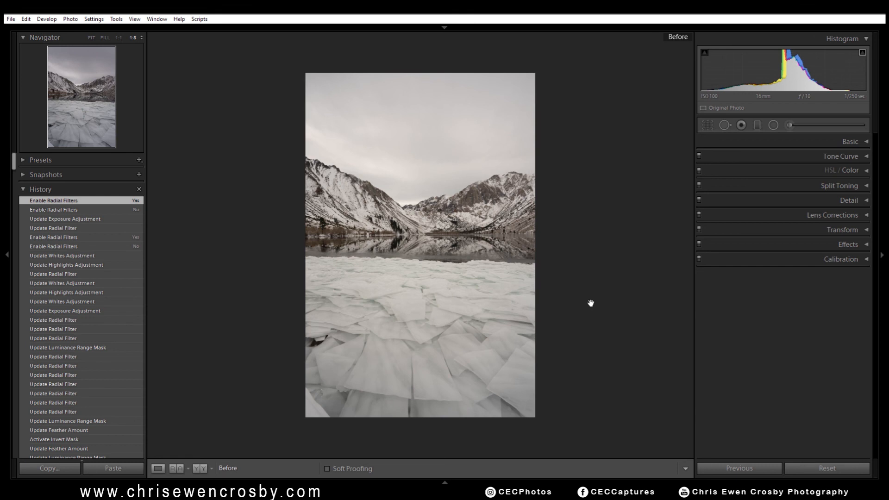
key(backslash)
key(backslash)
key(backslash)
key(backslash)
key(backslash)
key(backslash)
key(backslash)
key(backslash)
key(backslash)
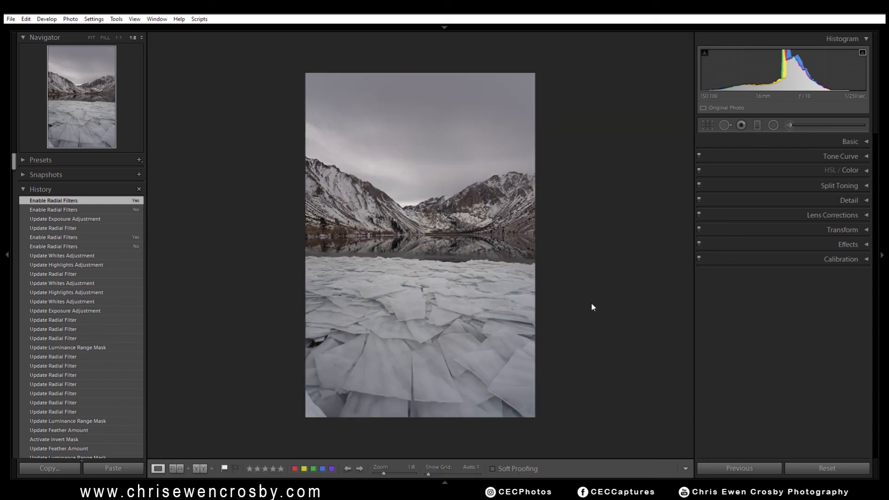
key(f)
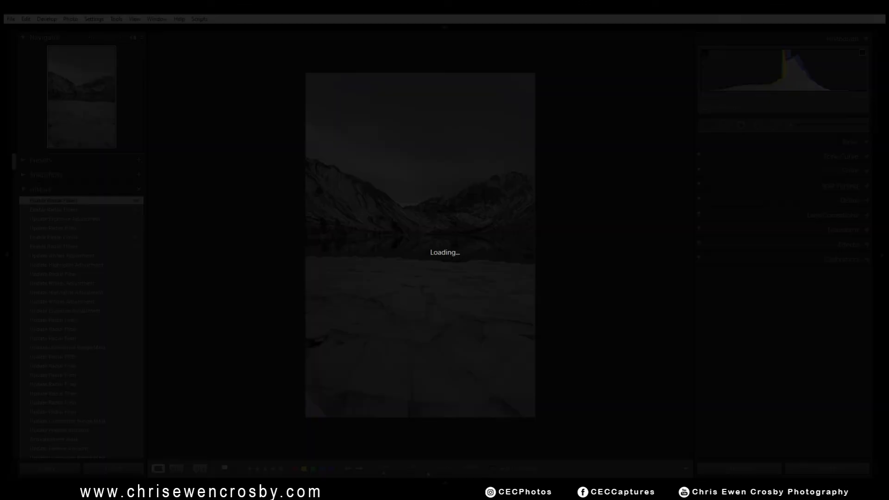